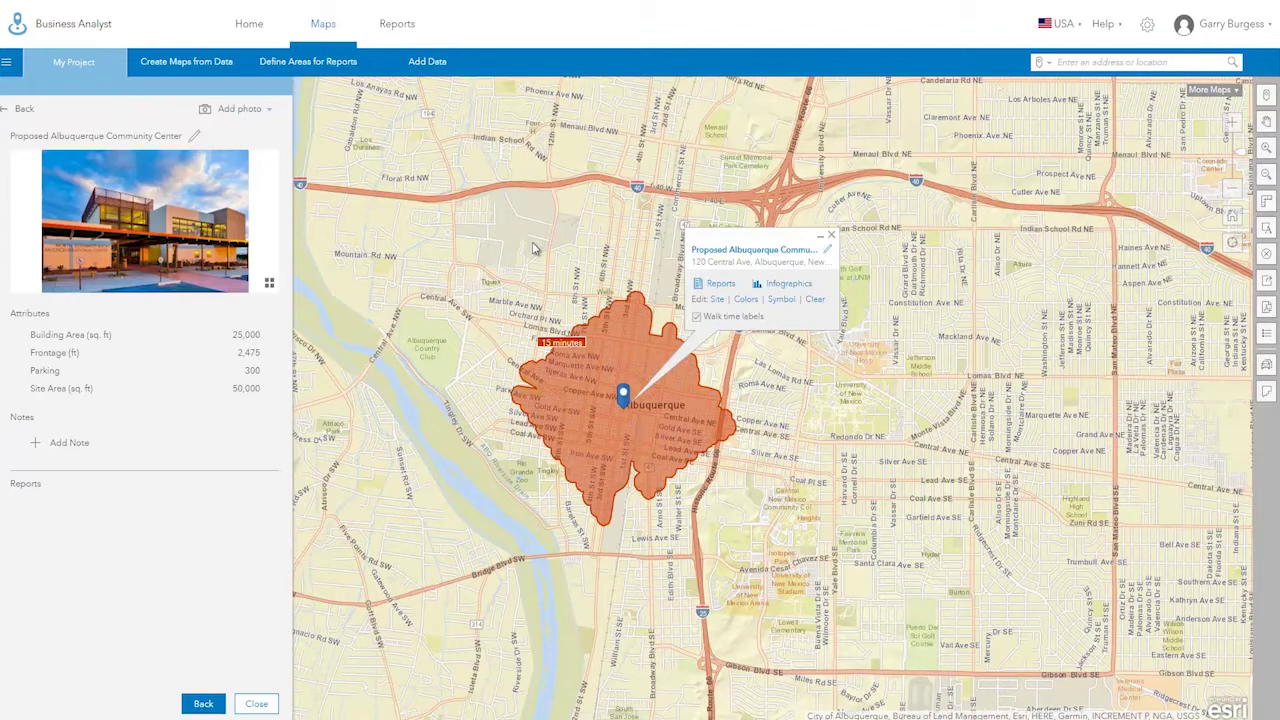
Switch from the site map to the Reports tab's Build Infographics page.
{"action": "left_click", "coordinate": [411, 27]}
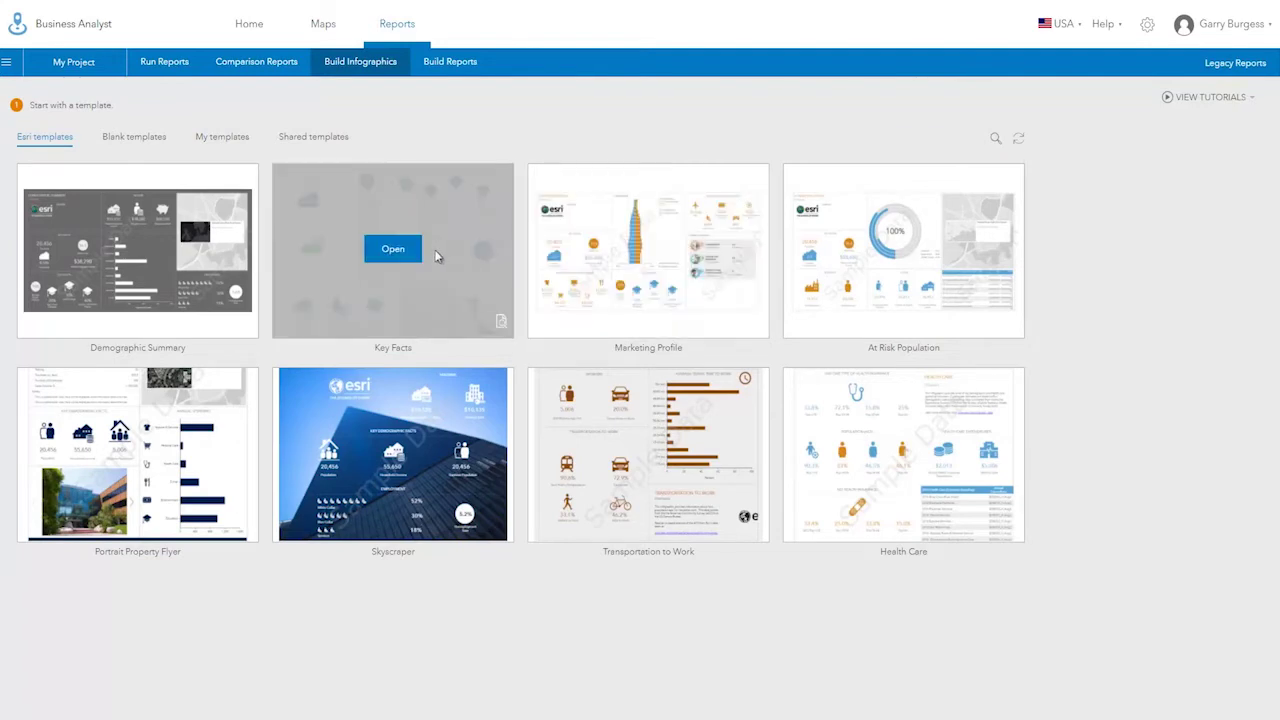
Start a new infographic from the blank 2 columns, 2 rows template.
{"action": "mouse_move", "coordinate": [211, 251]}
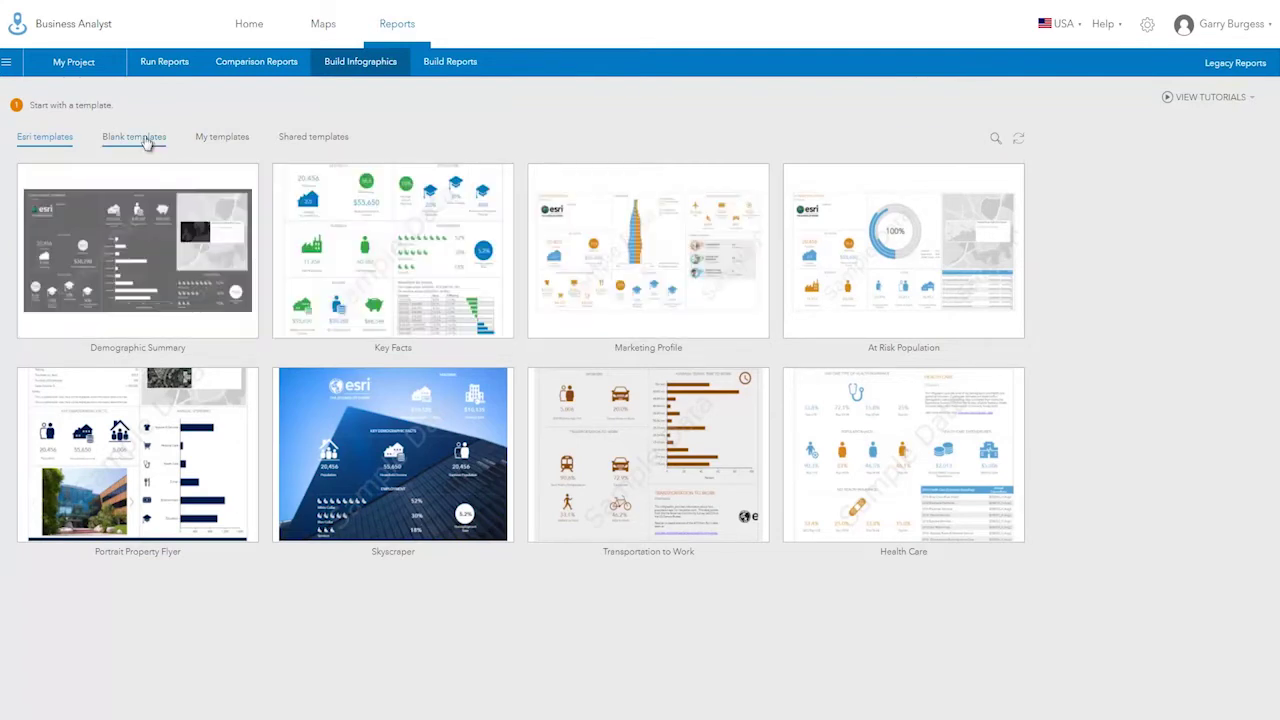
{"action": "left_click", "coordinate": [148, 141]}
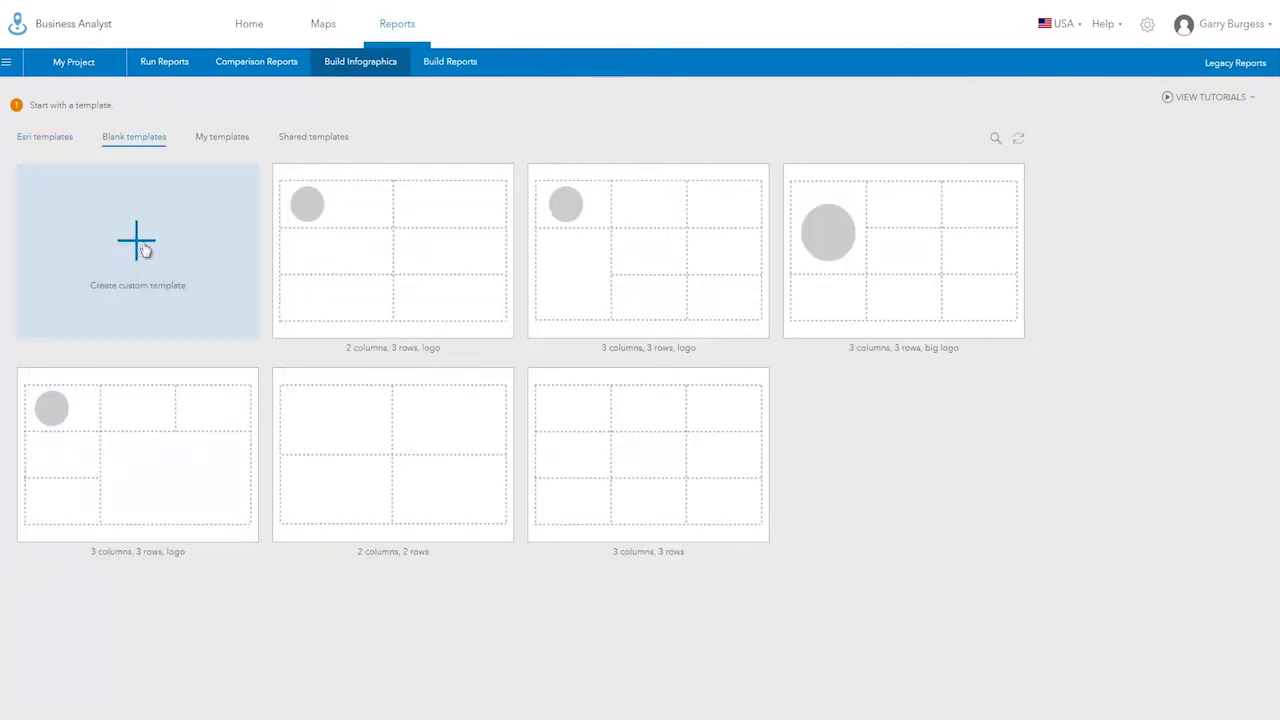
{"action": "left_click", "coordinate": [393, 453]}
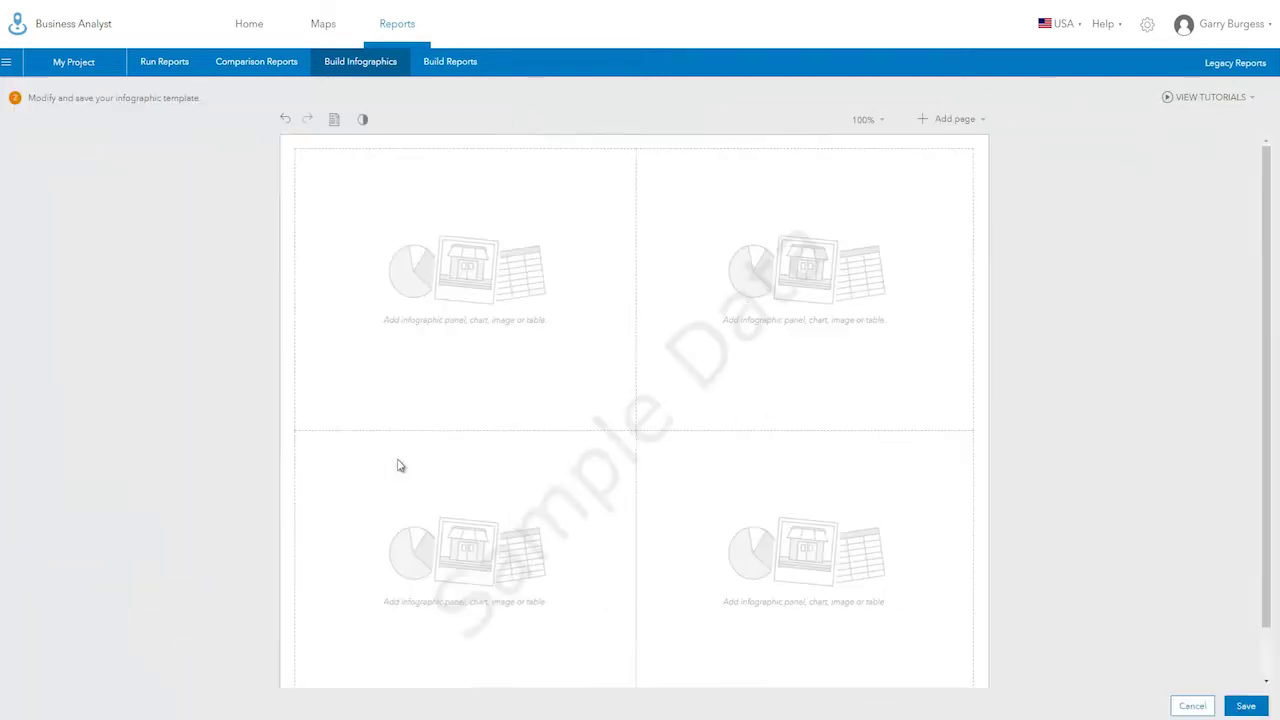
Insert the esri logo image file into the bottom-right cell.
{"action": "left_click", "coordinate": [801, 564]}
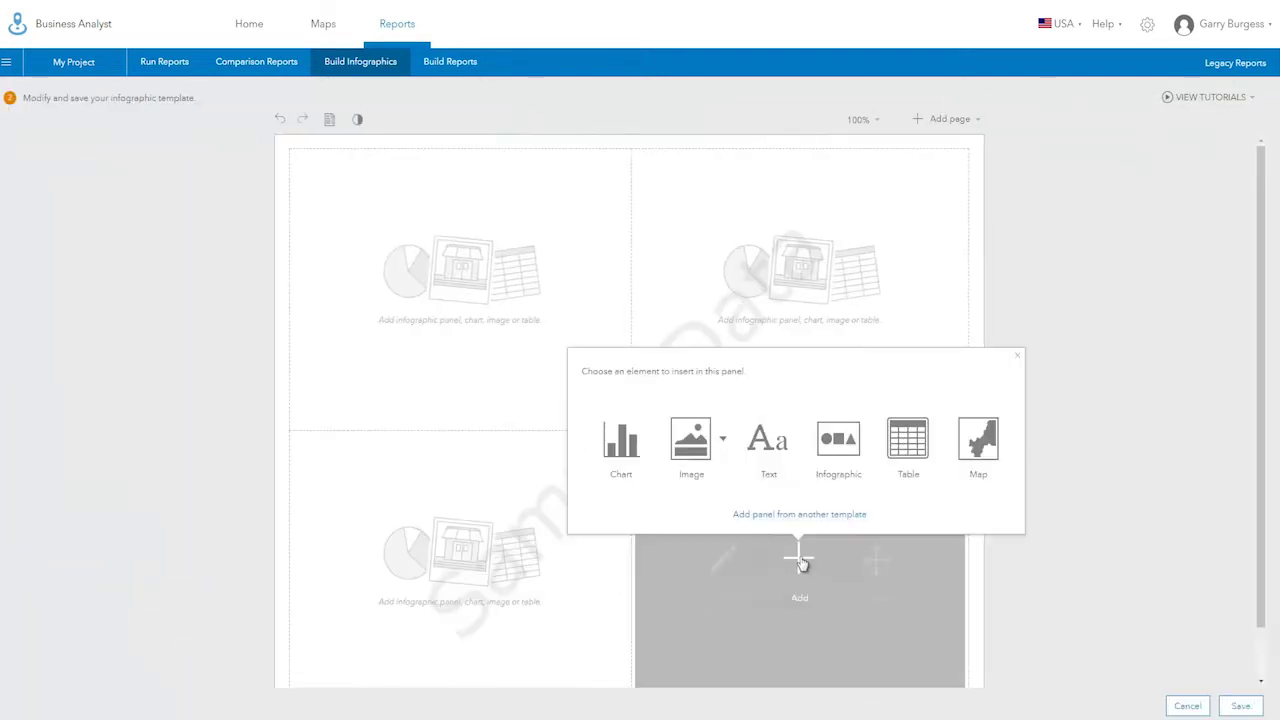
{"action": "left_click", "coordinate": [710, 455]}
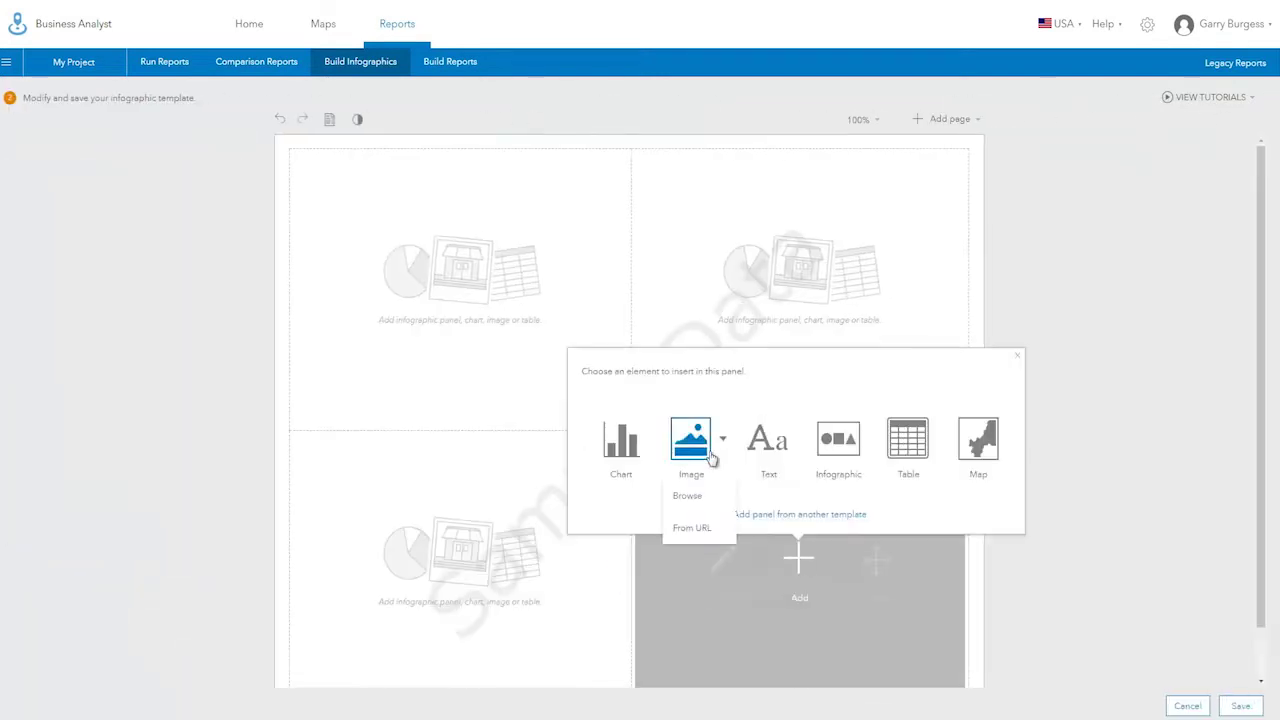
{"action": "left_click", "coordinate": [697, 498]}
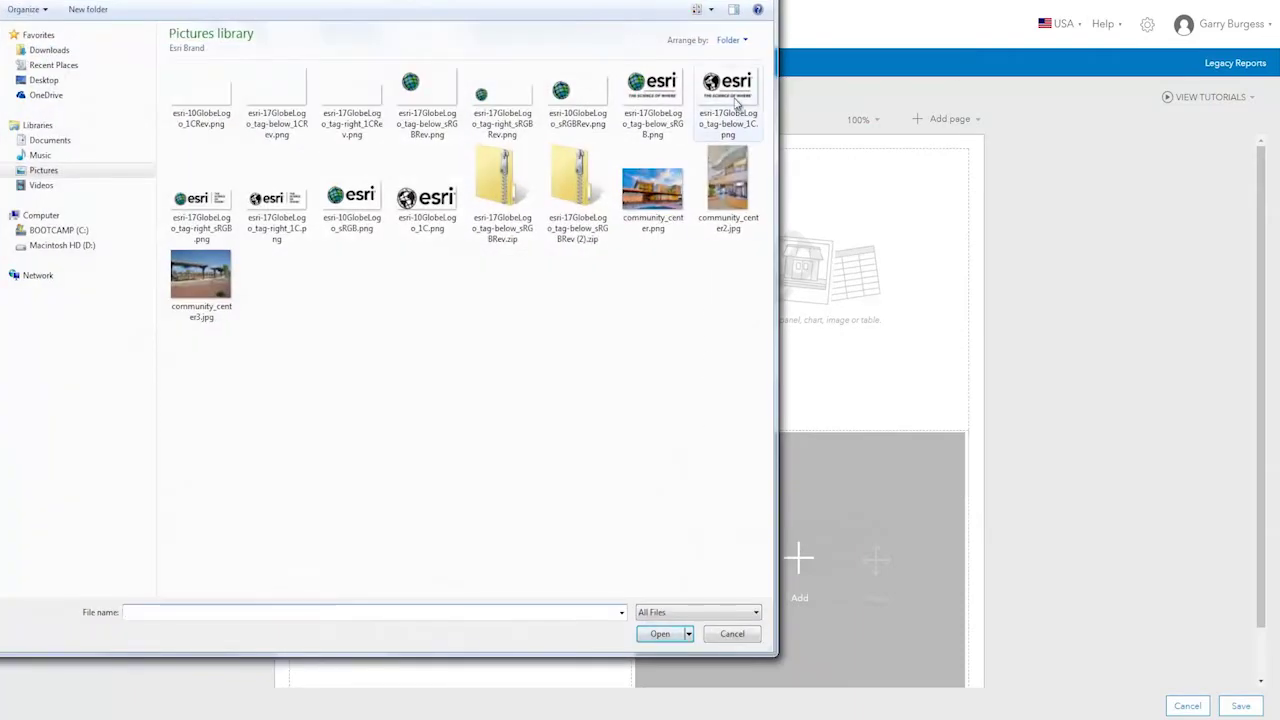
{"action": "double_click", "coordinate": [736, 100]}
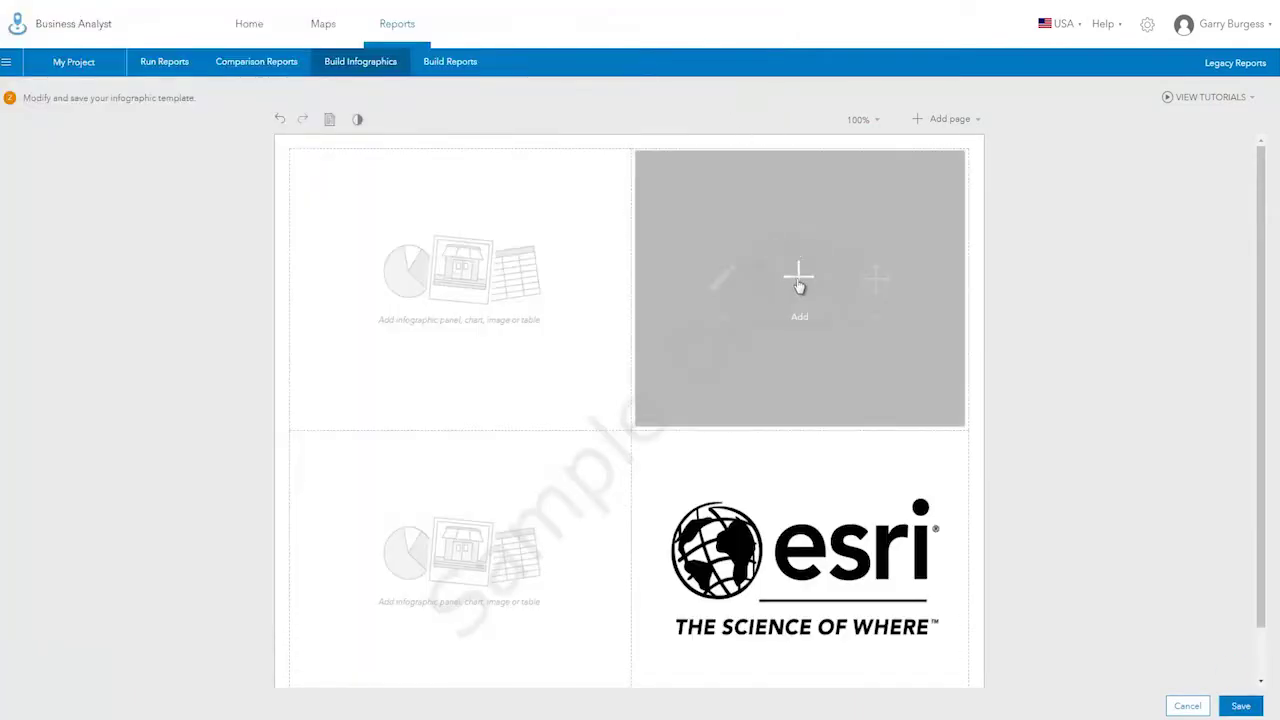
Add the Albuquerque Police Department text to the top-right cell at font size 14.
{"action": "left_click", "coordinate": [799, 286]}
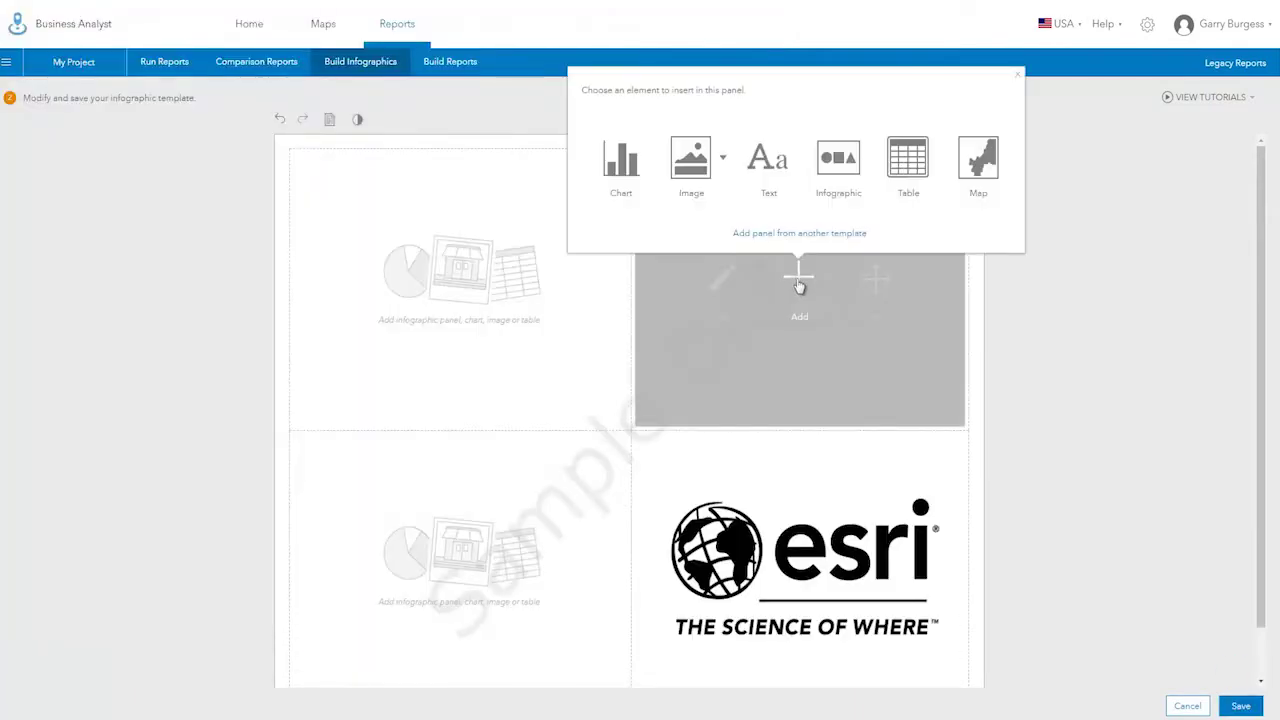
{"action": "left_click", "coordinate": [768, 162]}
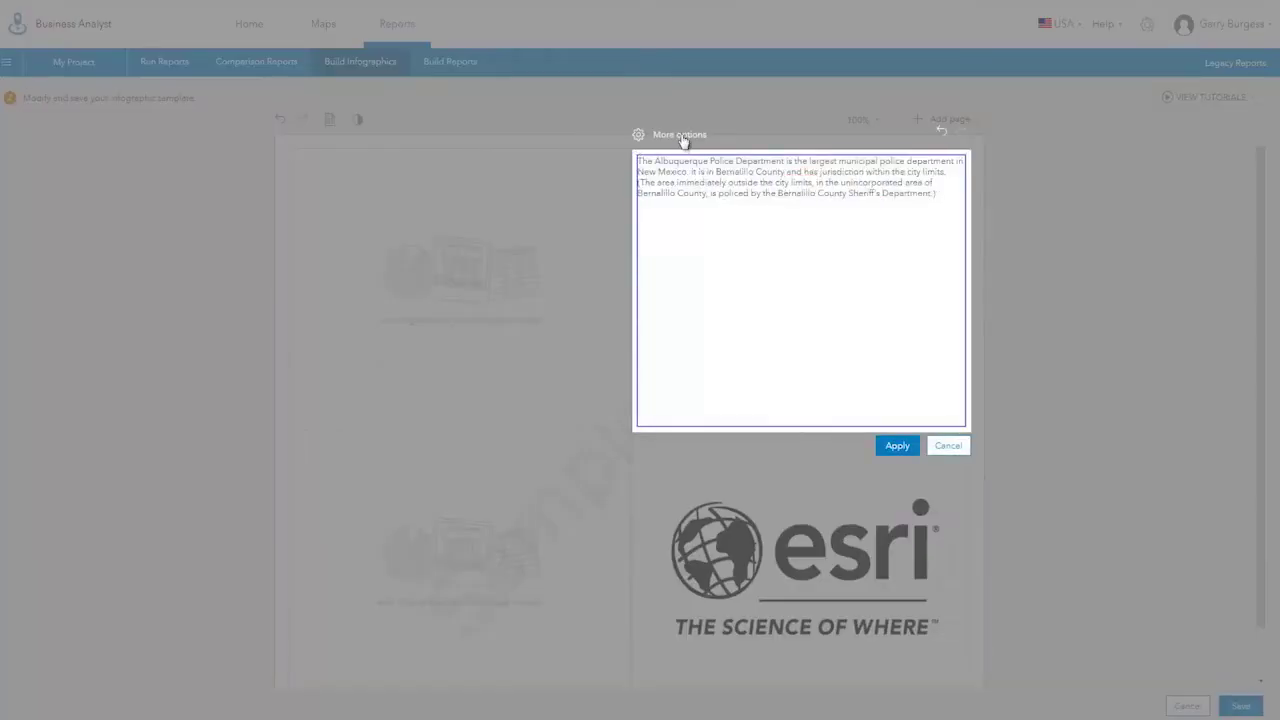
{"action": "left_click", "coordinate": [680, 136]}
{"action": "left_click", "coordinate": [434, 492]}
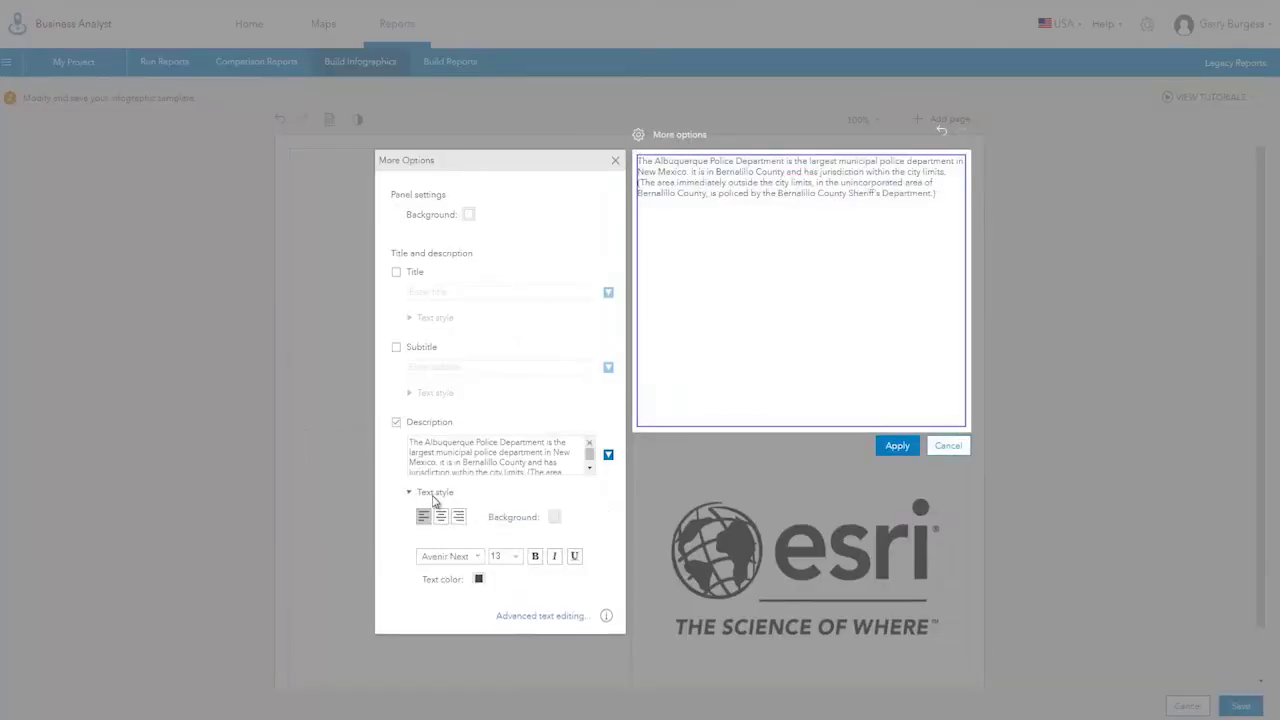
{"action": "left_click", "coordinate": [520, 566]}
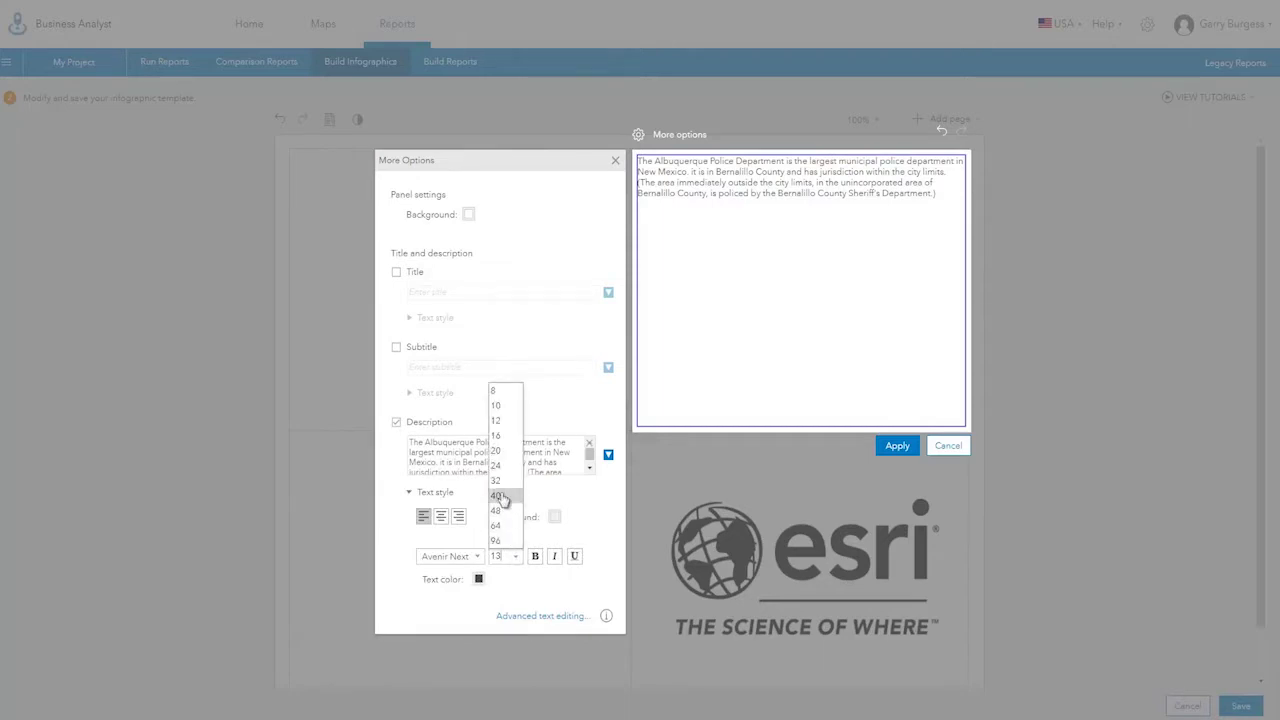
{"action": "left_click", "coordinate": [503, 436]}
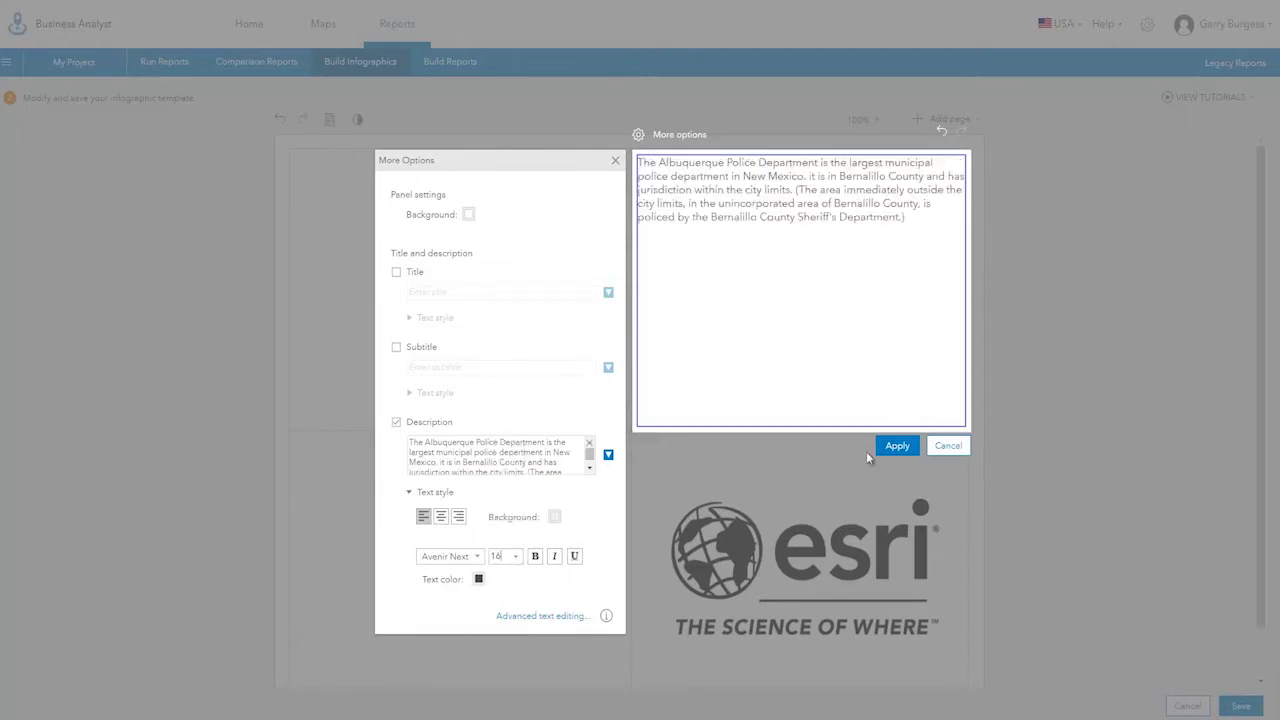
{"action": "left_click", "coordinate": [893, 446]}
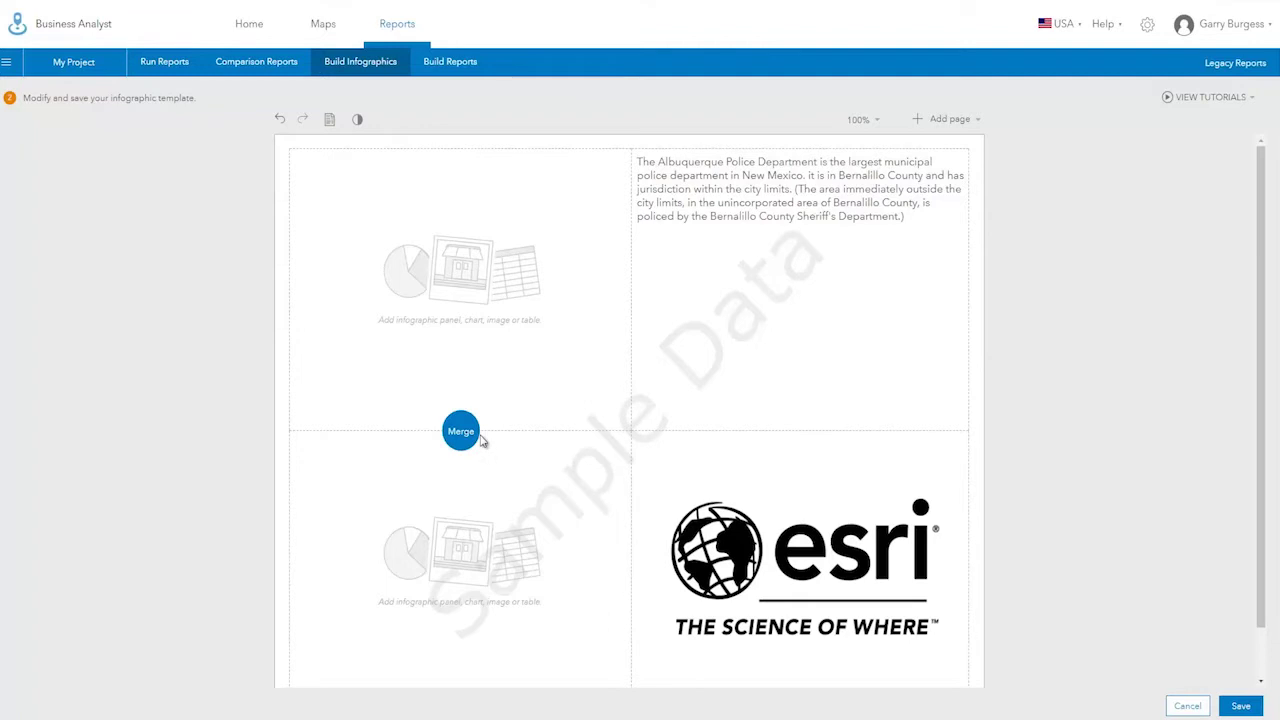
Merge and widen the left column, then fill it with a Light Gray Canvas map.
{"action": "left_click", "coordinate": [474, 437]}
{"action": "left_click_drag", "start_coordinate": [629, 437], "coordinate": [711, 443]}
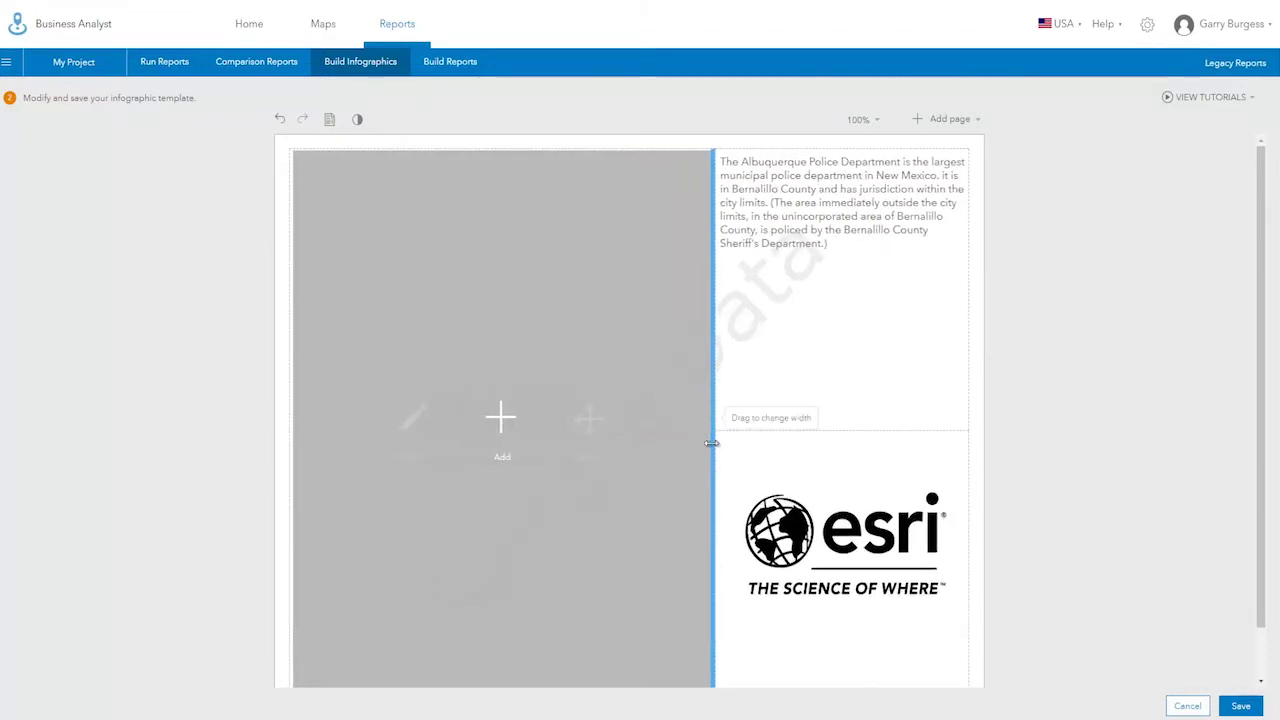
{"action": "left_click", "coordinate": [502, 420]}
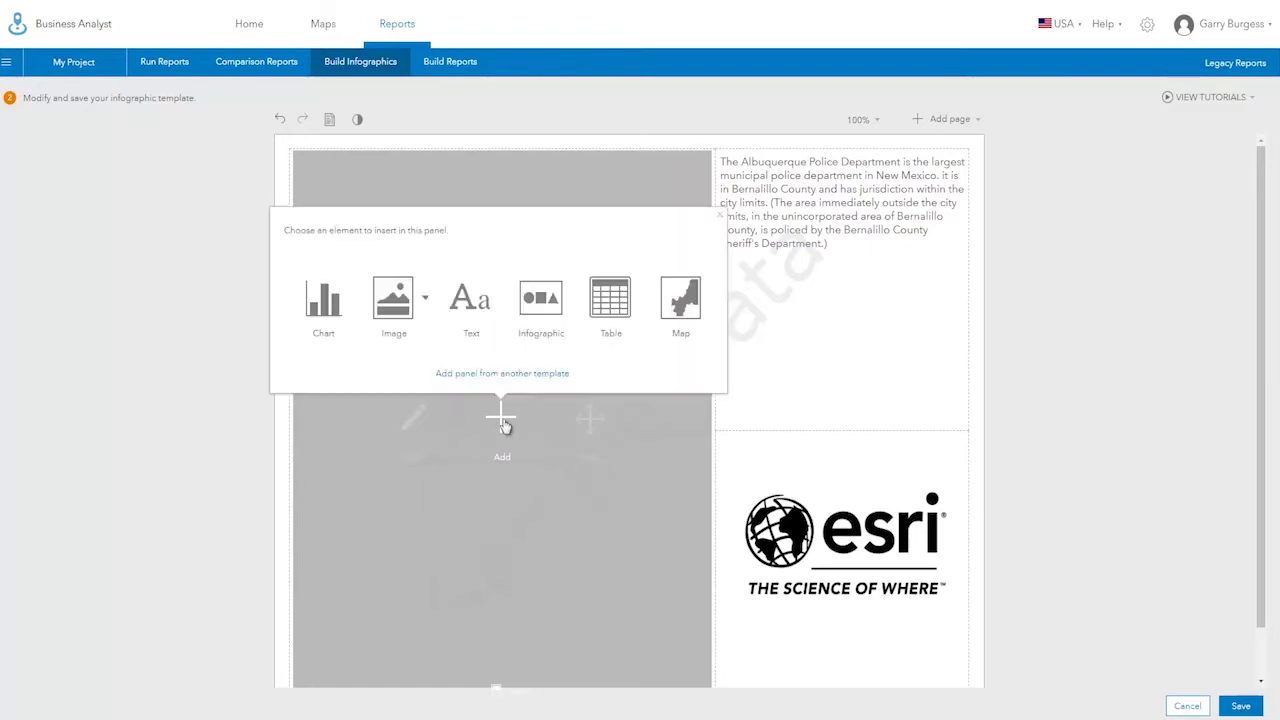
{"action": "left_click", "coordinate": [681, 310]}
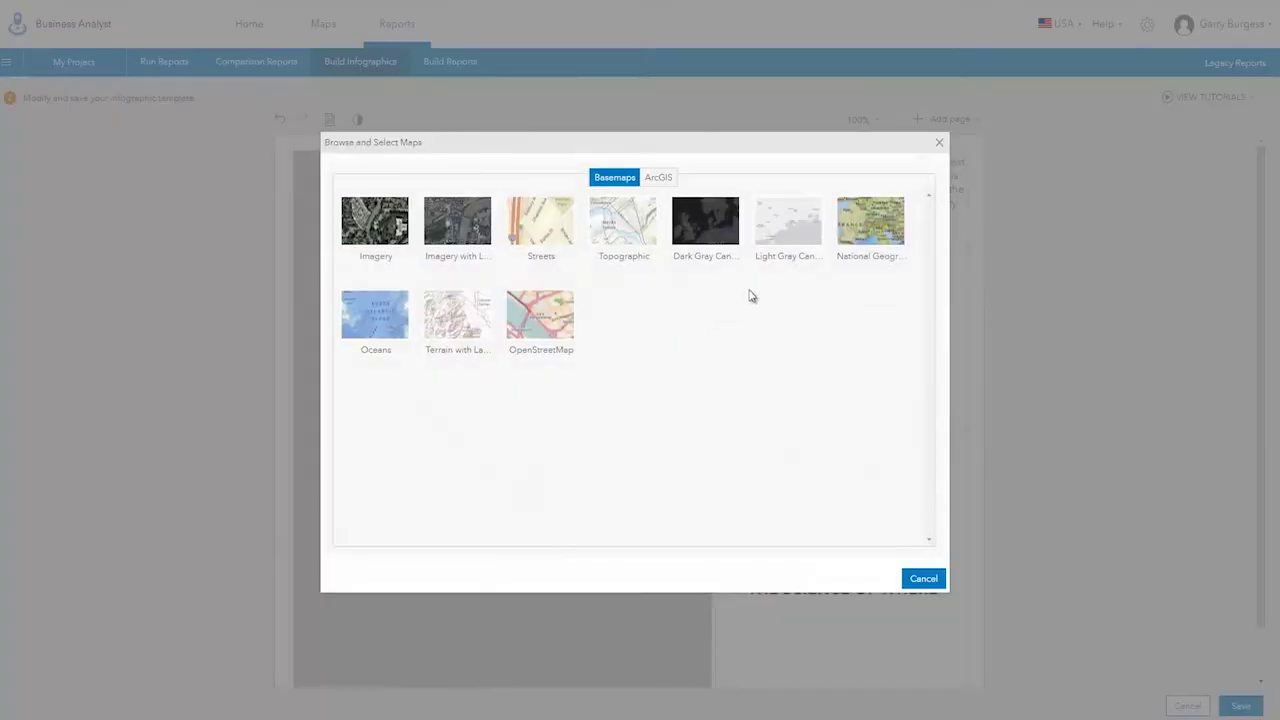
{"action": "left_click", "coordinate": [789, 226]}
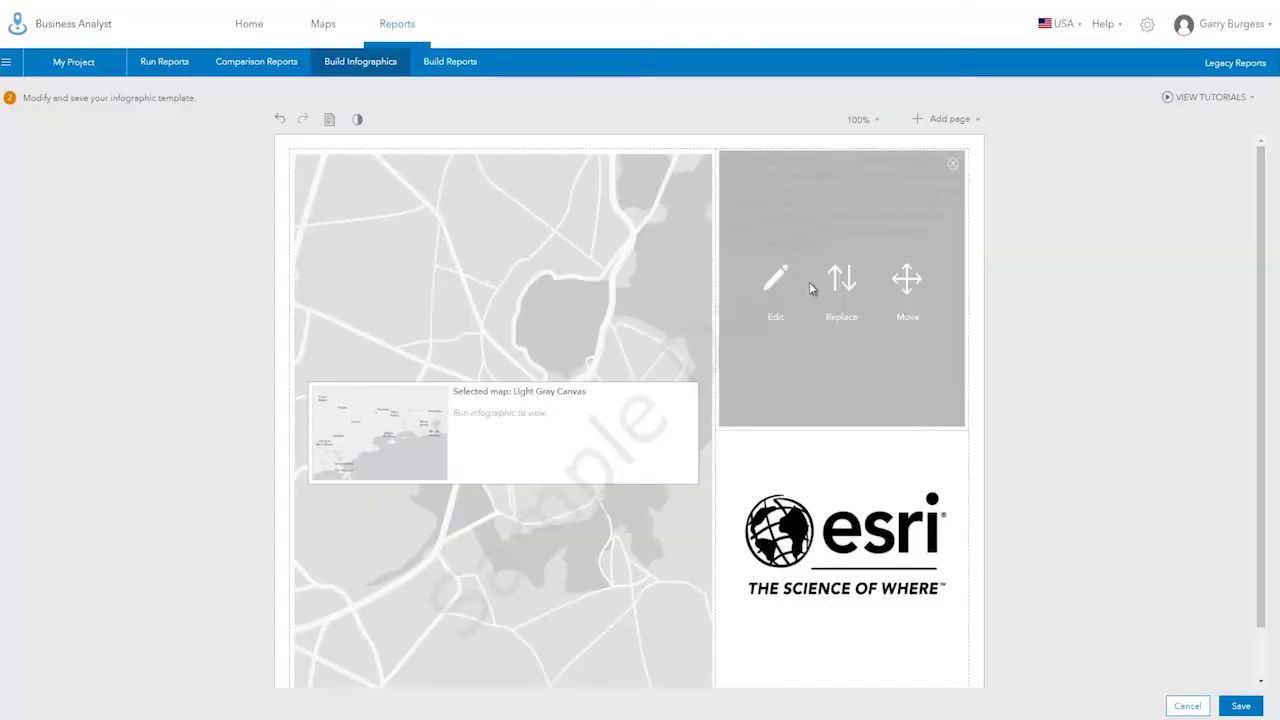
Move the esri logo above the police text and shrink its frame.
{"action": "left_click_drag", "start_coordinate": [905, 560], "coordinate": [900, 289]}
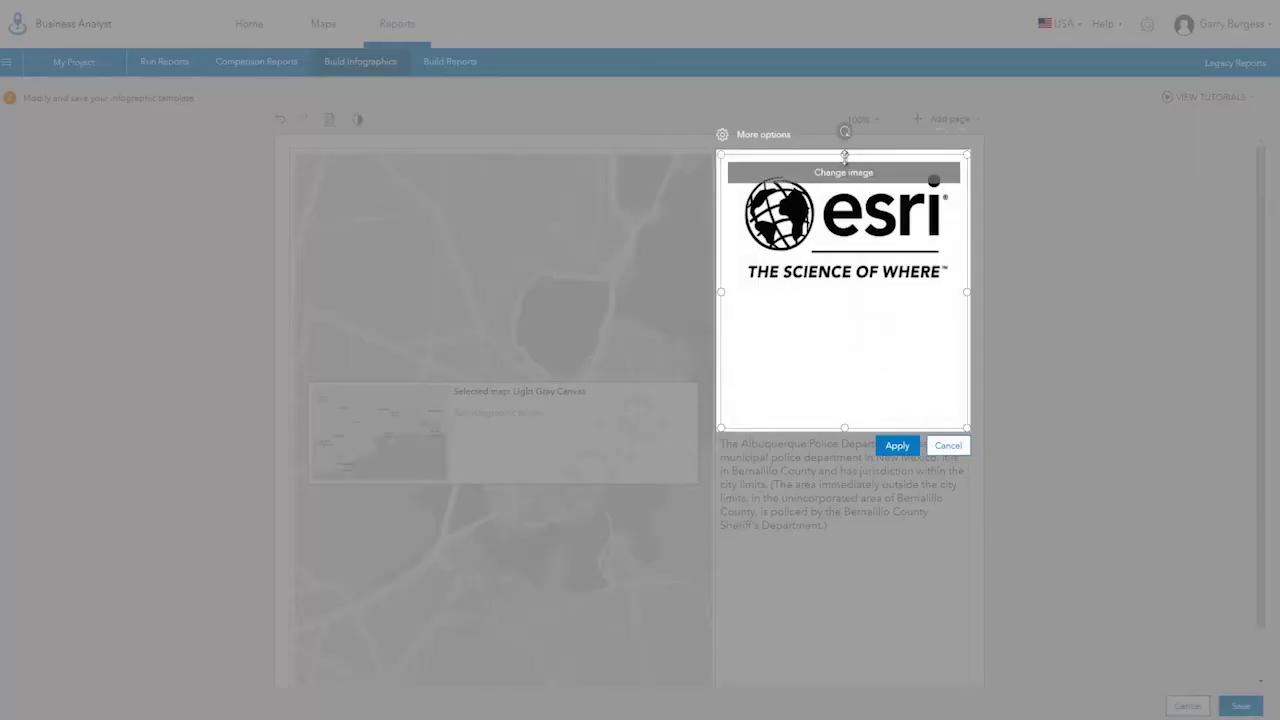
{"action": "left_click_drag", "start_coordinate": [845, 155], "coordinate": [845, 240]}
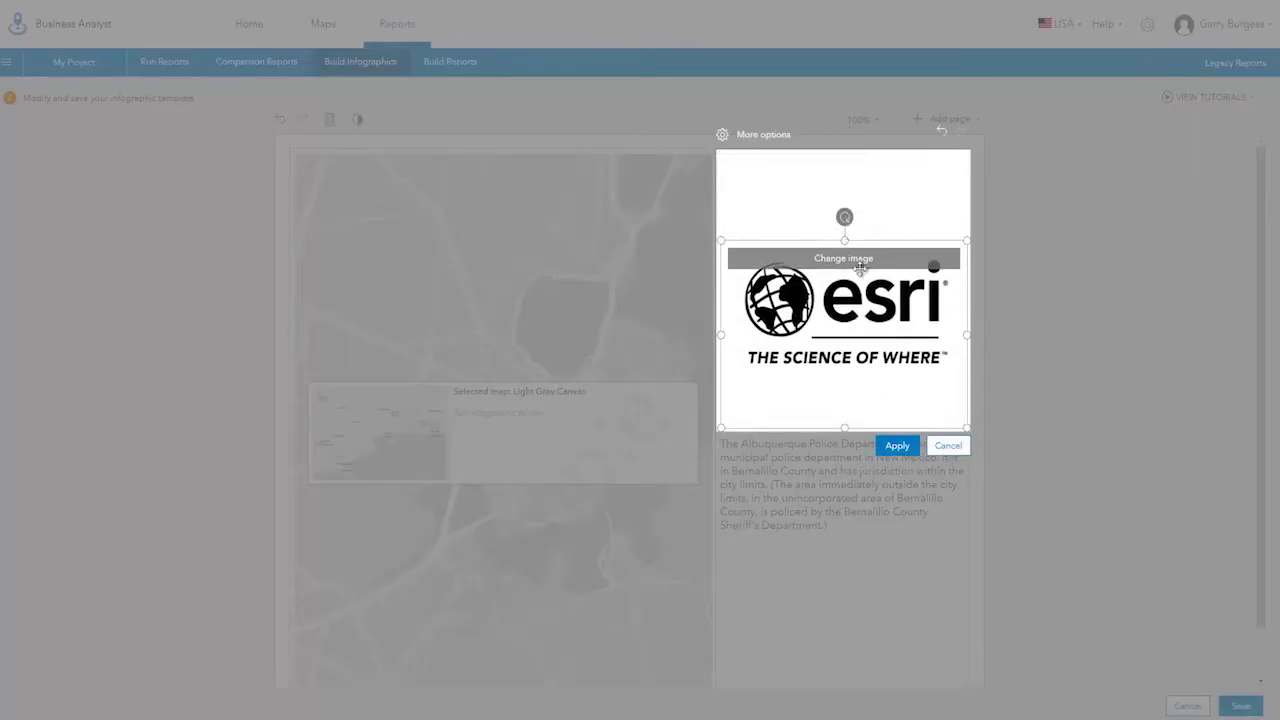
{"action": "left_click", "coordinate": [893, 448]}
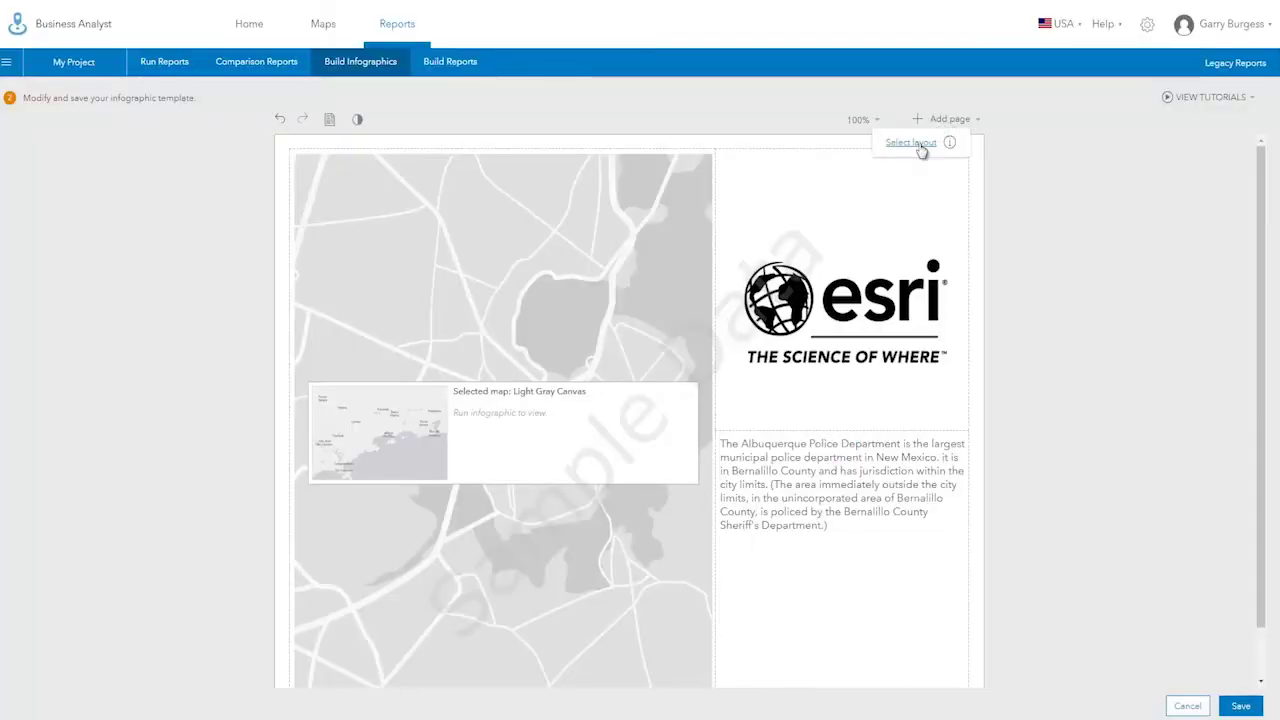
Add a second page with the 2 columns, 3 rows, logo layout and an Education panel top-right.
{"action": "left_click", "coordinate": [916, 143]}
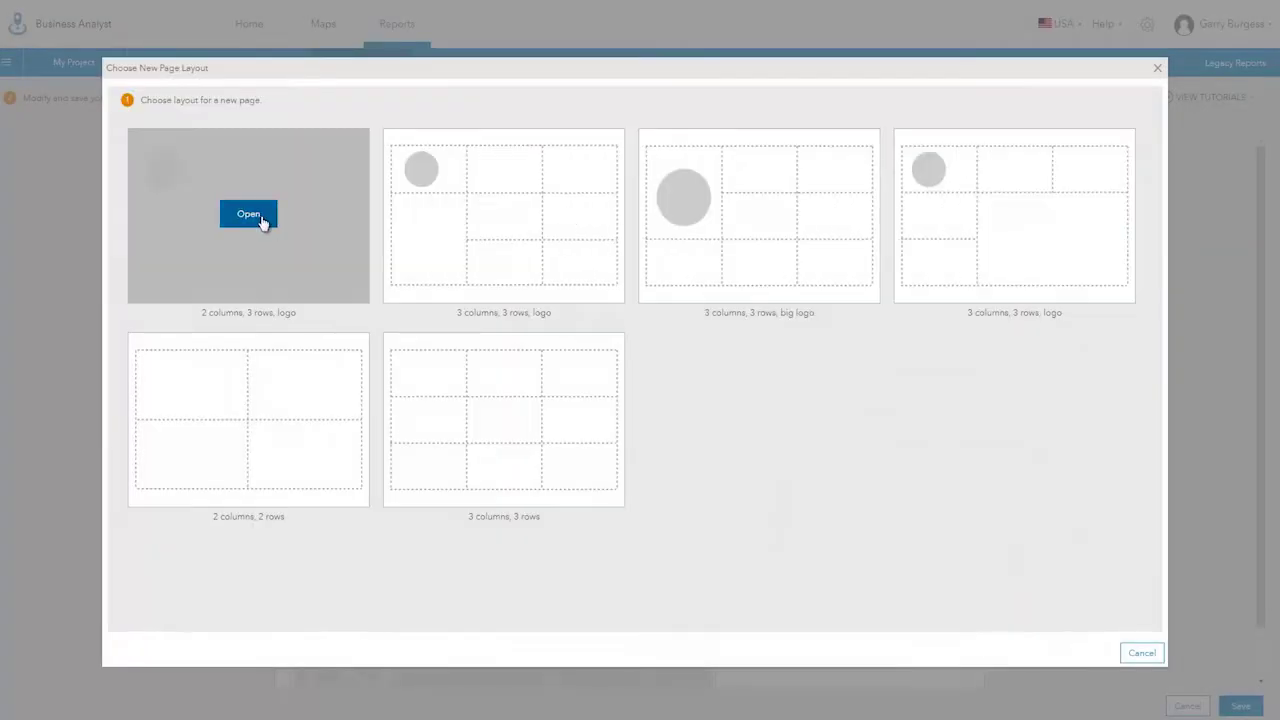
{"action": "left_click", "coordinate": [249, 215]}
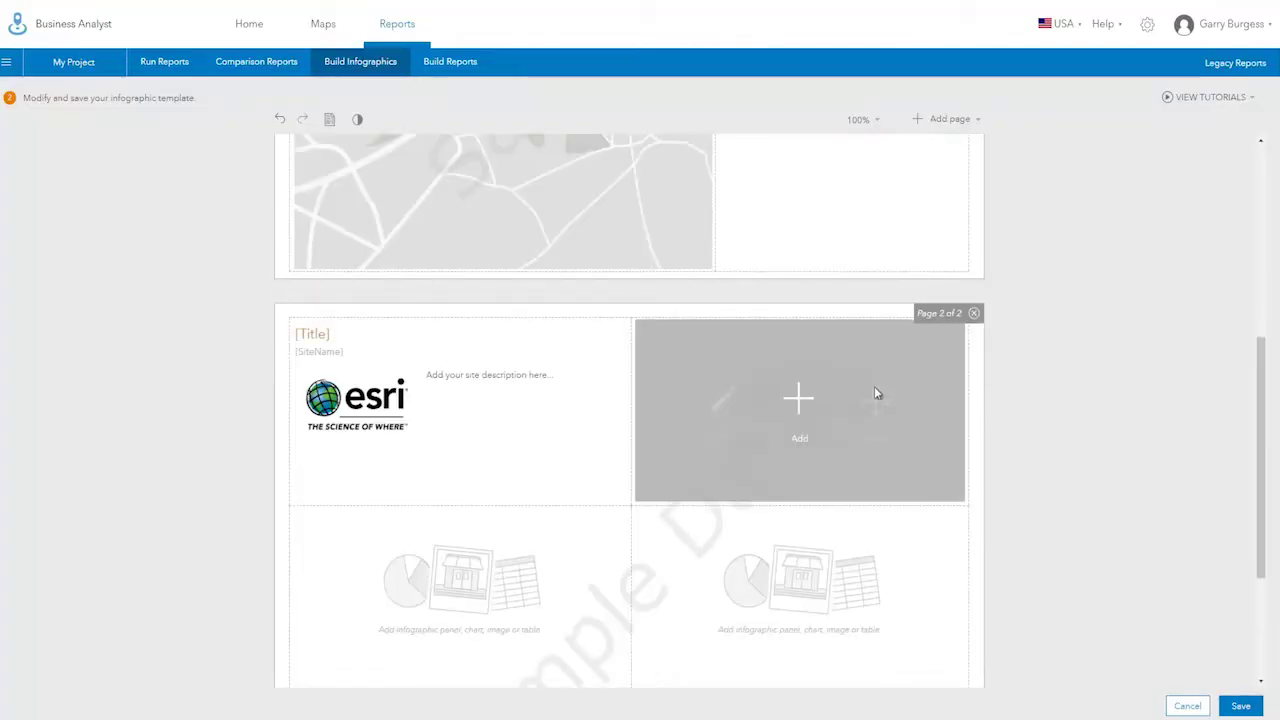
{"action": "left_click", "coordinate": [801, 402]}
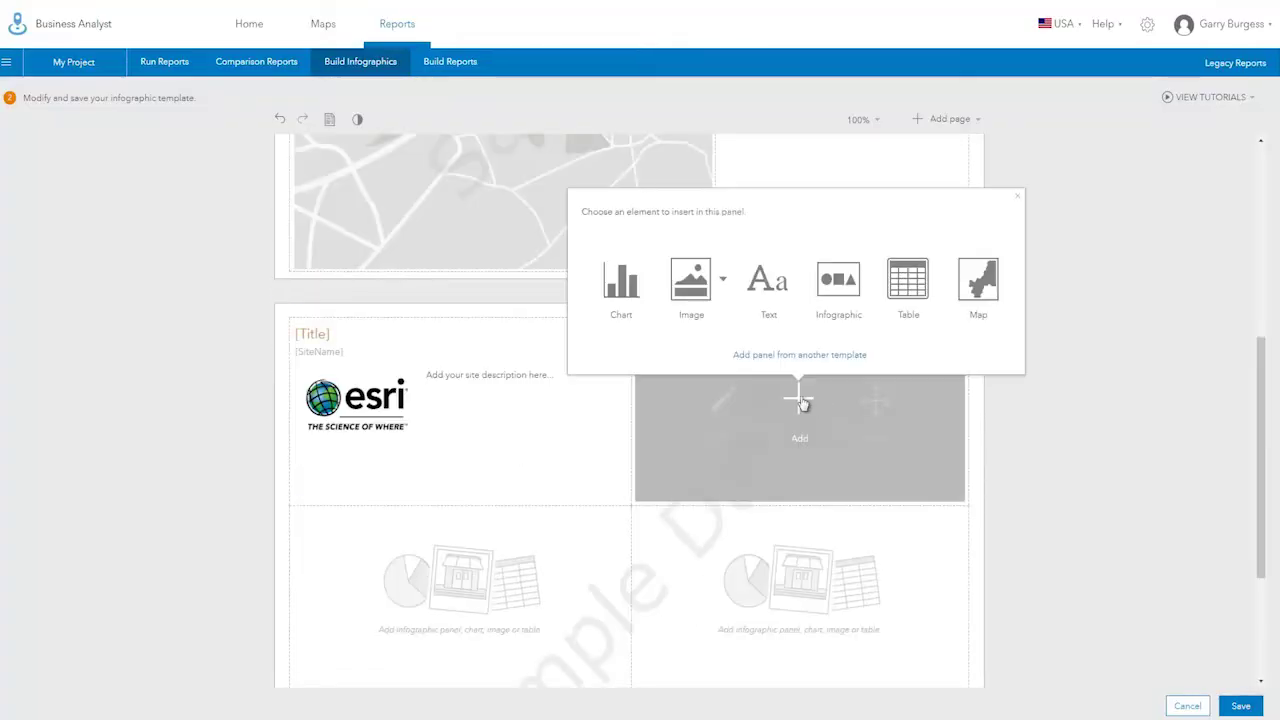
{"action": "left_click", "coordinate": [839, 280]}
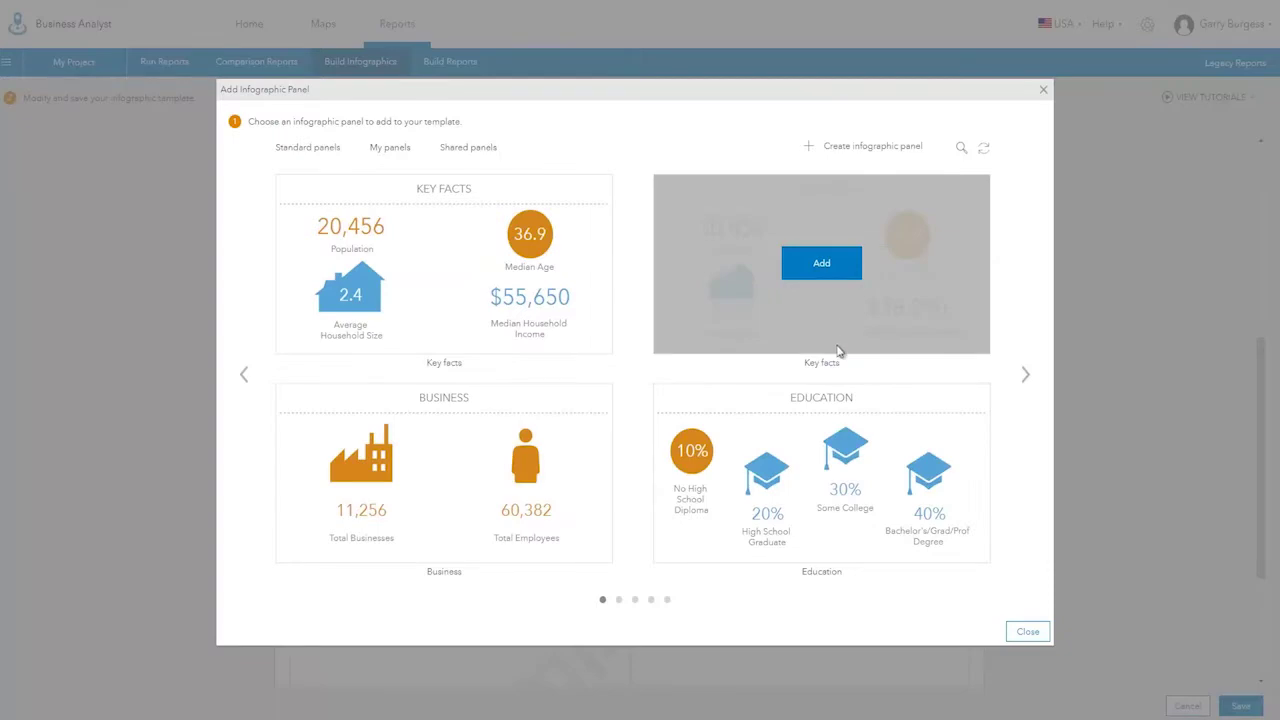
{"action": "left_click", "coordinate": [821, 473]}
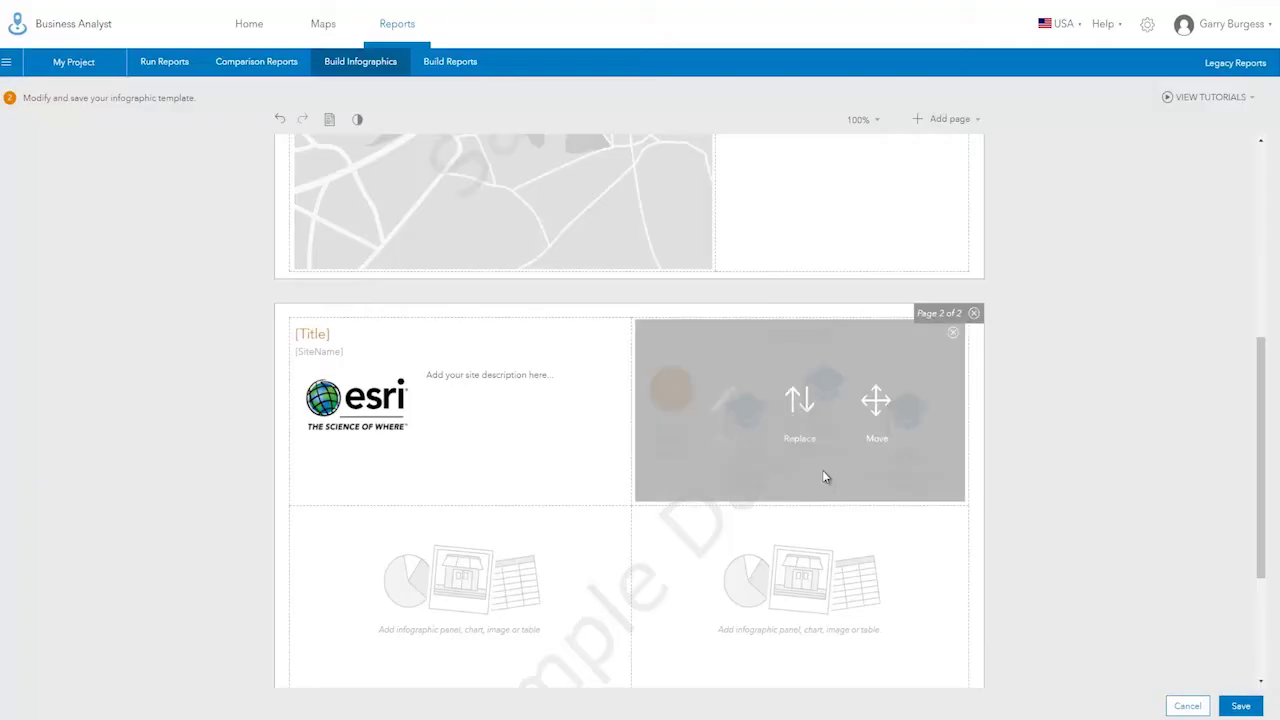
Replace the logo panel's contents with the Income infographic panel.
{"action": "left_click", "coordinate": [460, 401]}
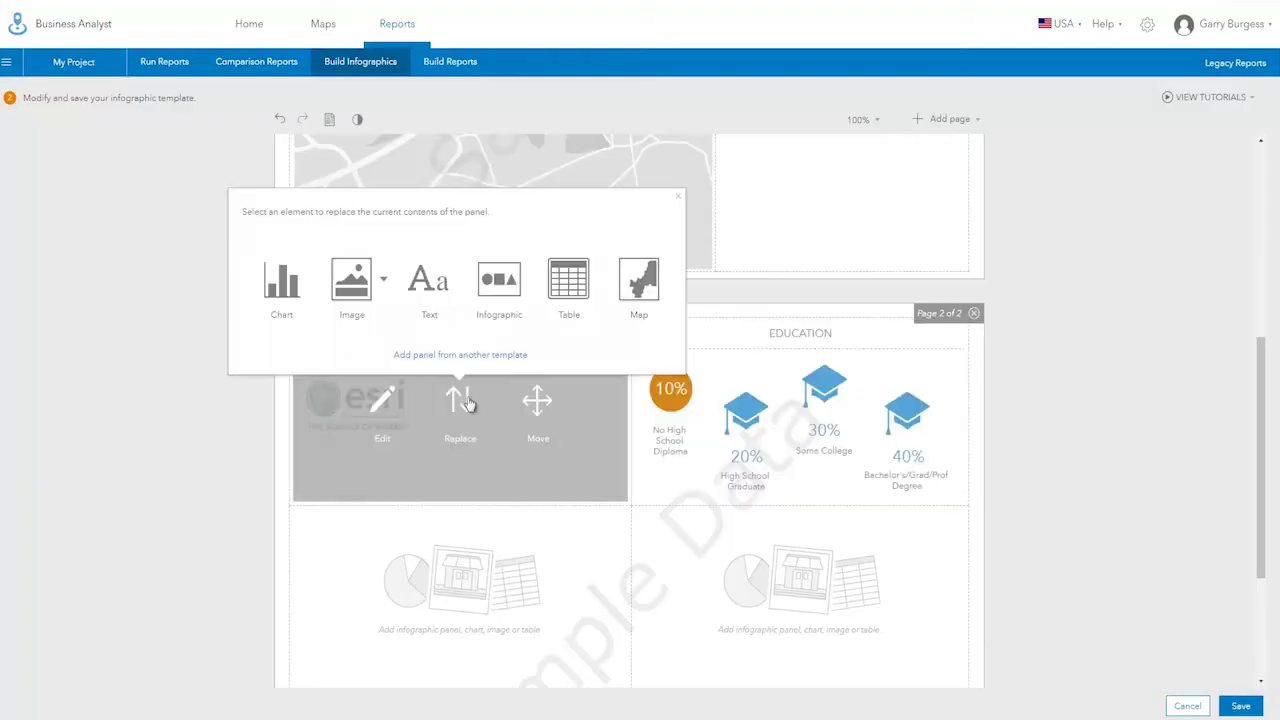
{"action": "left_click", "coordinate": [502, 280]}
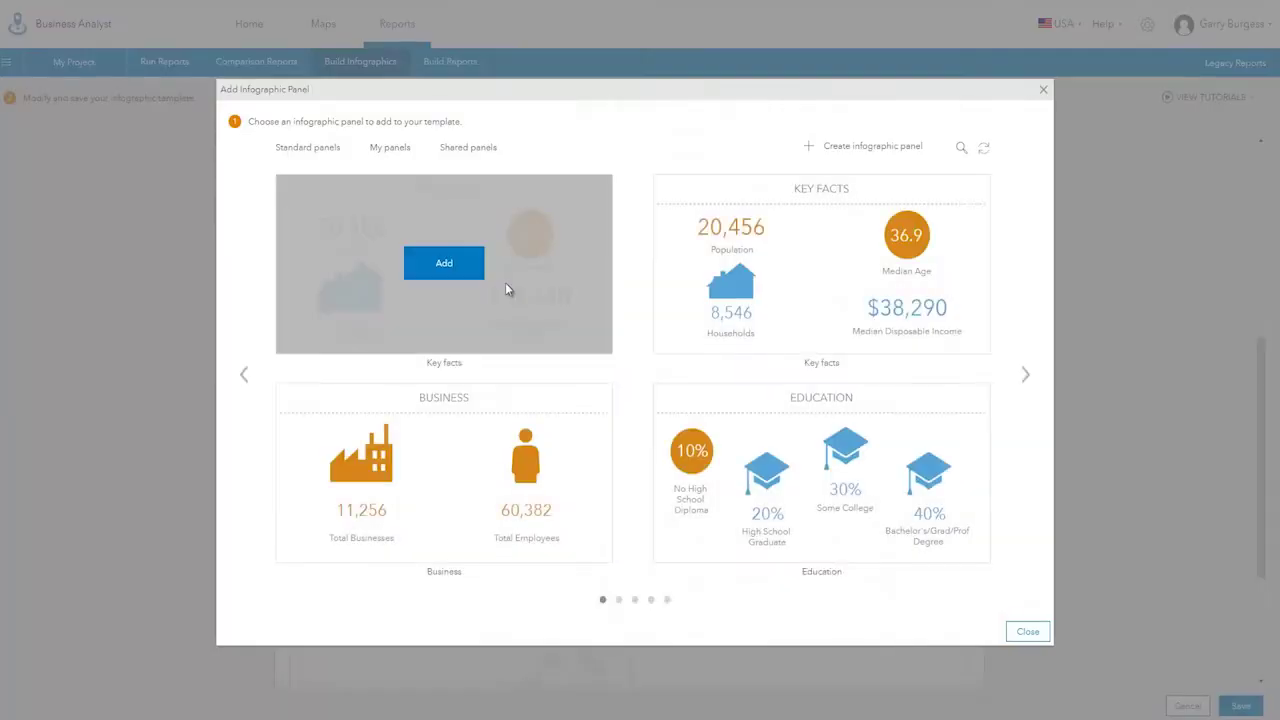
{"action": "left_click", "coordinate": [1025, 377]}
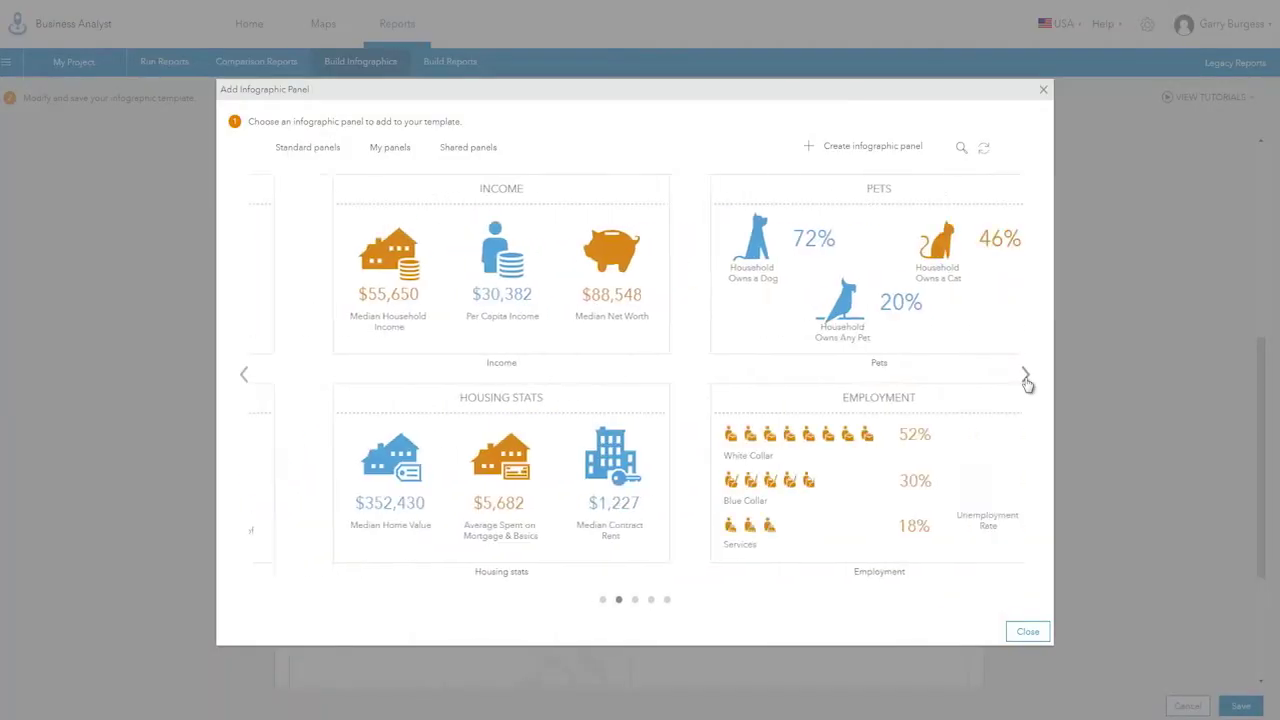
{"action": "mouse_move", "coordinate": [551, 329]}
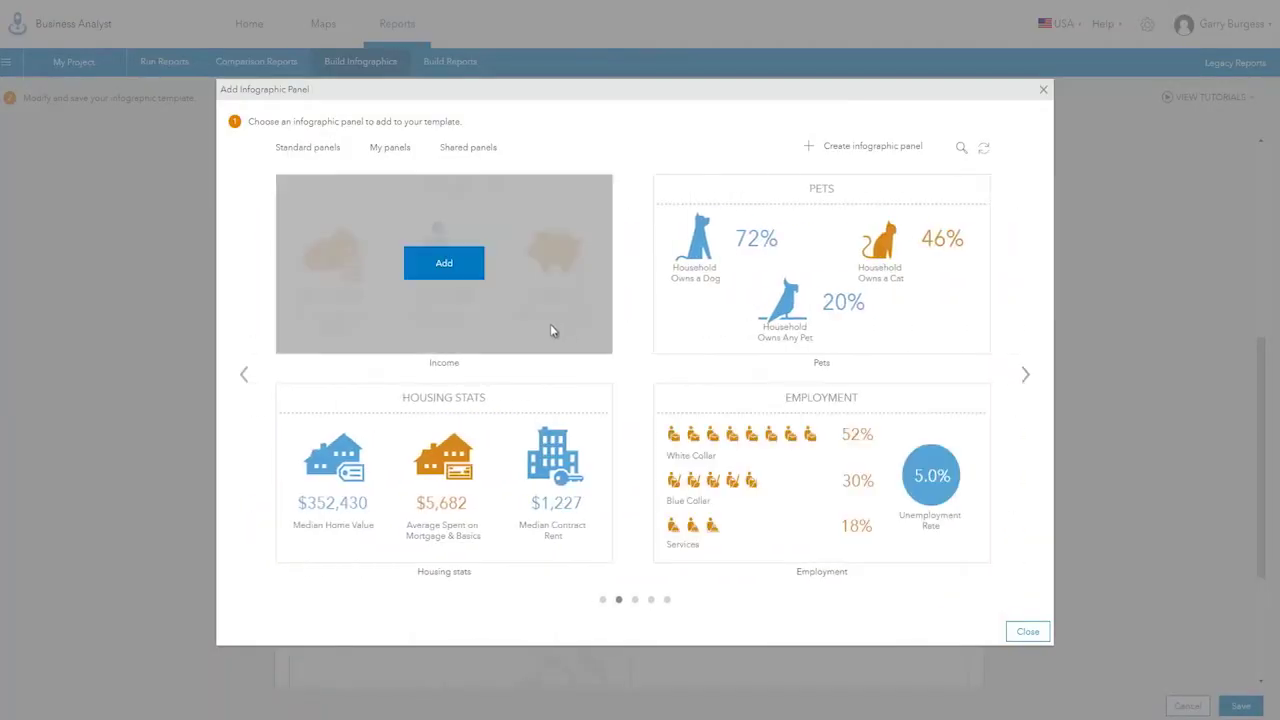
{"action": "left_click", "coordinate": [444, 265]}
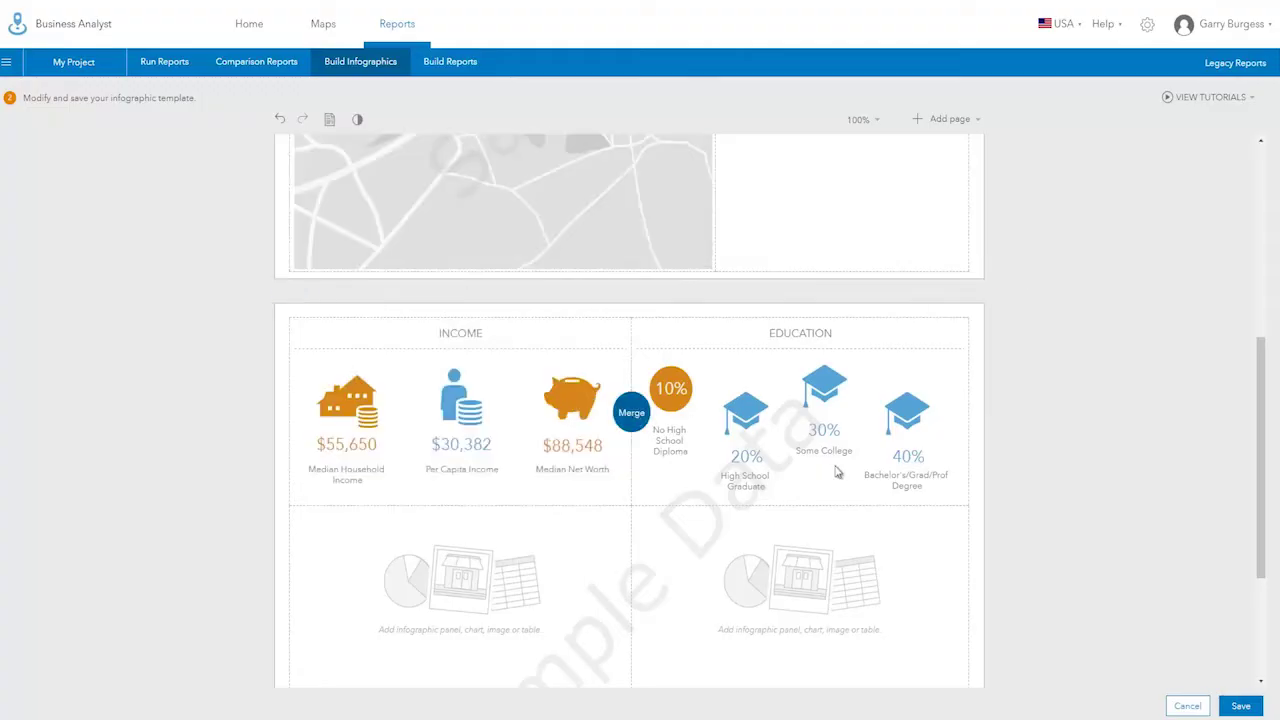
Merge the empty left panels and chart the household income brackets up to $200,000.
{"action": "left_click_drag", "start_coordinate": [1261, 477], "coordinate": [1260, 600]}
{"action": "mouse_move", "coordinate": [538, 551]}
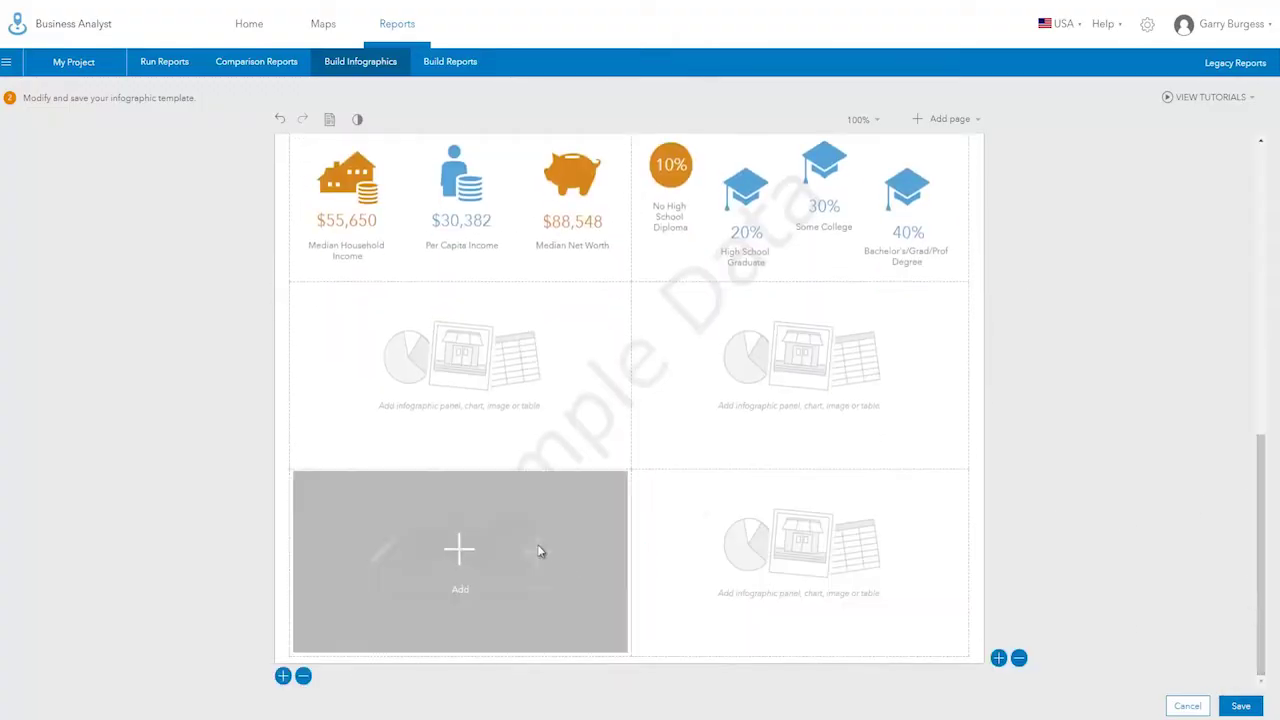
{"action": "left_click", "coordinate": [464, 476]}
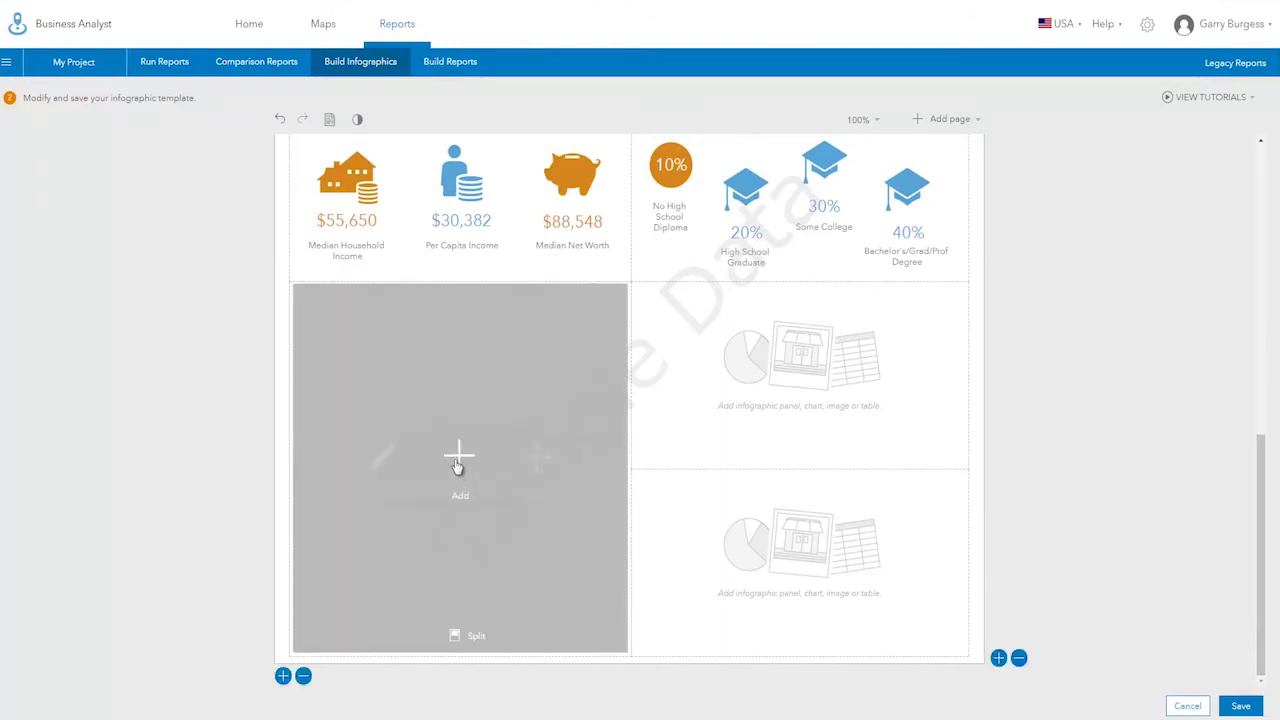
{"action": "left_click", "coordinate": [458, 460]}
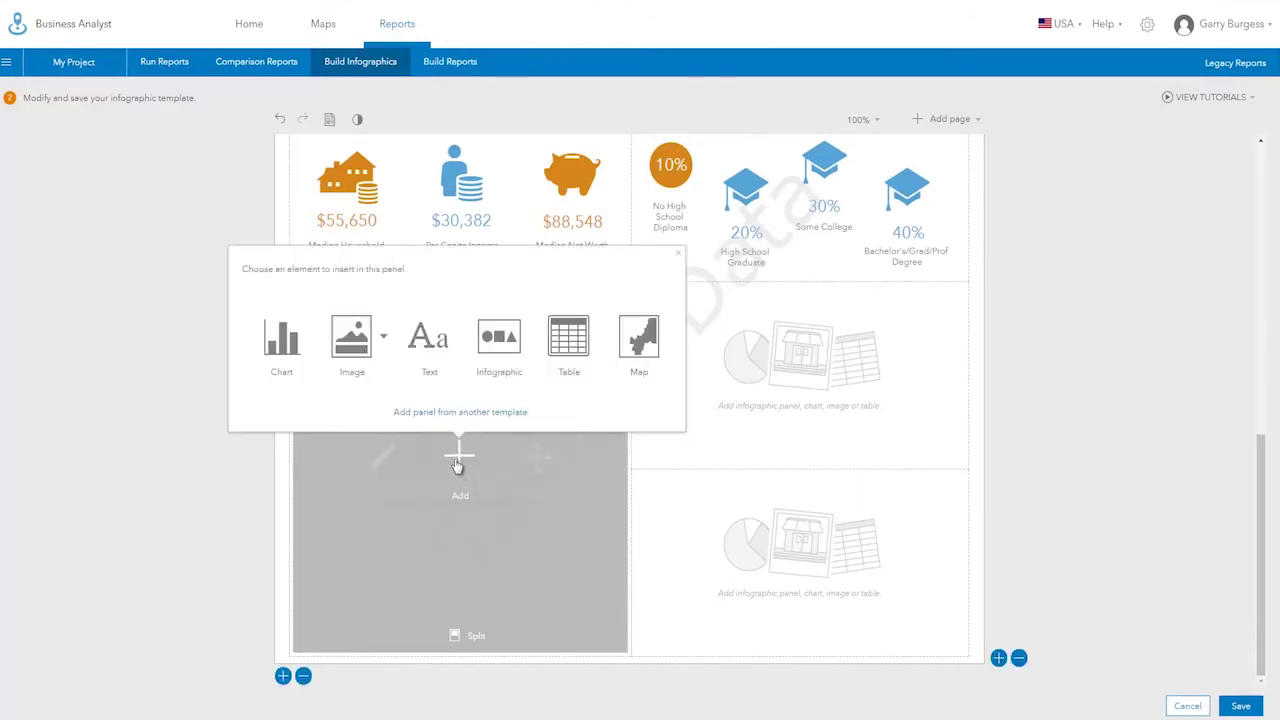
{"action": "left_click", "coordinate": [290, 340]}
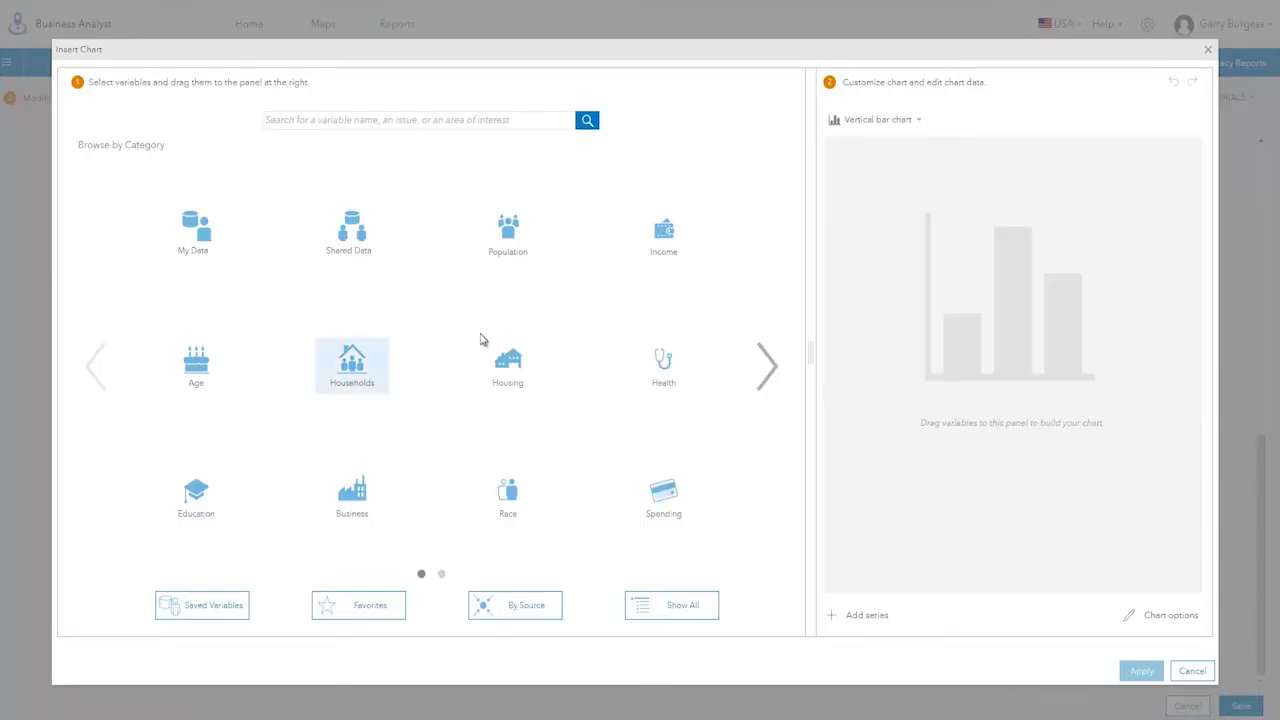
{"action": "left_click", "coordinate": [666, 240]}
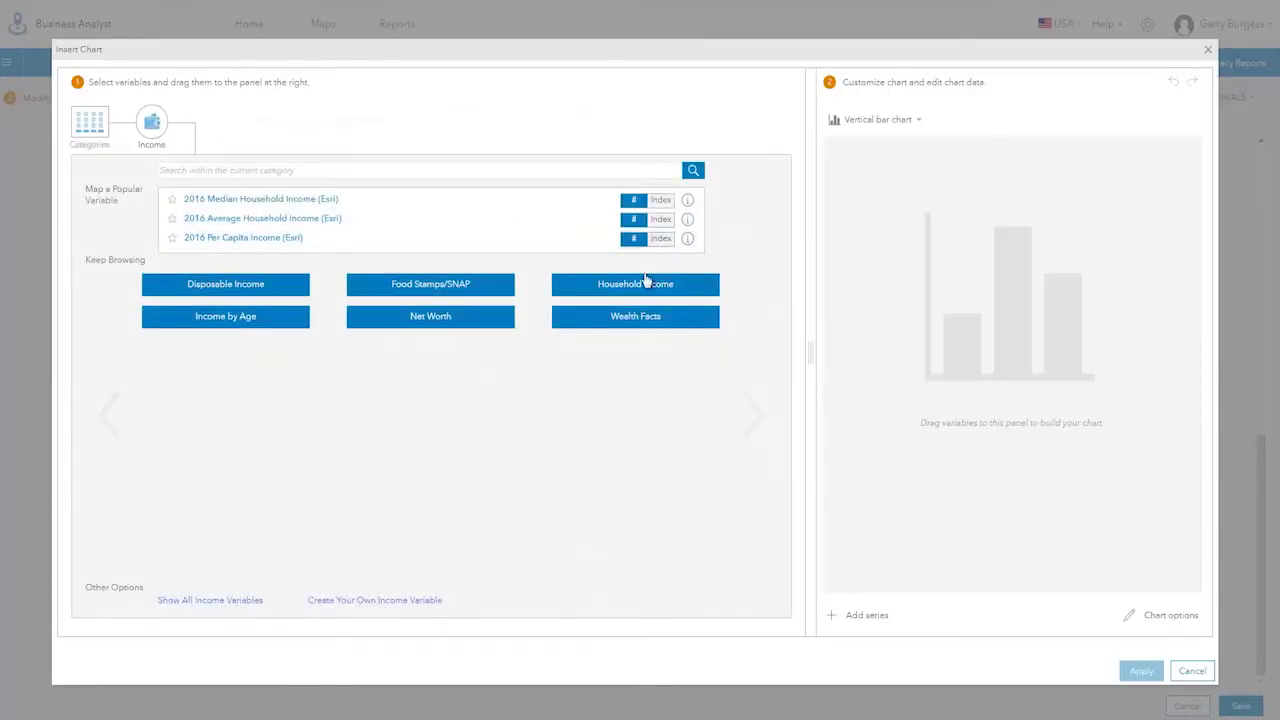
{"action": "left_click", "coordinate": [640, 287]}
{"action": "left_click", "coordinate": [470, 216]}
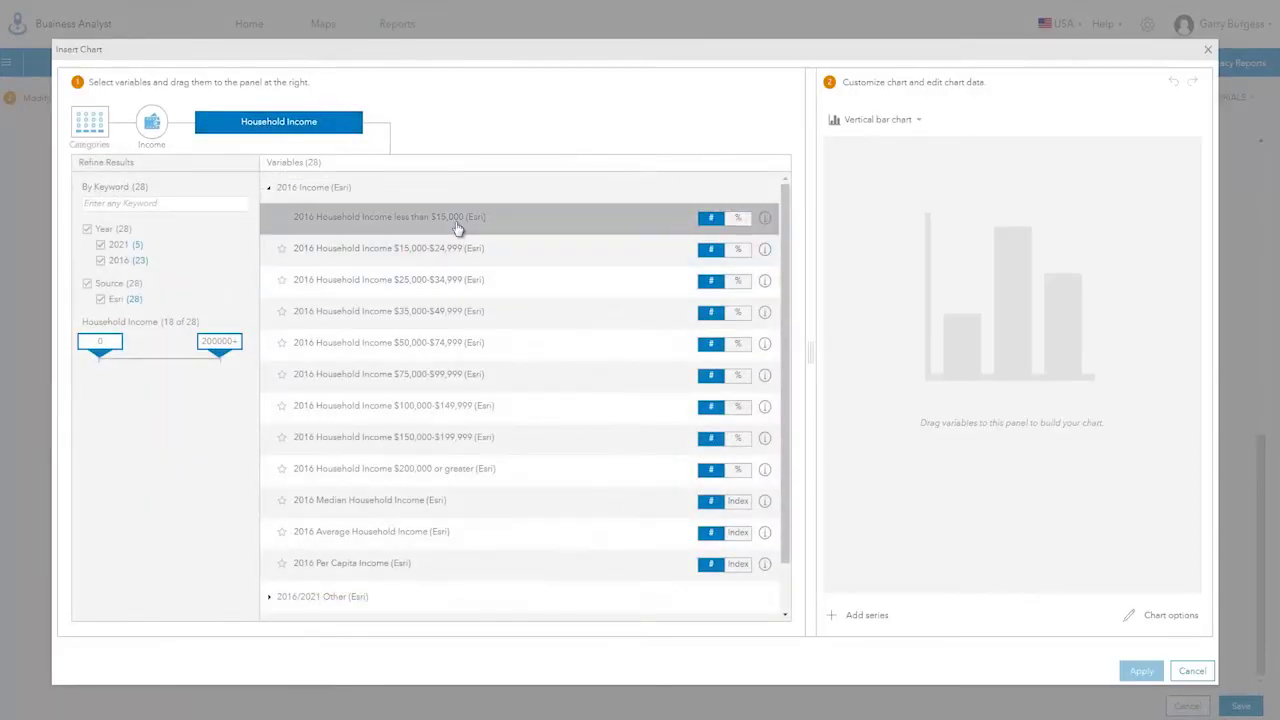
{"action": "left_click", "coordinate": [424, 481], "text": "shift"}
{"action": "left_click_drag", "start_coordinate": [439, 384], "coordinate": [920, 331]}
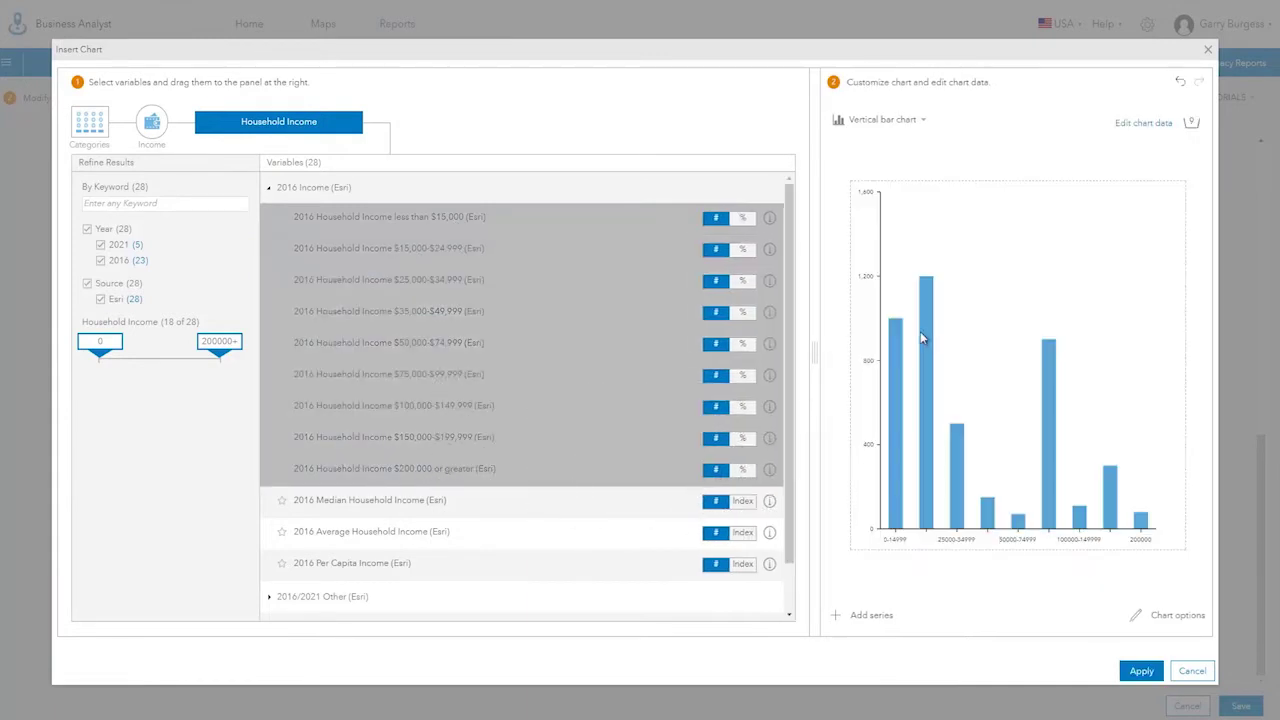
Make it a horizontal bar chart titled INCOME in grey with Large bar thickness.
{"action": "left_click", "coordinate": [924, 121]}
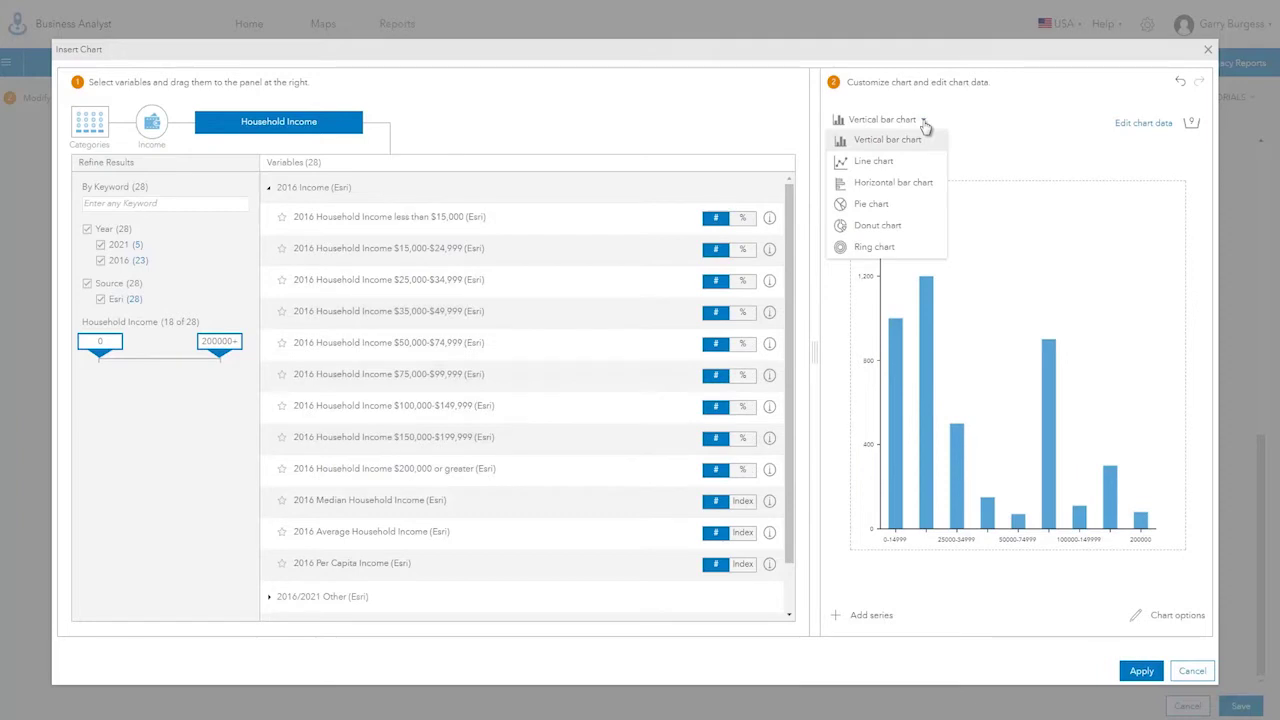
{"action": "left_click", "coordinate": [903, 185]}
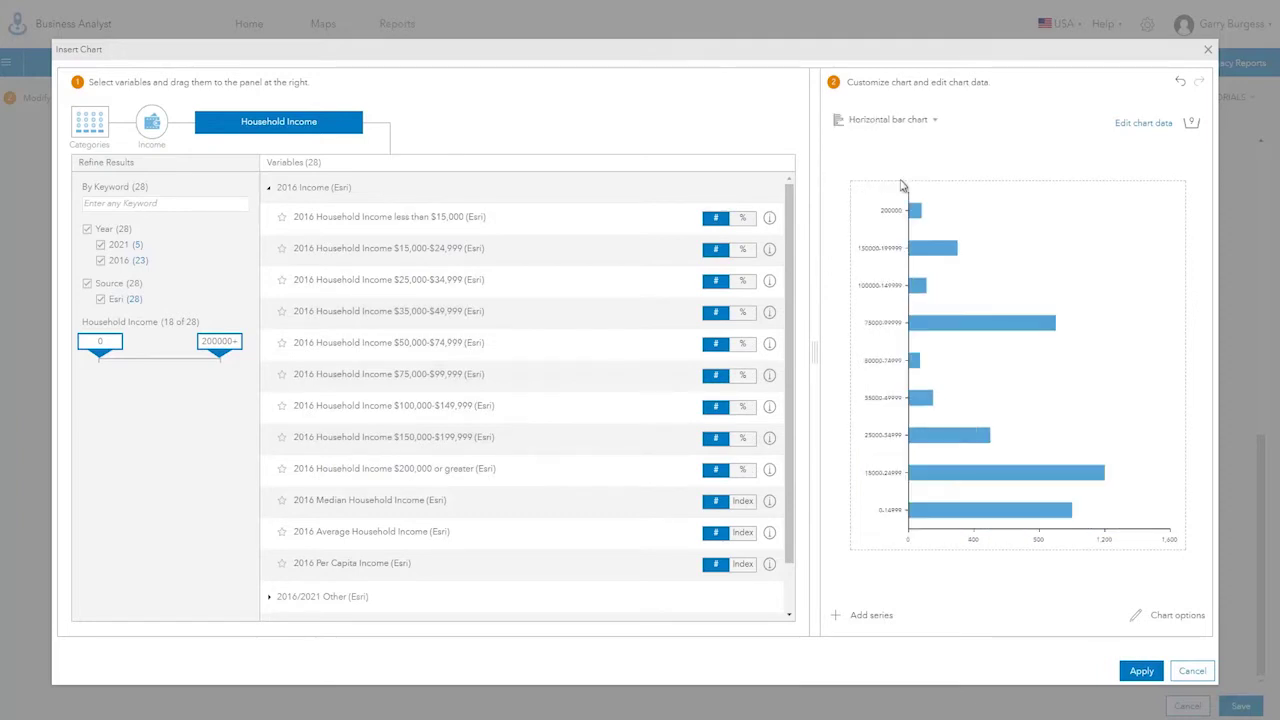
{"action": "left_click", "coordinate": [1172, 617]}
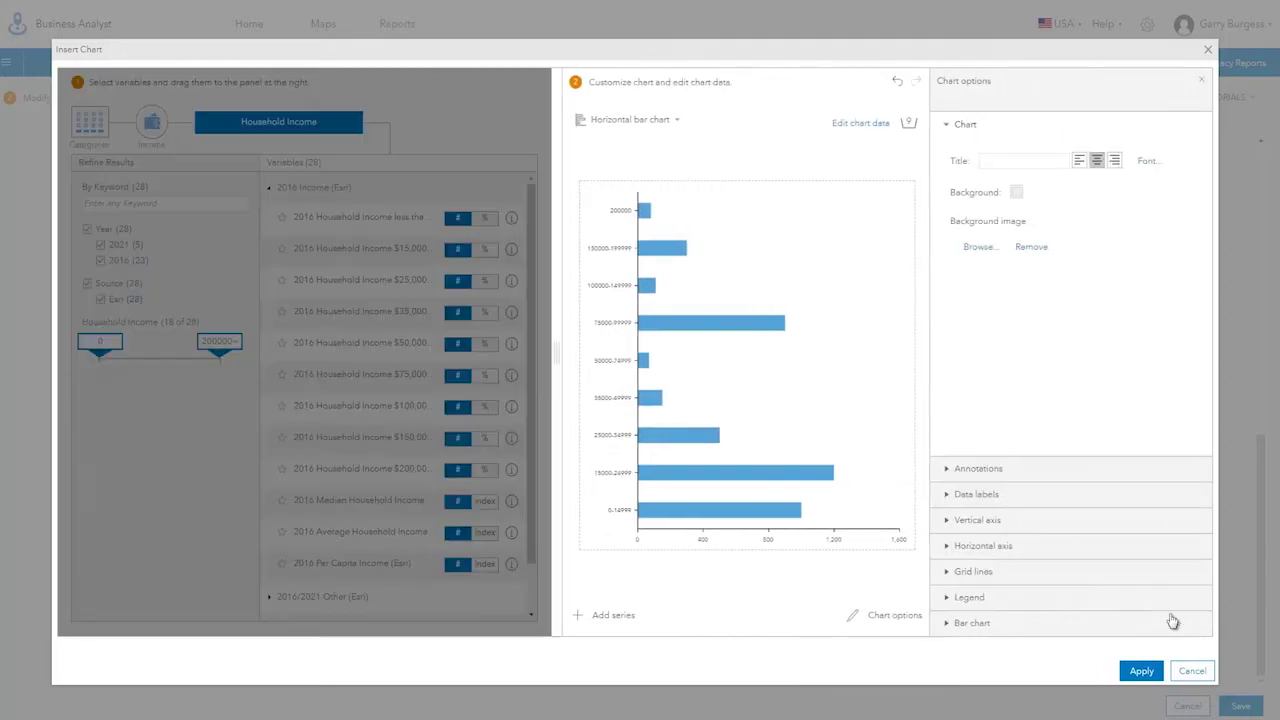
{"action": "left_click", "coordinate": [996, 163]}
{"action": "type", "text": "INCOME"}
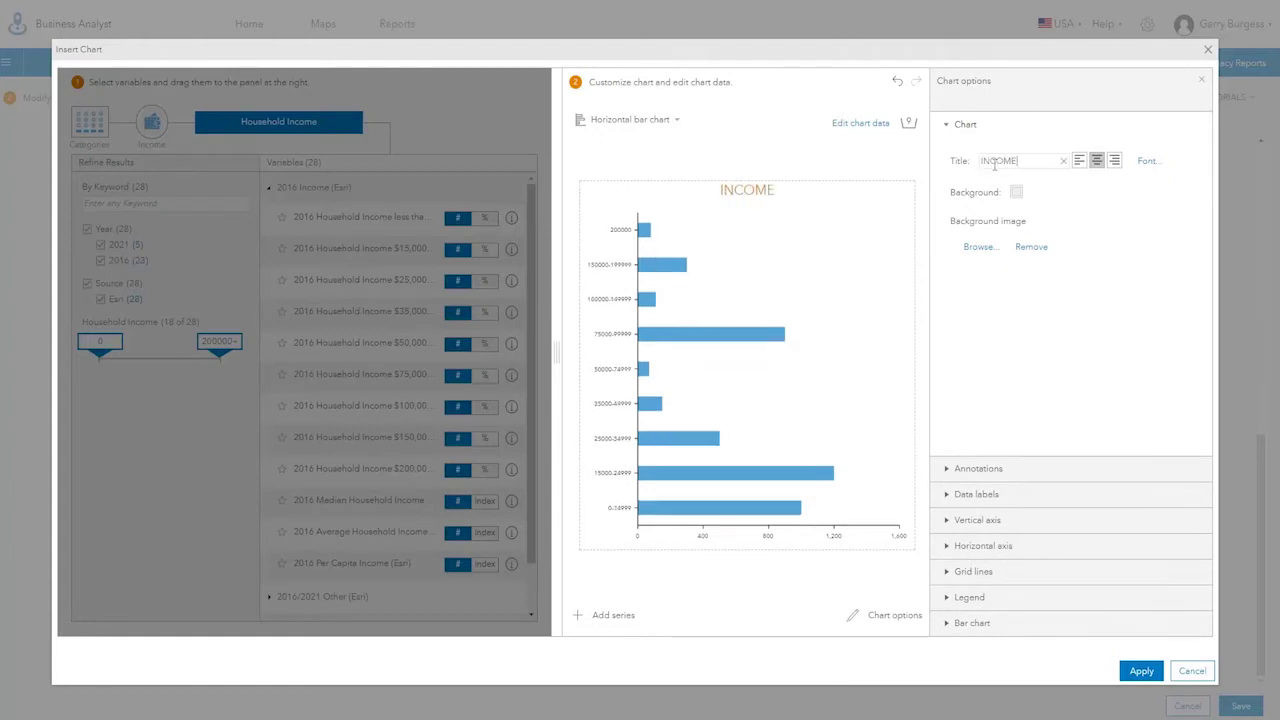
{"action": "left_click", "coordinate": [1148, 161]}
{"action": "left_click", "coordinate": [1062, 204]}
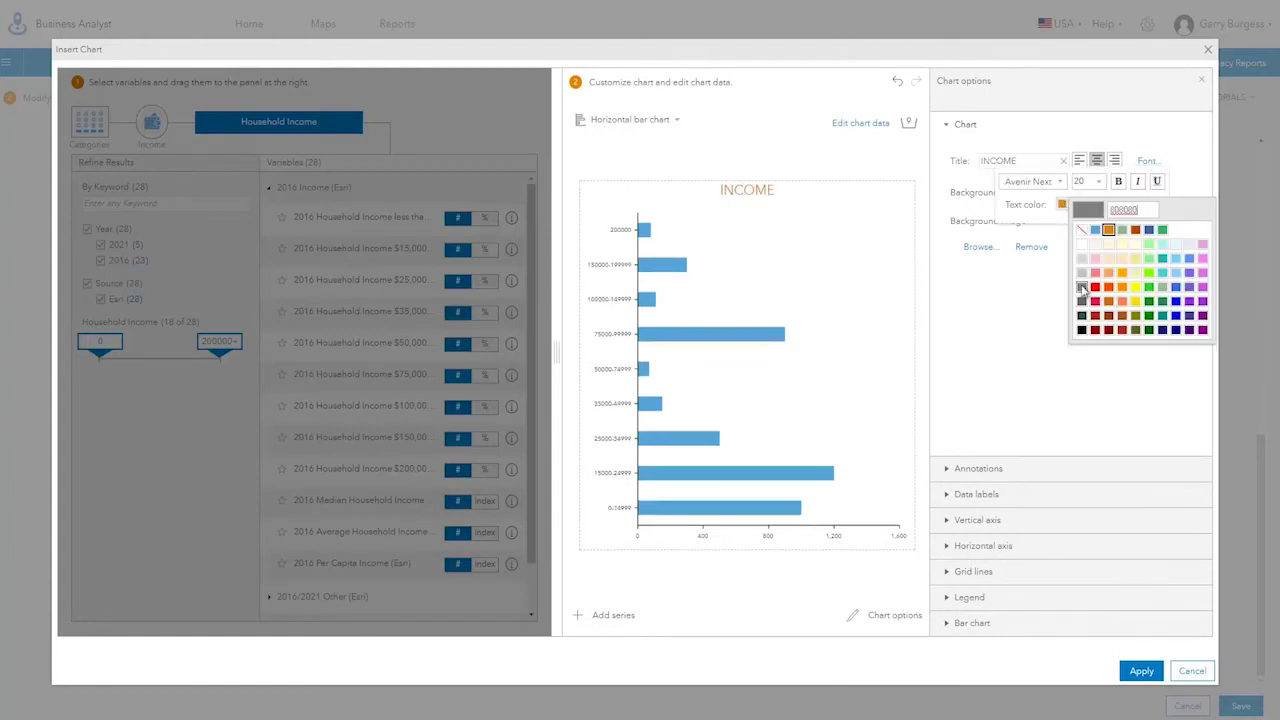
{"action": "left_click", "coordinate": [1093, 306]}
{"action": "left_click", "coordinate": [985, 623]}
{"action": "left_click", "coordinate": [1080, 359]}
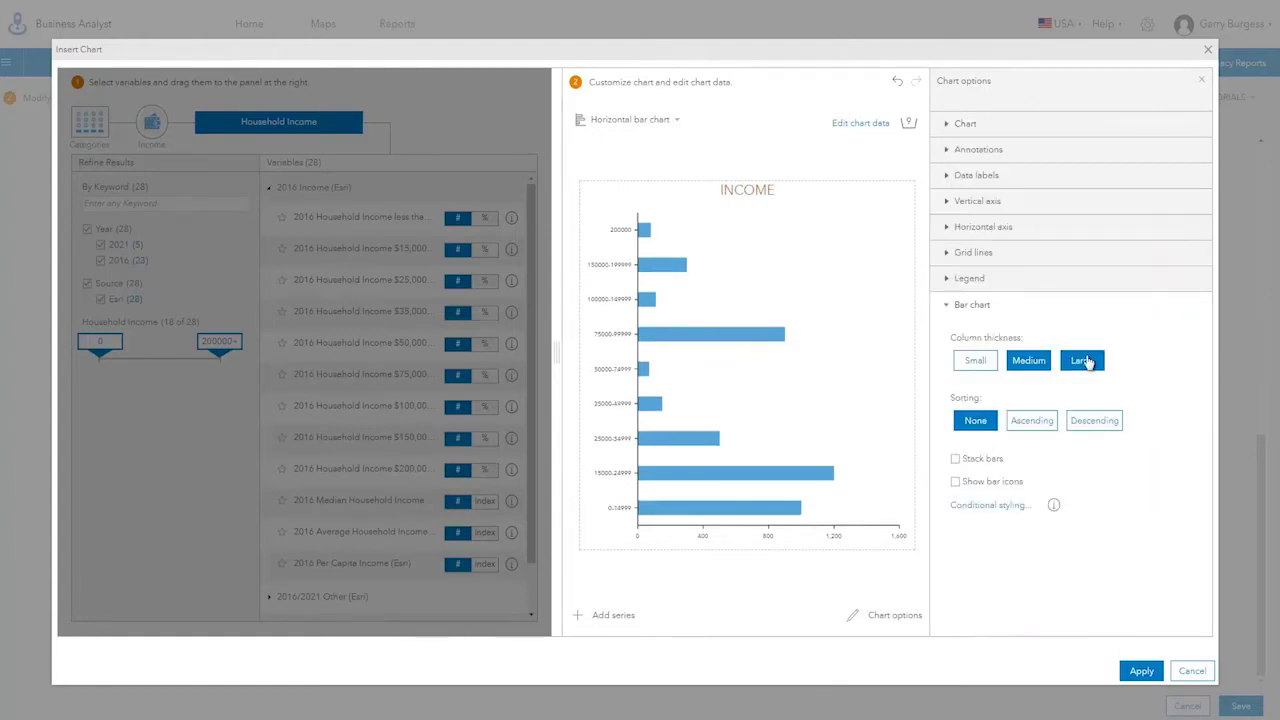
{"action": "left_click", "coordinate": [1141, 671]}
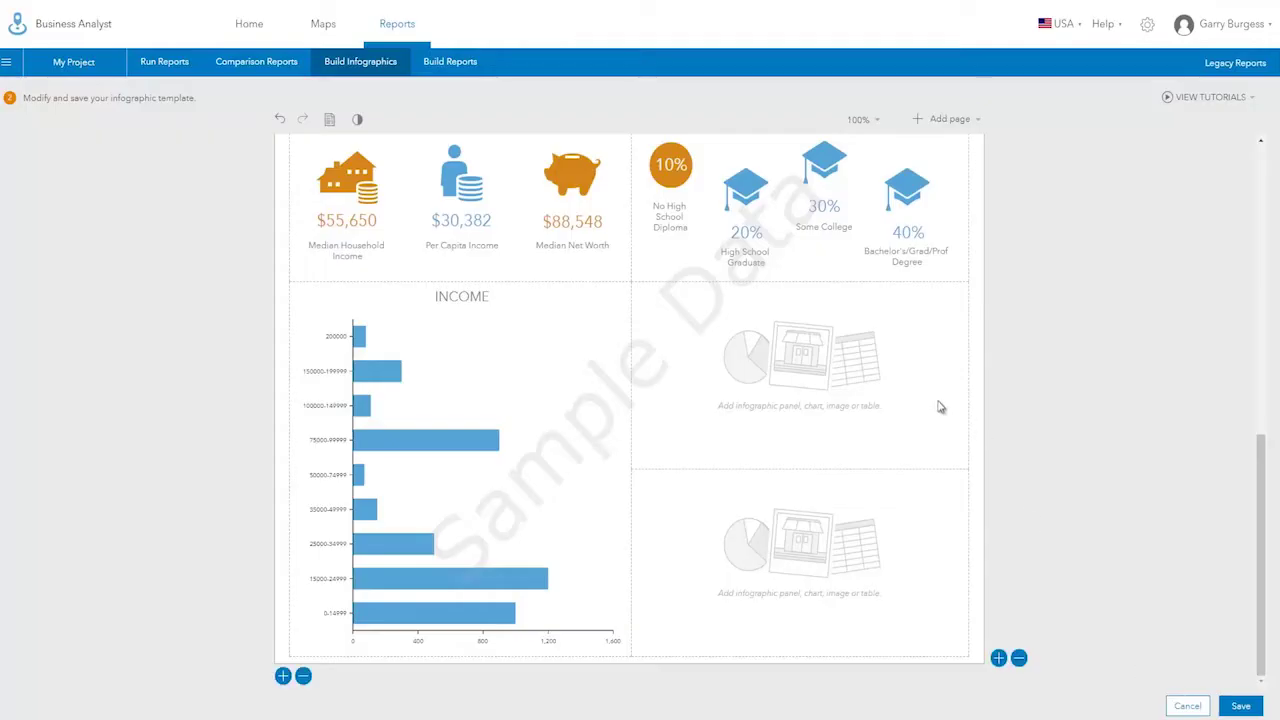
Add a Table With Variables listing the nine 2016 household income brackets.
{"action": "left_click", "coordinate": [803, 368]}
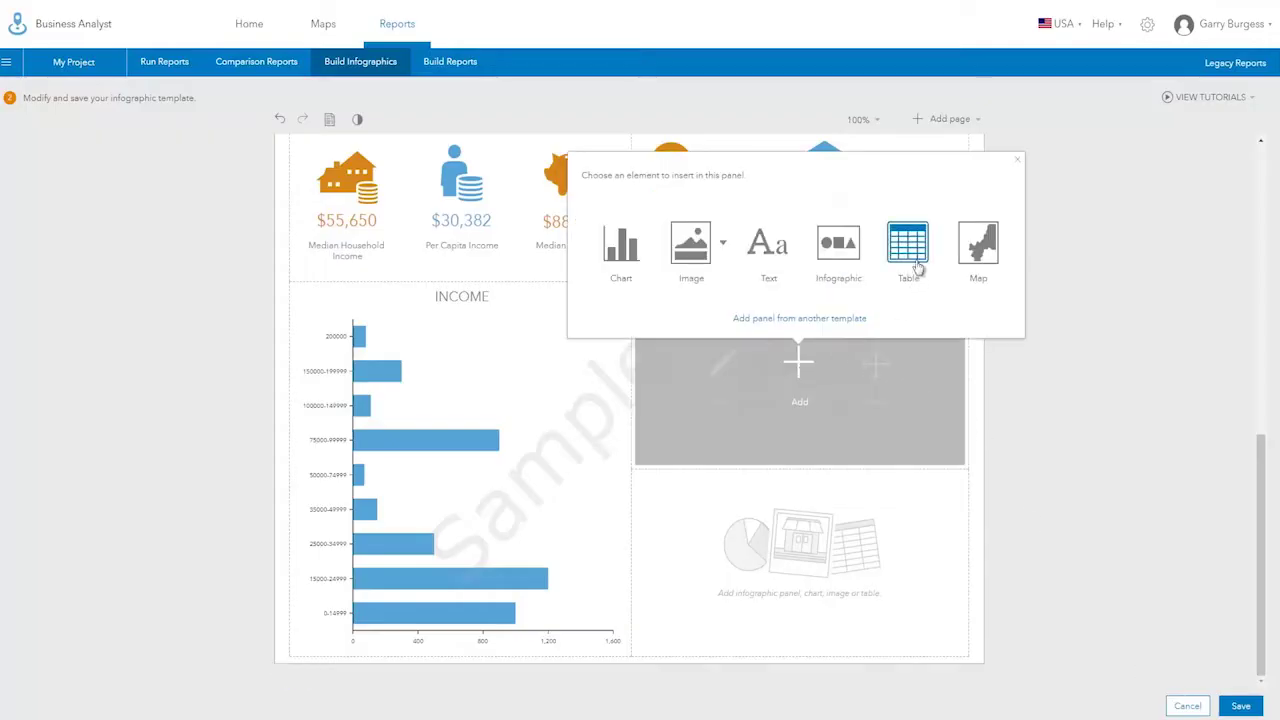
{"action": "left_click", "coordinate": [912, 252]}
{"action": "left_click", "coordinate": [793, 190]}
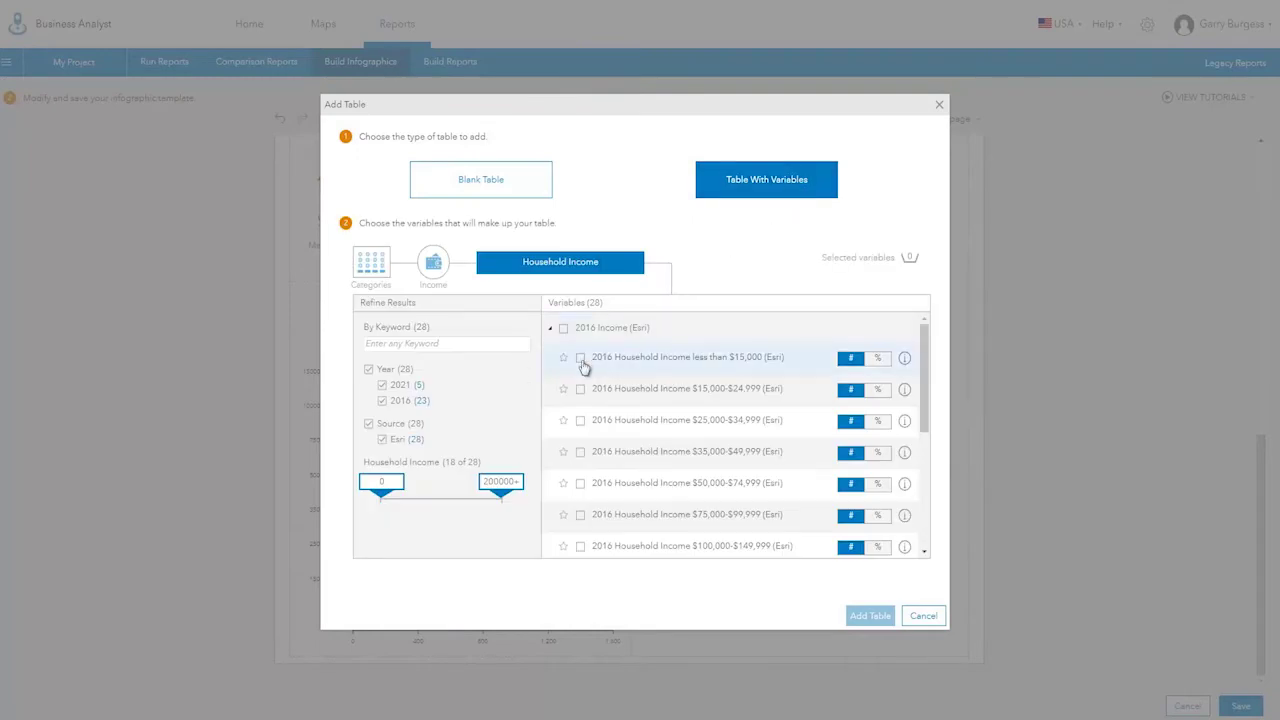
{"action": "left_click", "coordinate": [581, 358]}
{"action": "scroll", "coordinate": [900, 440], "scroll_direction": "down", "scroll_amount": 3}
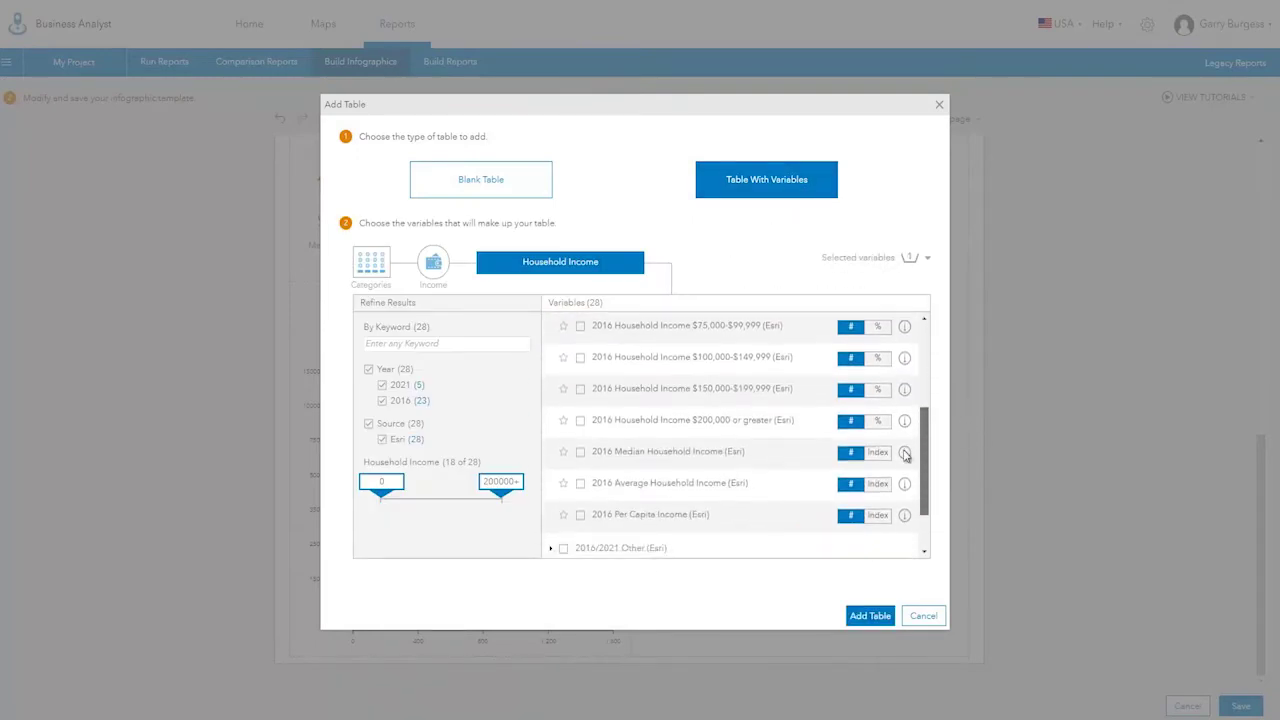
{"action": "left_click", "coordinate": [865, 615]}
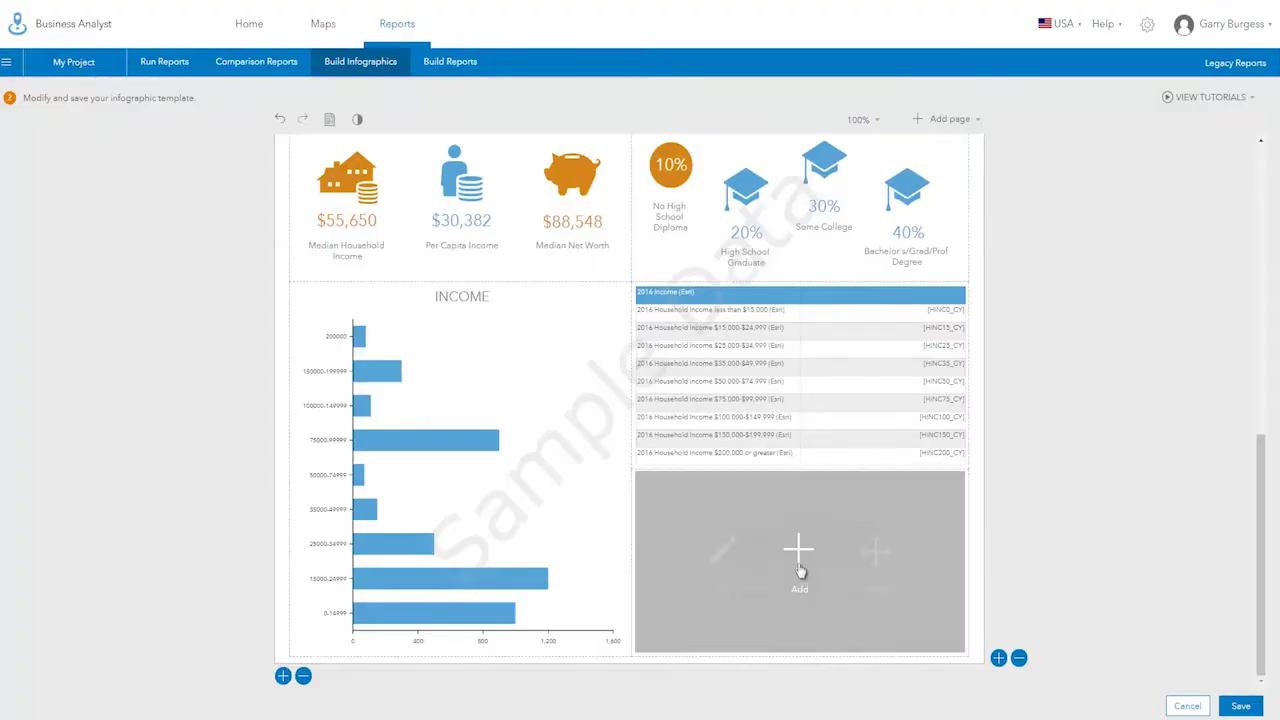
{"action": "left_click", "coordinate": [800, 552]}
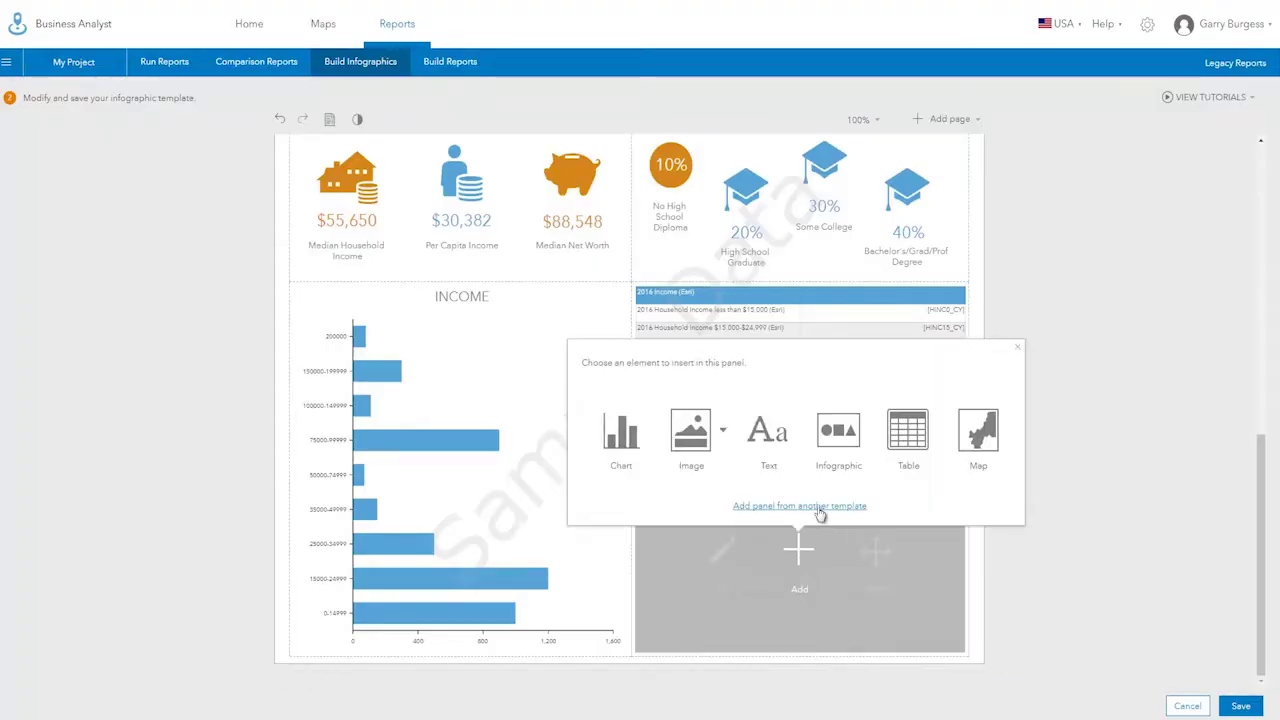
Add the At Risk Population donut panel below the table, then append a blank third page.
{"action": "left_click", "coordinate": [817, 506]}
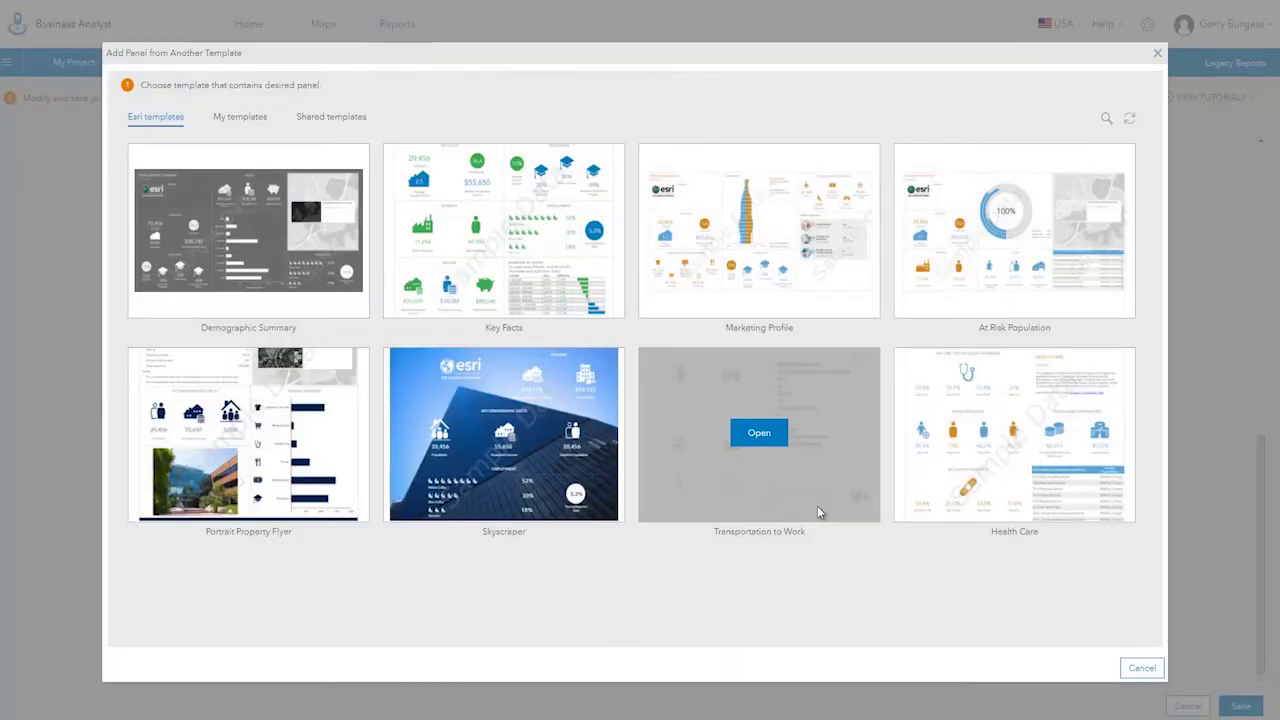
{"action": "left_click", "coordinate": [1014, 230]}
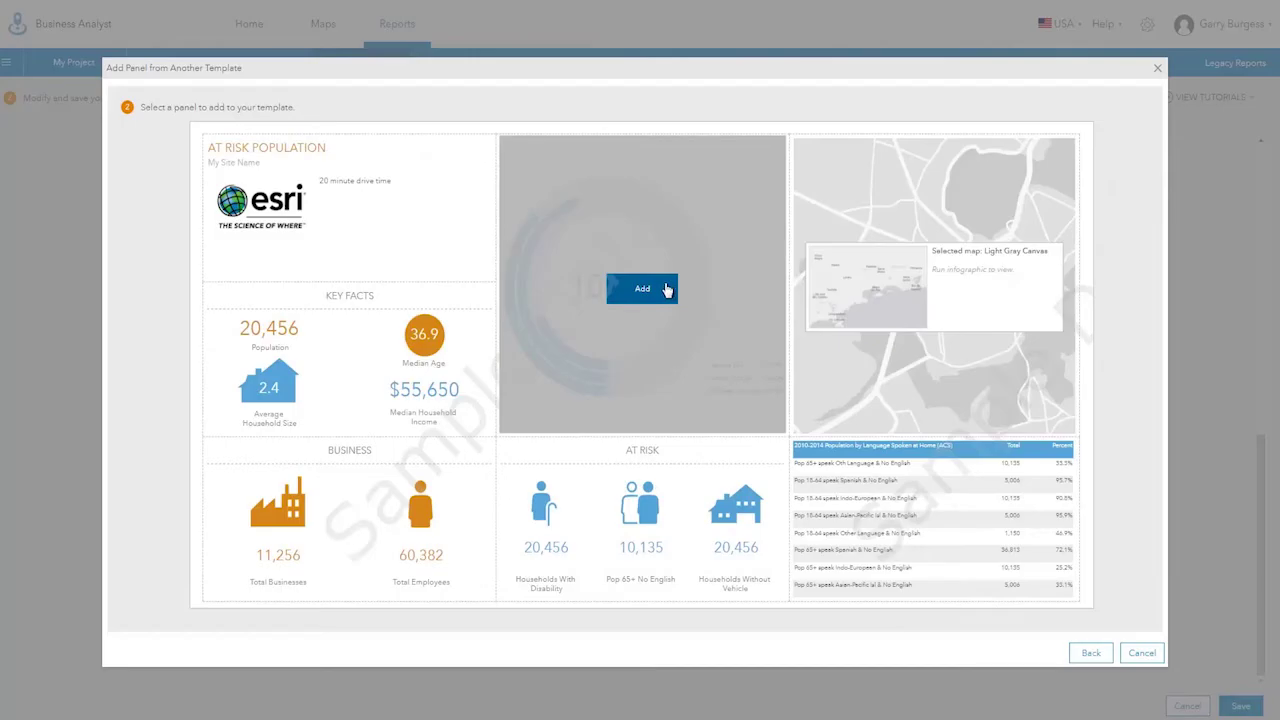
{"action": "left_click", "coordinate": [642, 289]}
{"action": "mouse_move", "coordinate": [822, 300]}
{"action": "left_click", "coordinate": [918, 120]}
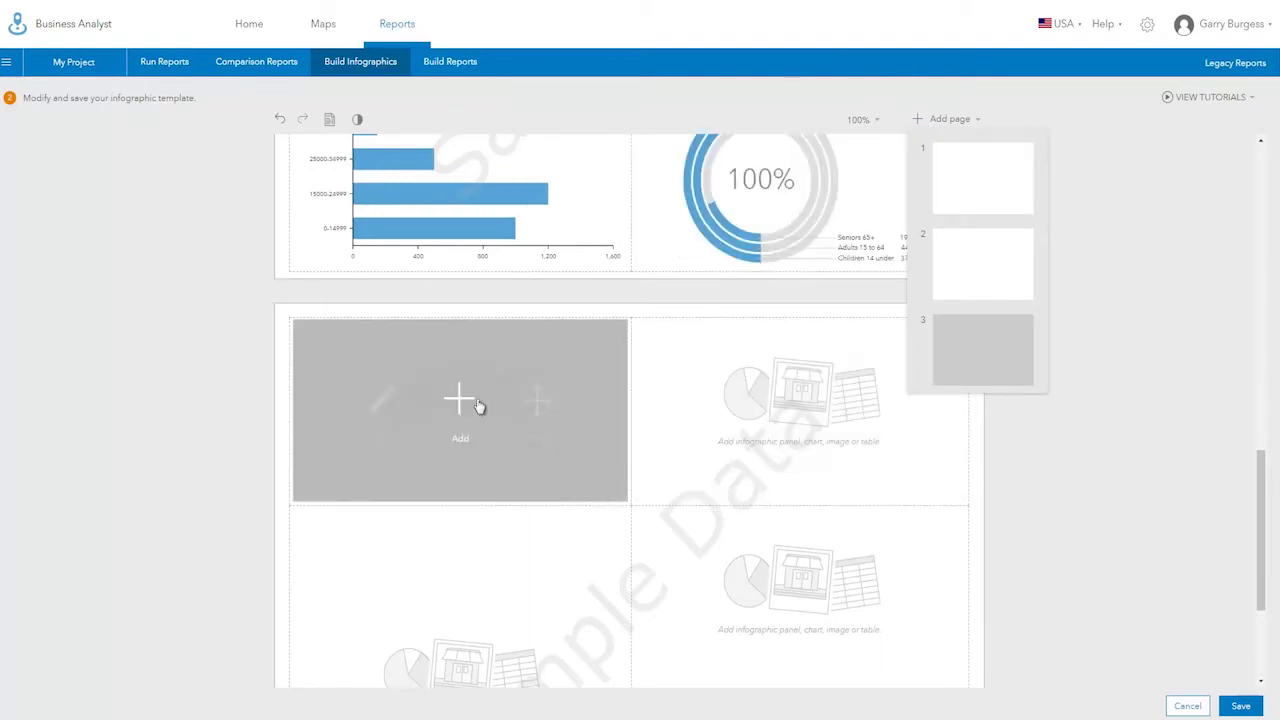
Place the Site details infographic panel in page 3's first cell.
{"action": "left_click", "coordinate": [464, 405]}
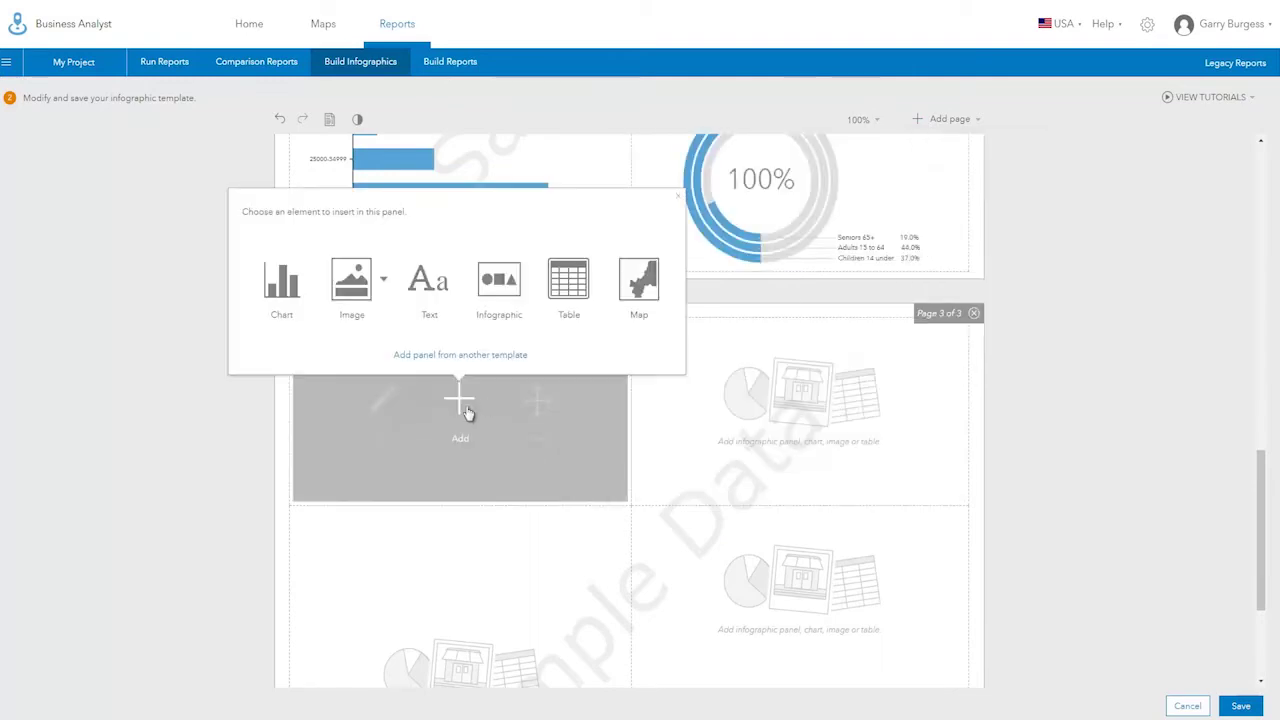
{"action": "left_click", "coordinate": [500, 282]}
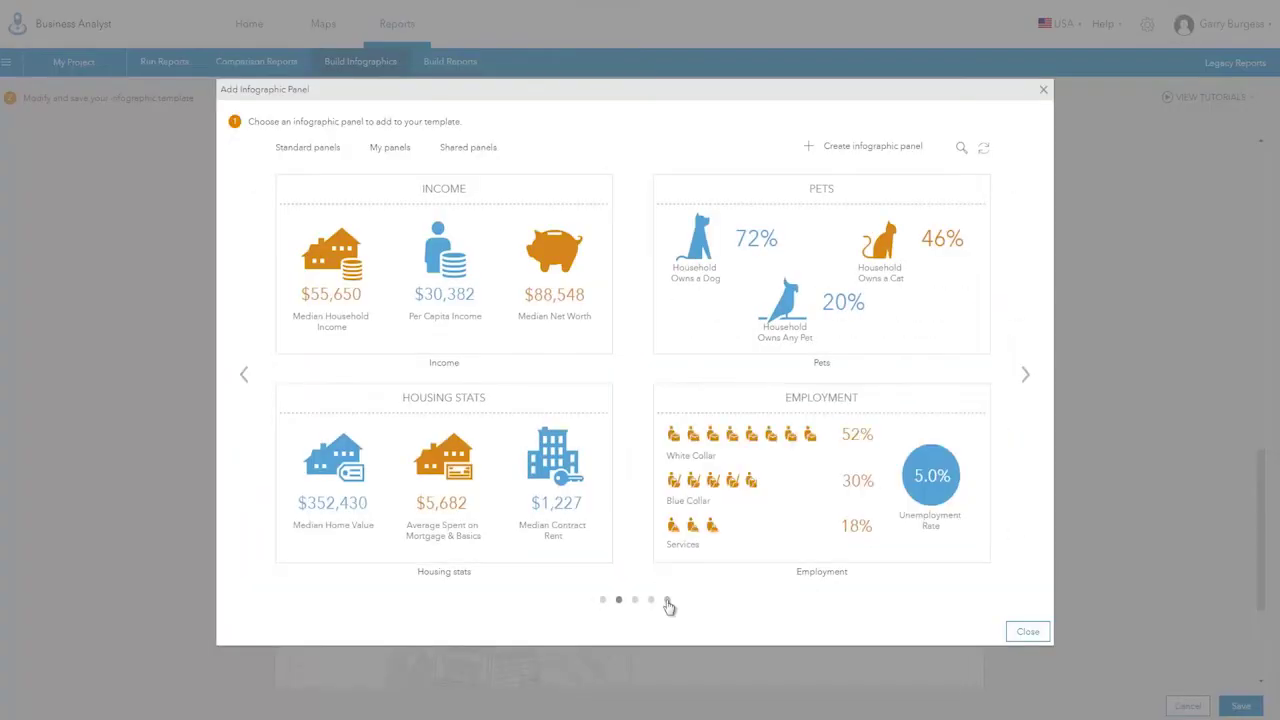
{"action": "left_click", "coordinate": [667, 601]}
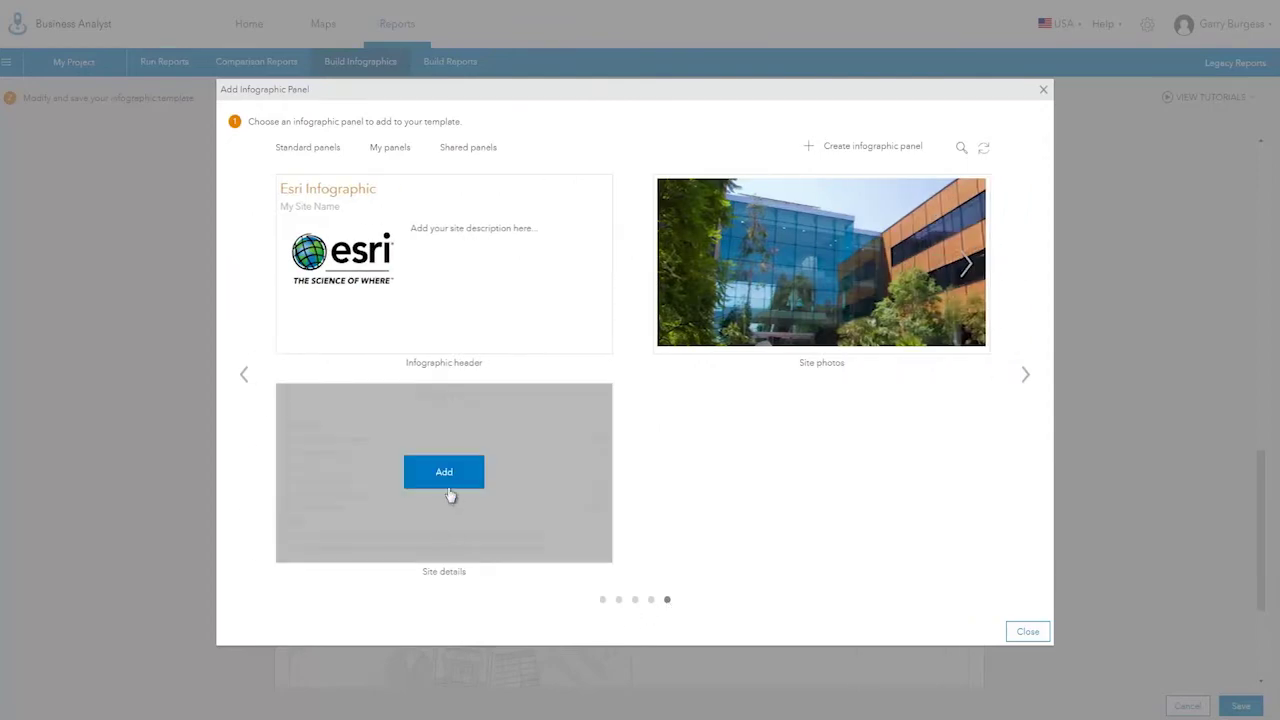
{"action": "left_click", "coordinate": [450, 474]}
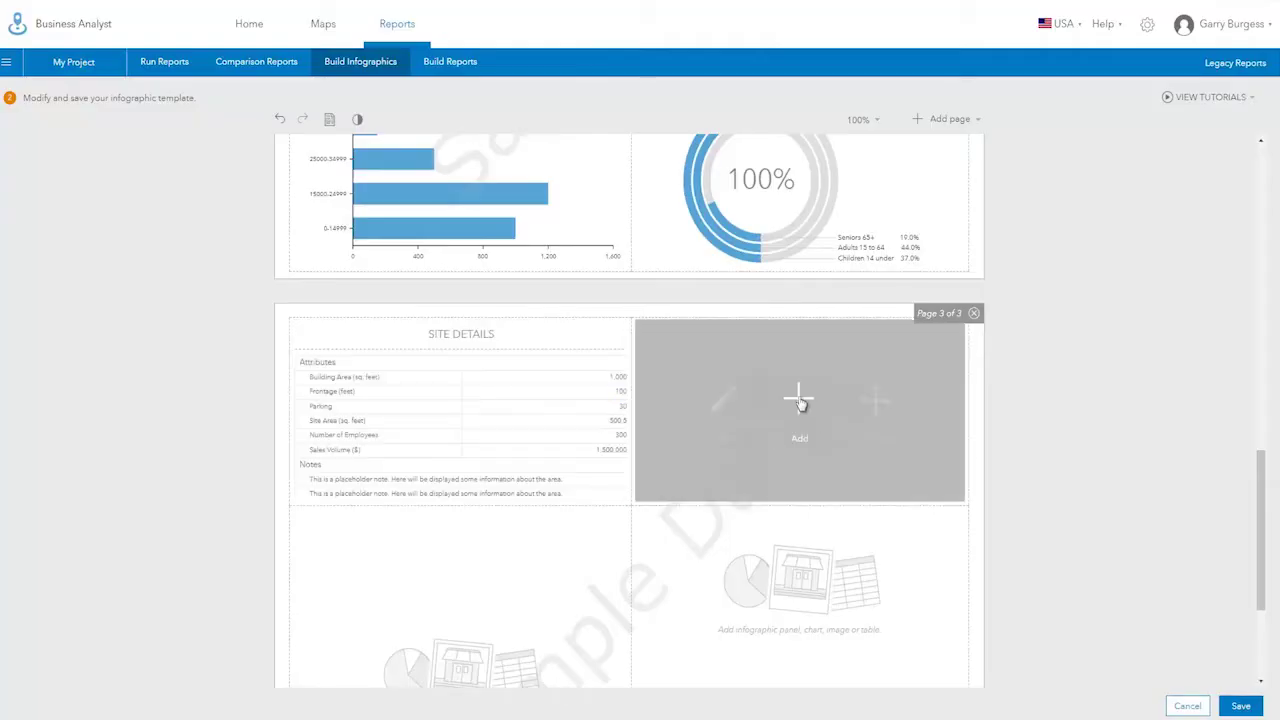
Add the Site photos infographic panel beside Site details.
{"action": "left_click", "coordinate": [800, 401]}
{"action": "left_click", "coordinate": [838, 284]}
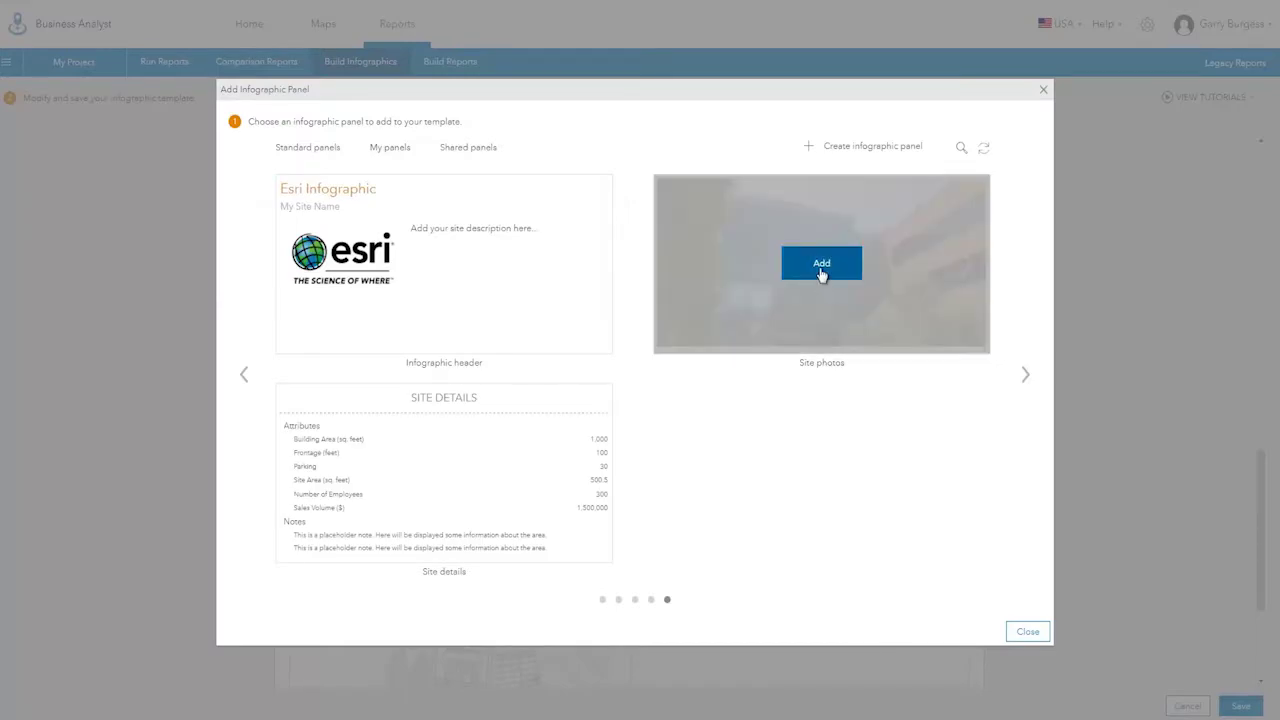
{"action": "left_click", "coordinate": [823, 272]}
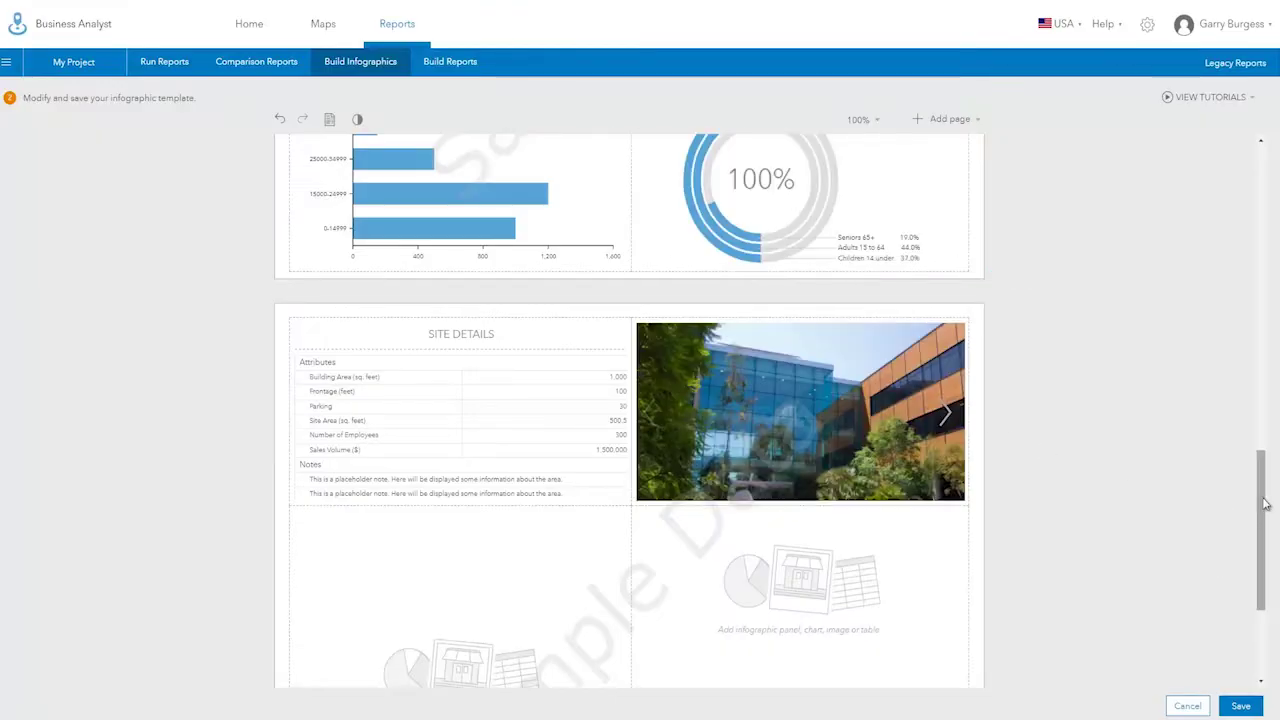
{"action": "left_click_drag", "start_coordinate": [1265, 505], "coordinate": [1265, 569]}
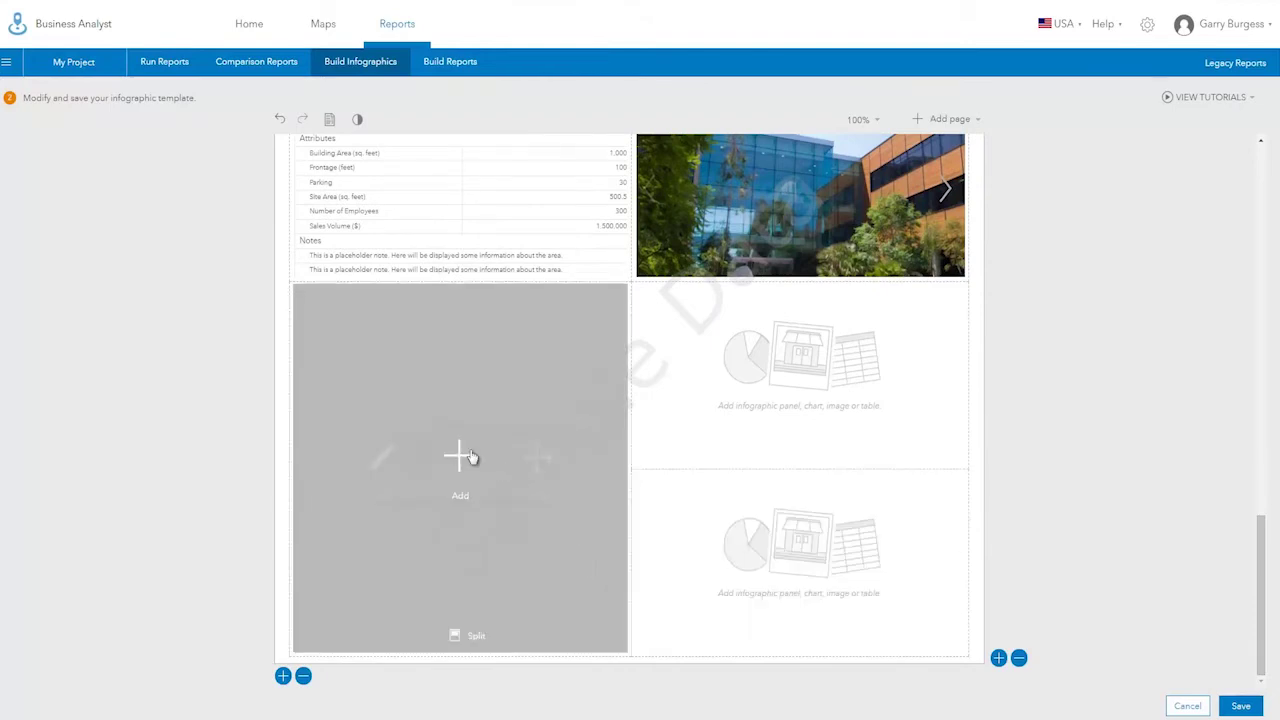
Chart the My Data variables Arrests, Property and Violations as a CRIME bar chart.
{"action": "left_click", "coordinate": [470, 457]}
{"action": "left_click", "coordinate": [282, 338]}
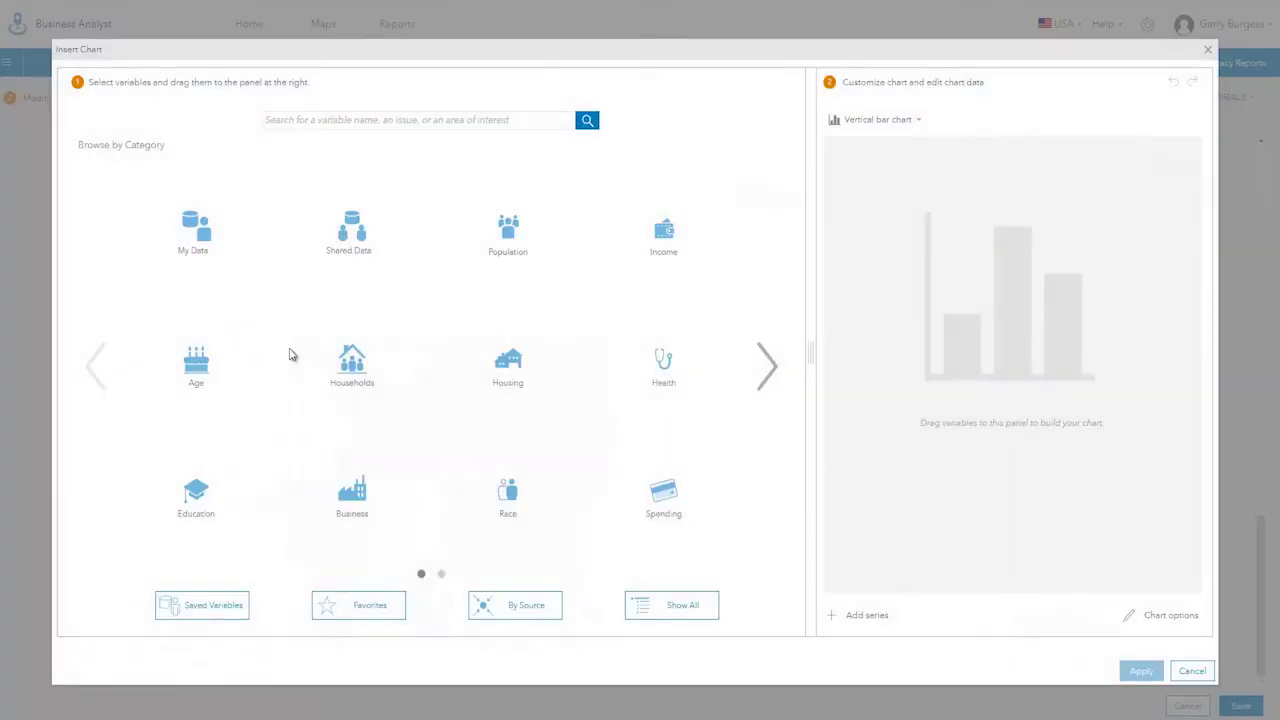
{"action": "left_click", "coordinate": [207, 246]}
{"action": "left_click", "coordinate": [314, 221]}
{"action": "left_click", "coordinate": [314, 283], "text": "shift"}
{"action": "left_click_drag", "start_coordinate": [338, 240], "coordinate": [968, 400]}
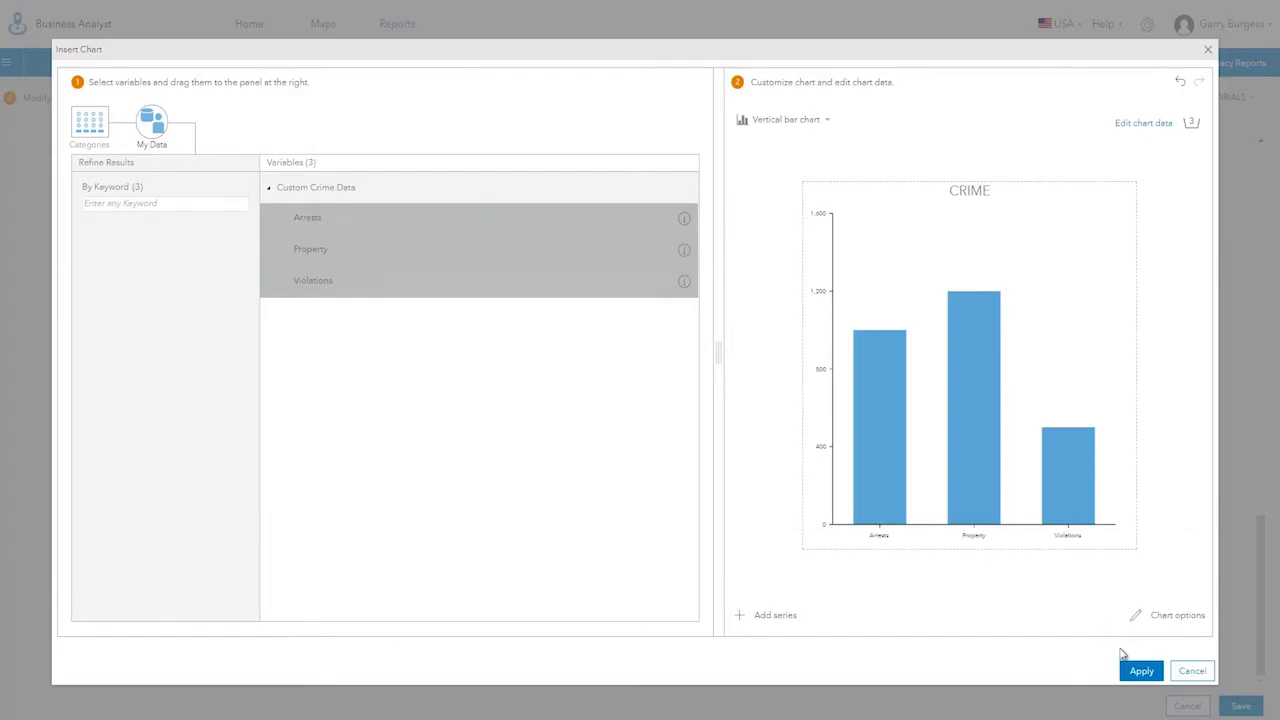
{"action": "left_click", "coordinate": [1140, 672]}
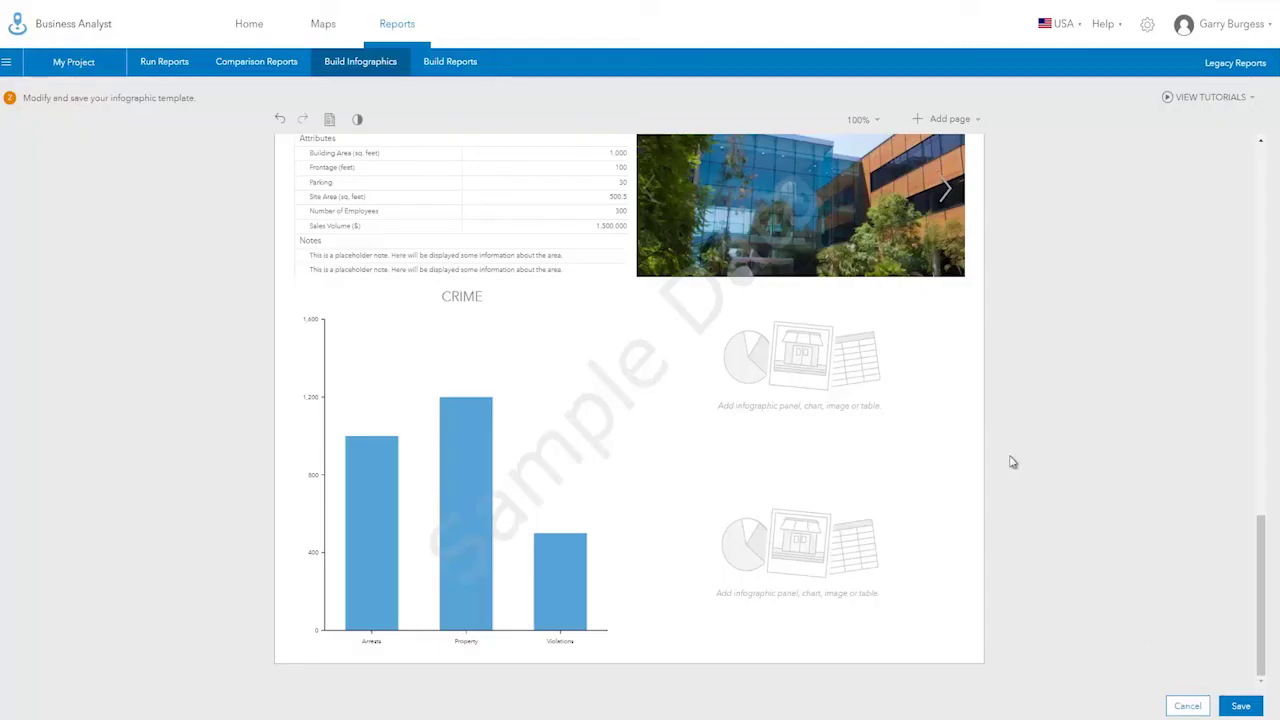
Create a new infographic panel beside the chart showing Arrests with a handcuffs icon.
{"action": "left_click", "coordinate": [800, 363]}
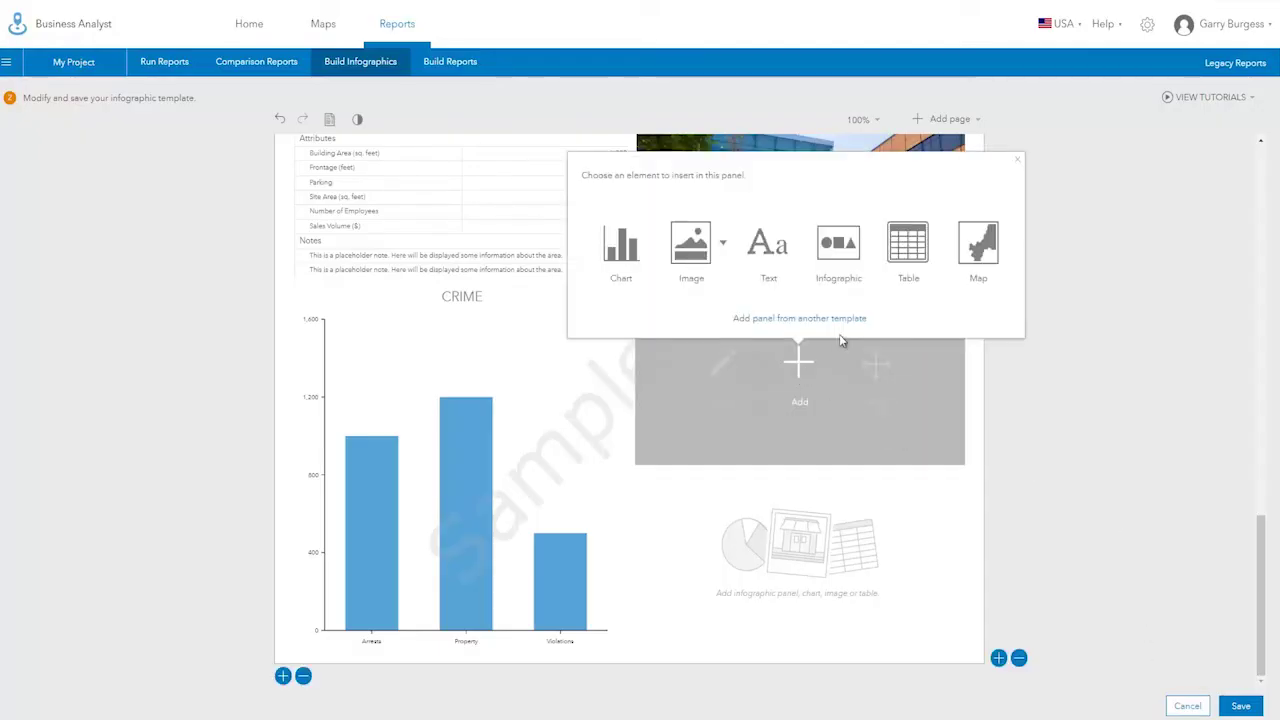
{"action": "left_click", "coordinate": [848, 278]}
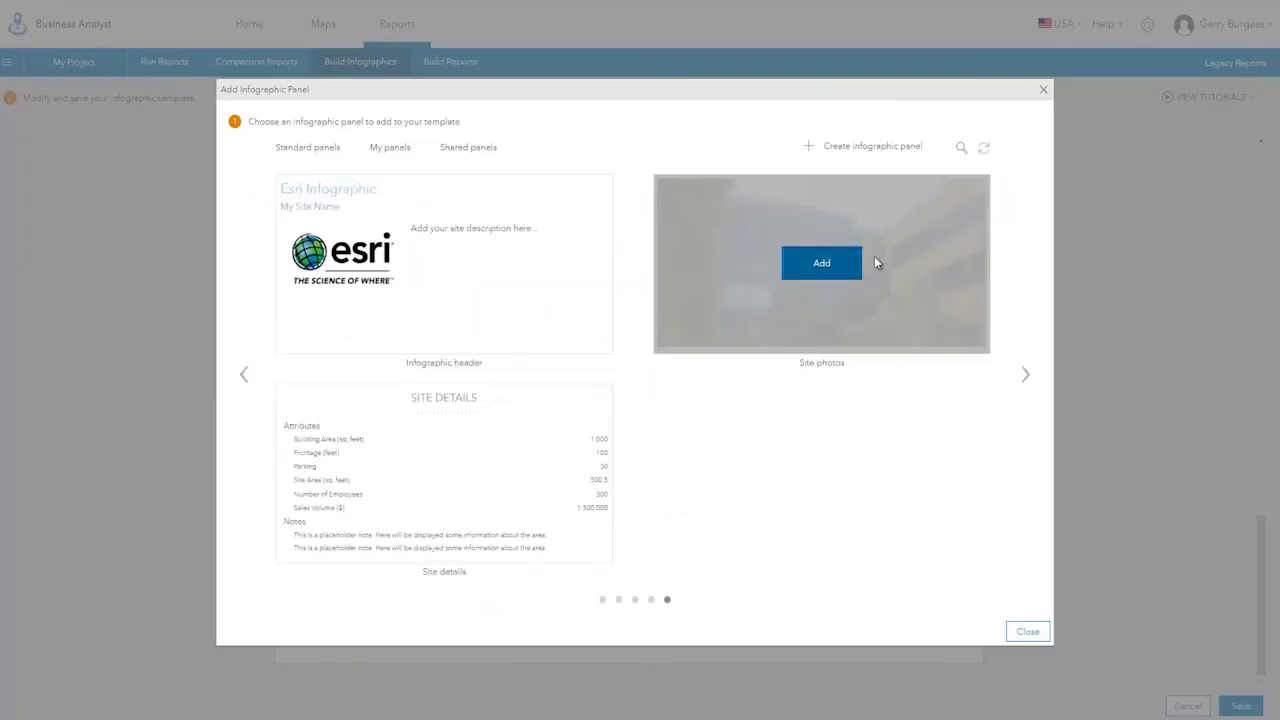
{"action": "left_click", "coordinate": [872, 147]}
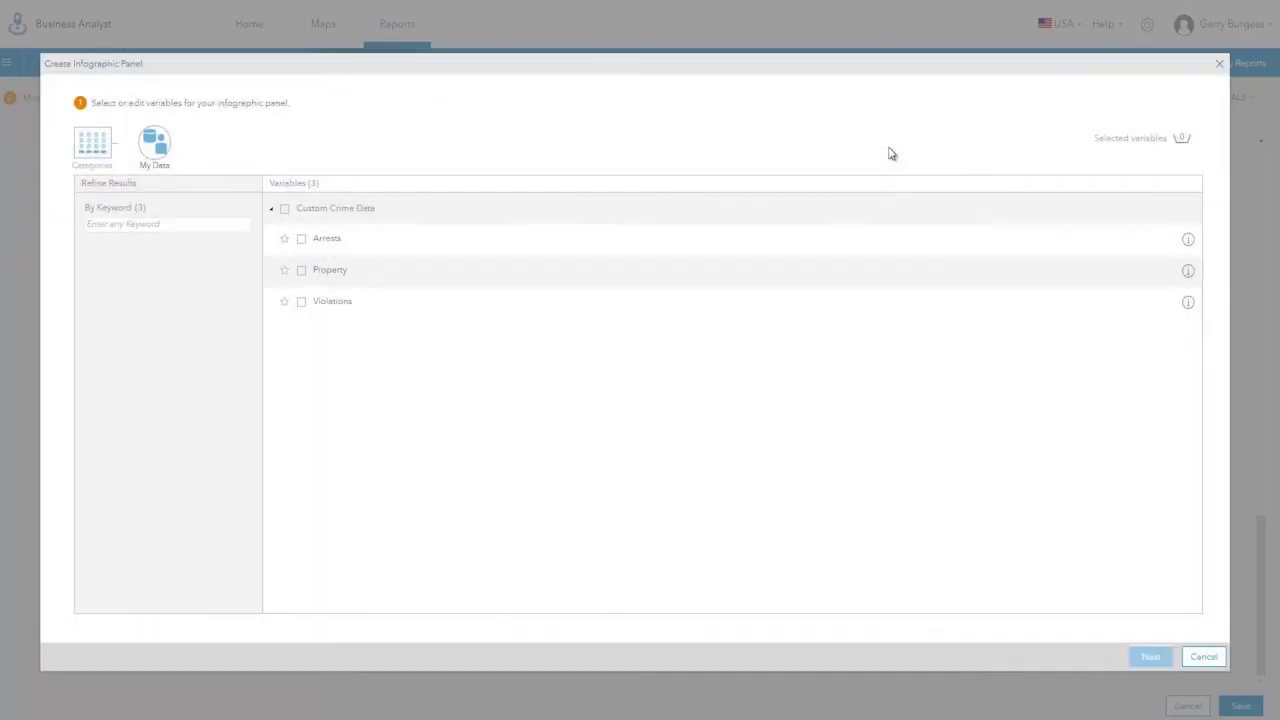
{"action": "left_click", "coordinate": [302, 240]}
{"action": "left_click", "coordinate": [1152, 656]}
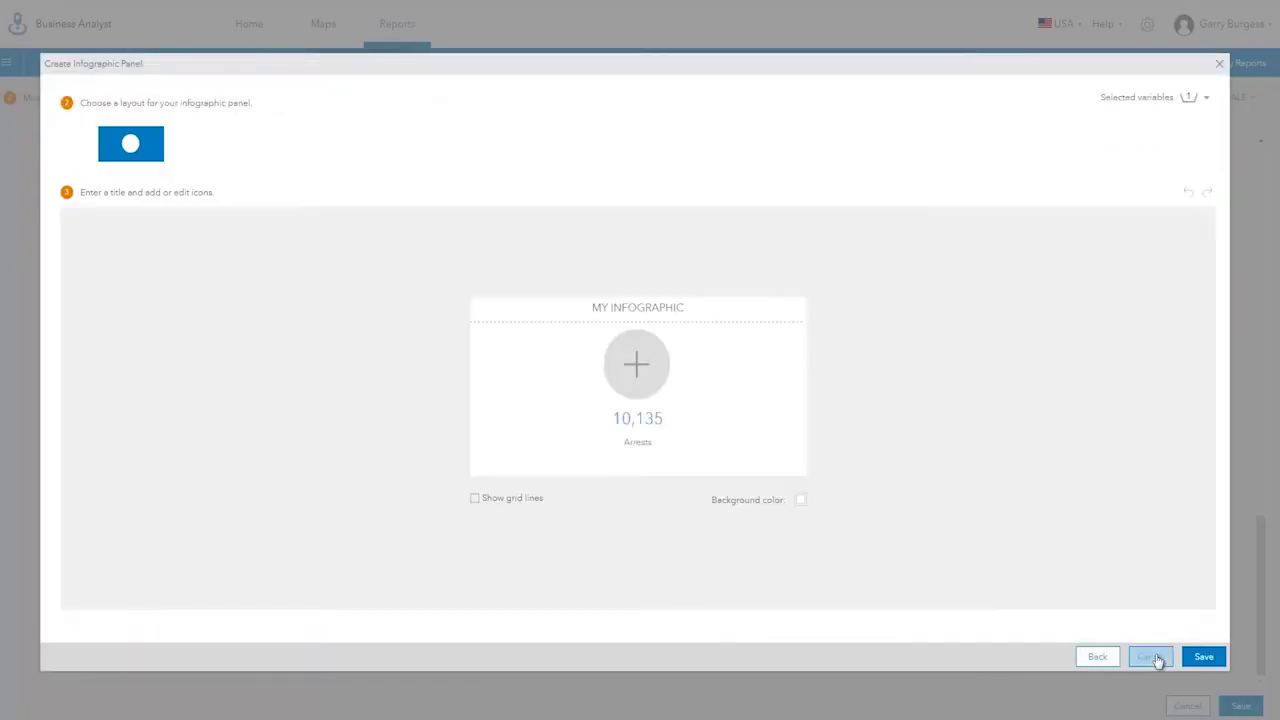
{"action": "left_click", "coordinate": [636, 366]}
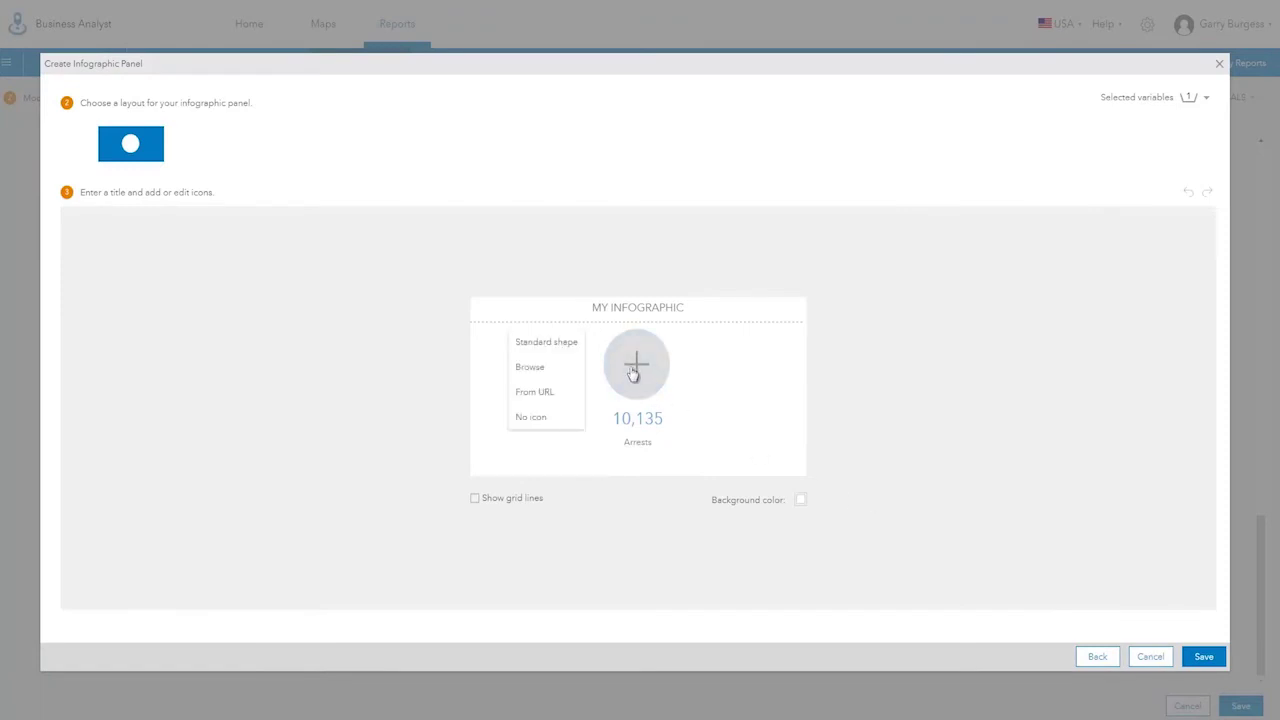
{"action": "left_click", "coordinate": [556, 343]}
{"action": "left_click_drag", "start_coordinate": [505, 403], "coordinate": [483, 625]}
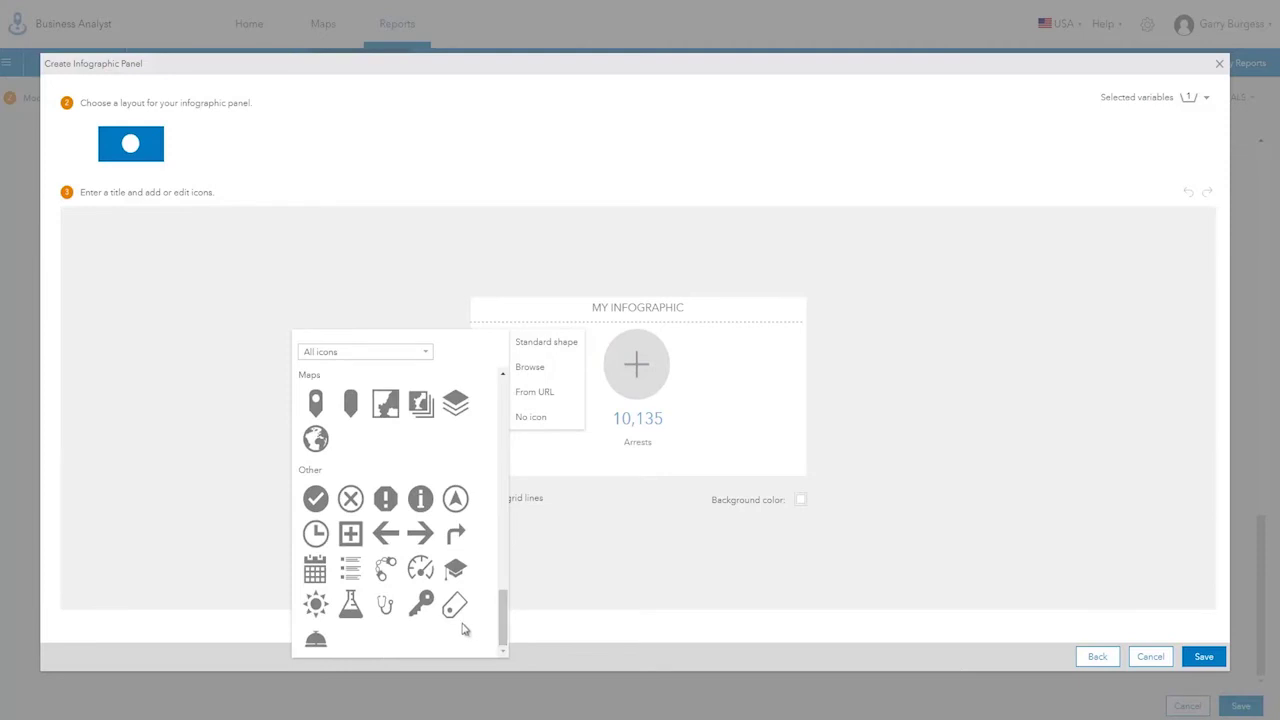
{"action": "left_click", "coordinate": [386, 568]}
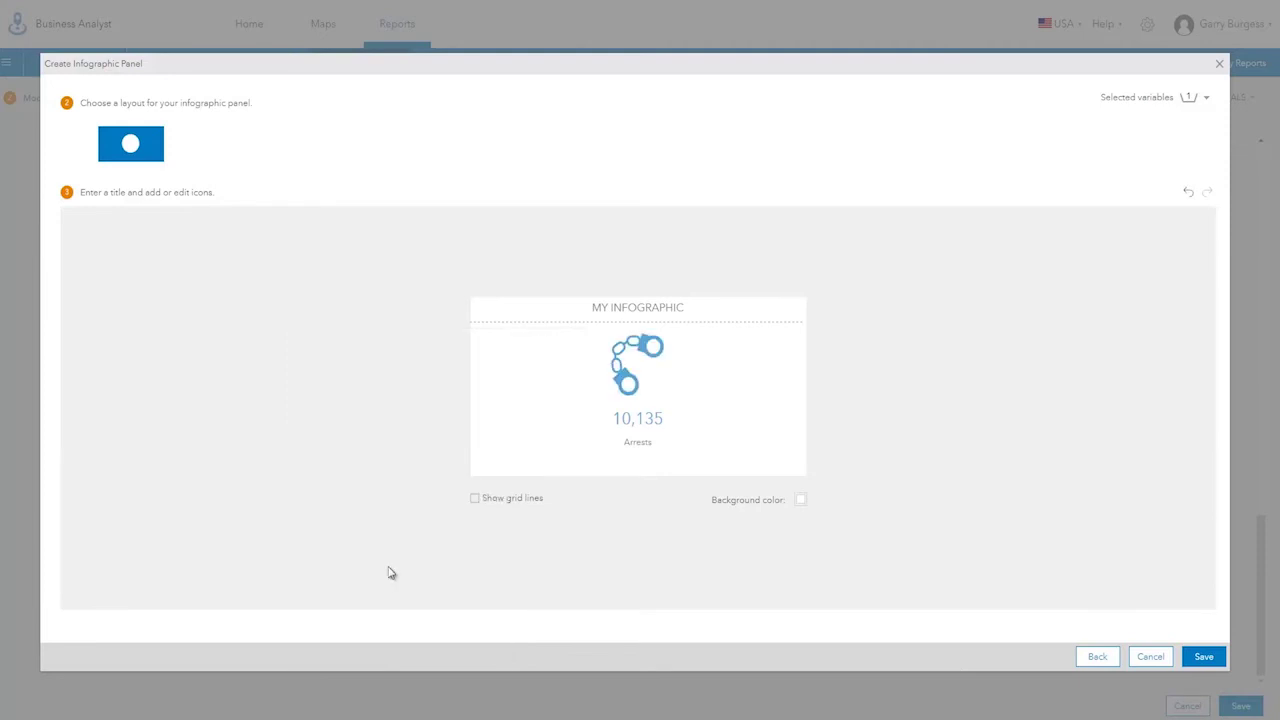
Retitle the panel JUVENILE CRIME, save it, and add it to the page.
{"action": "left_click", "coordinate": [637, 309]}
{"action": "type", "text": "JUVENILE CRIME"}
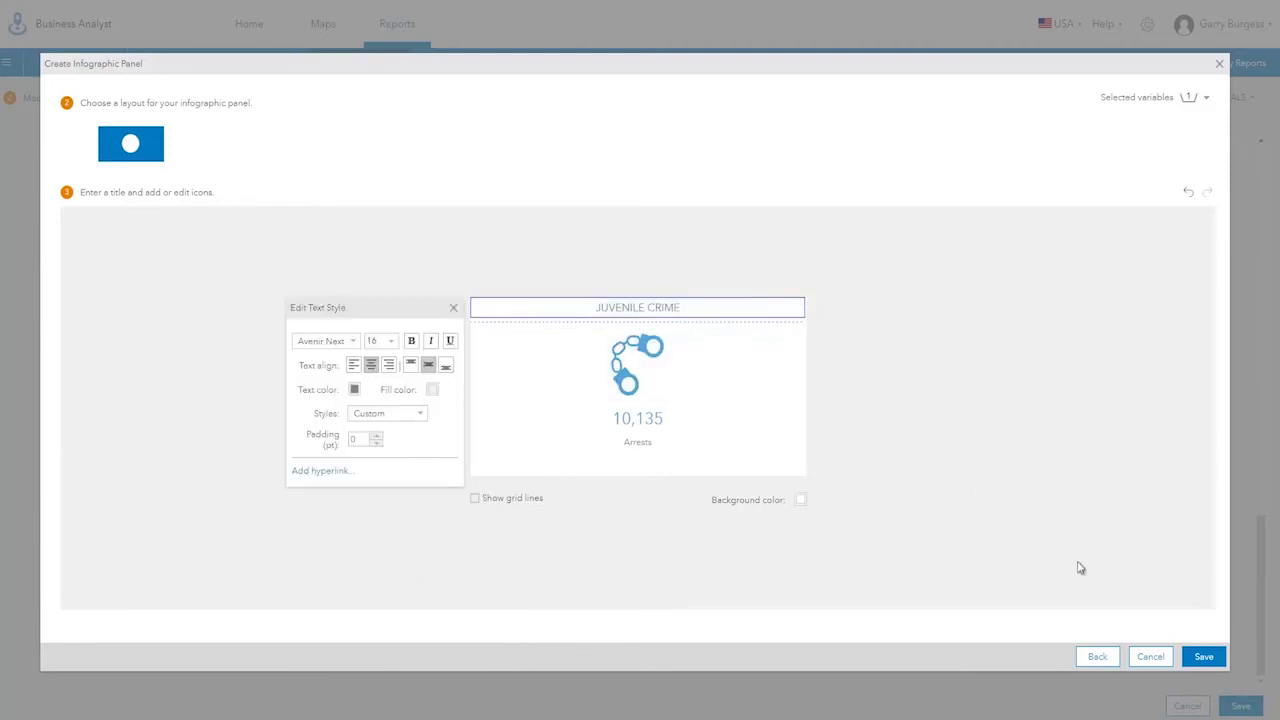
{"action": "left_click", "coordinate": [1204, 658]}
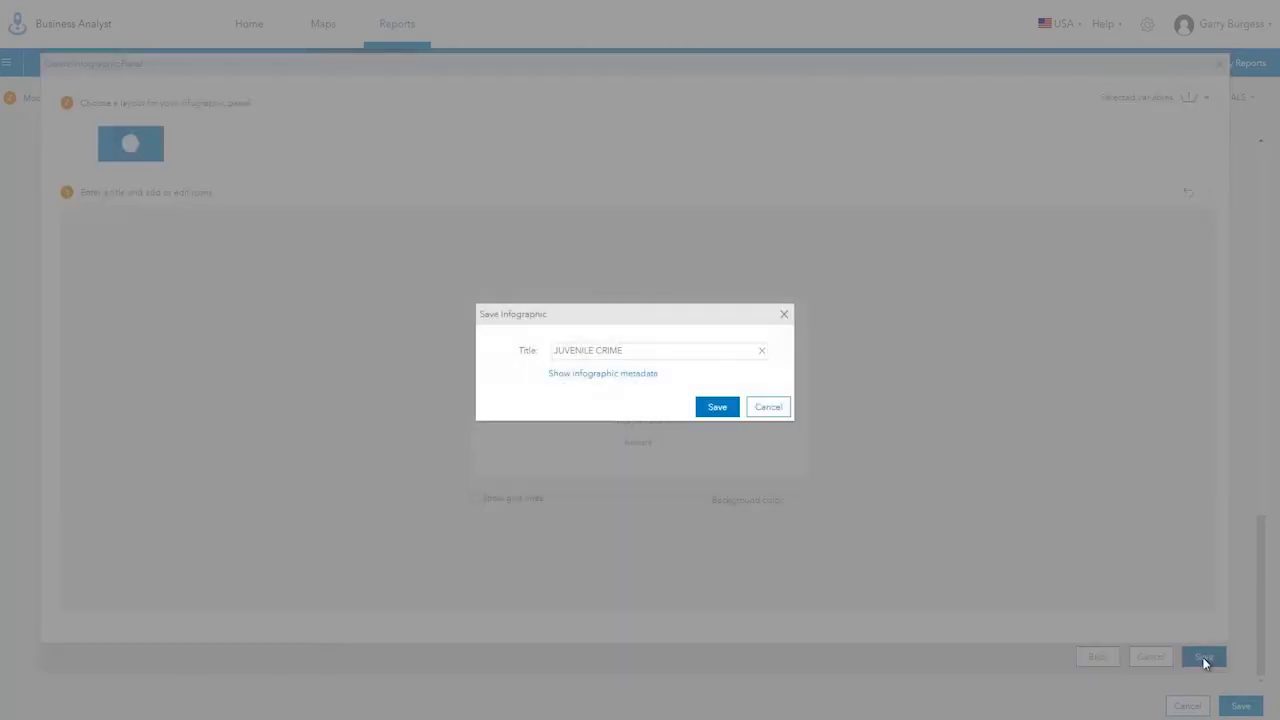
{"action": "left_click", "coordinate": [717, 407]}
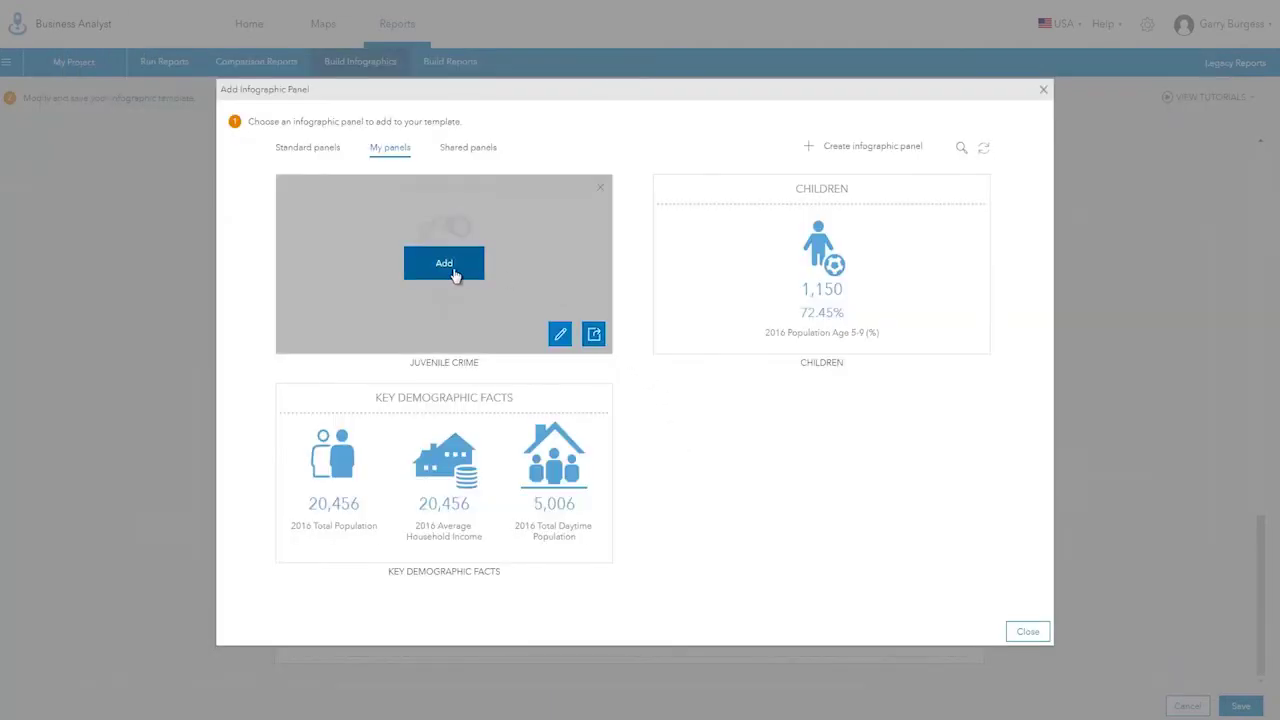
{"action": "left_click", "coordinate": [457, 272]}
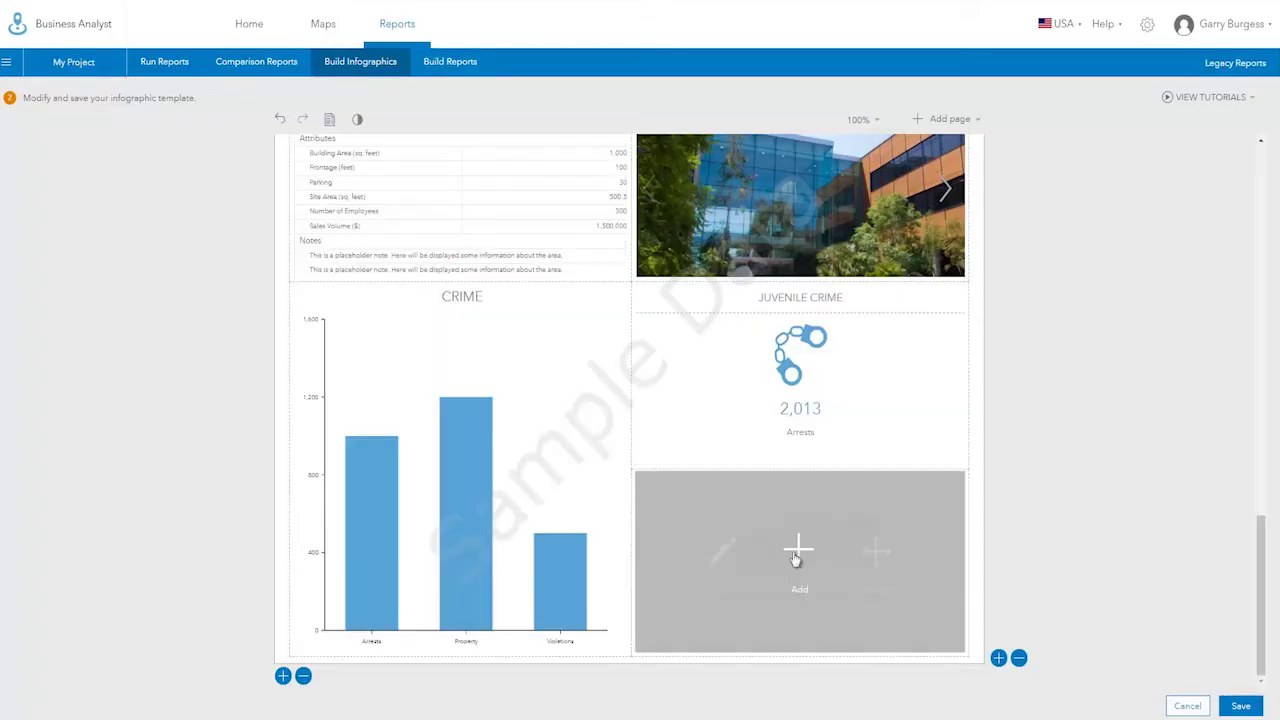
Start a new infographic panel in the last empty cell with population ages 5-9, 10-14 and 15-19.
{"action": "left_click", "coordinate": [797, 550]}
{"action": "left_click", "coordinate": [840, 435]}
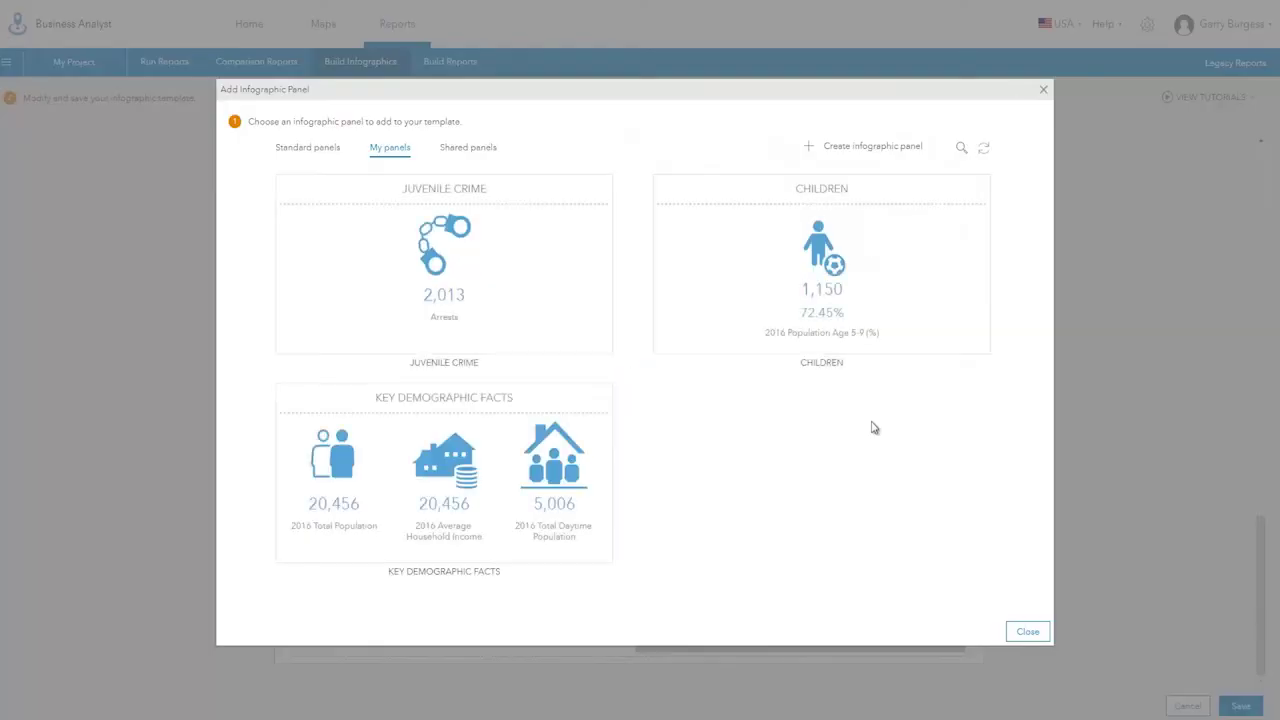
{"action": "left_click", "coordinate": [887, 149]}
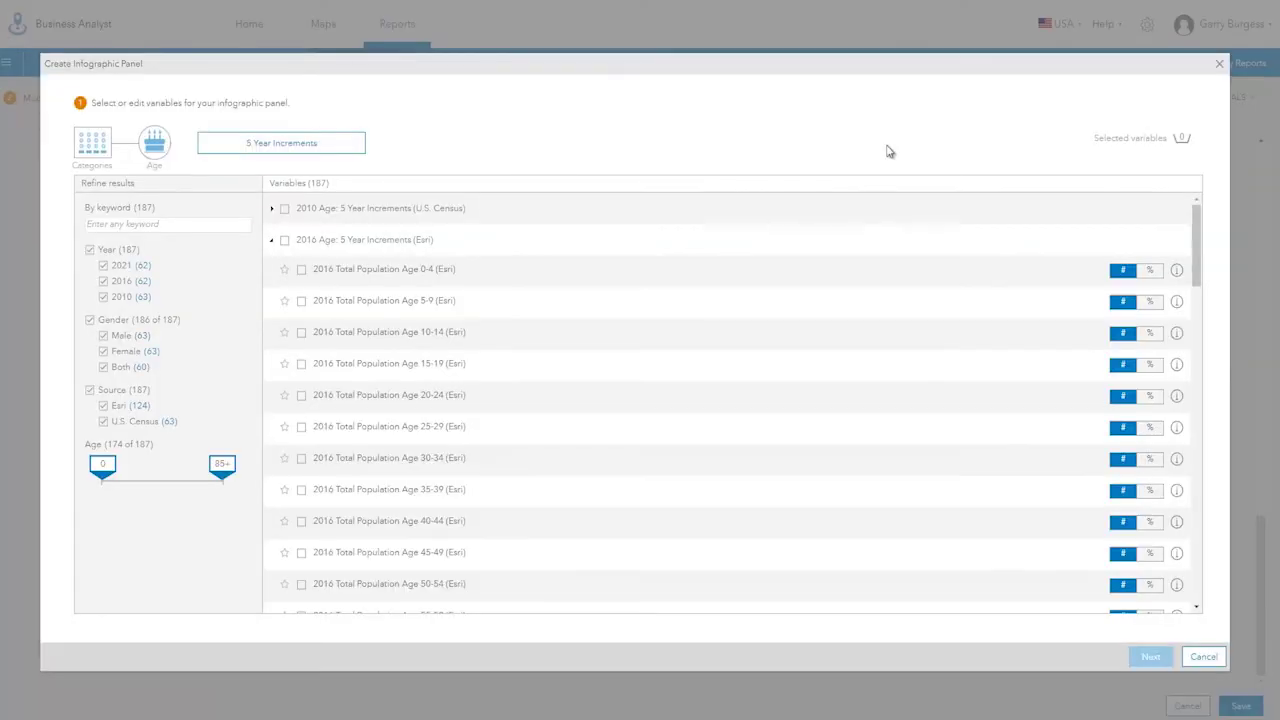
{"action": "left_click", "coordinate": [385, 311]}
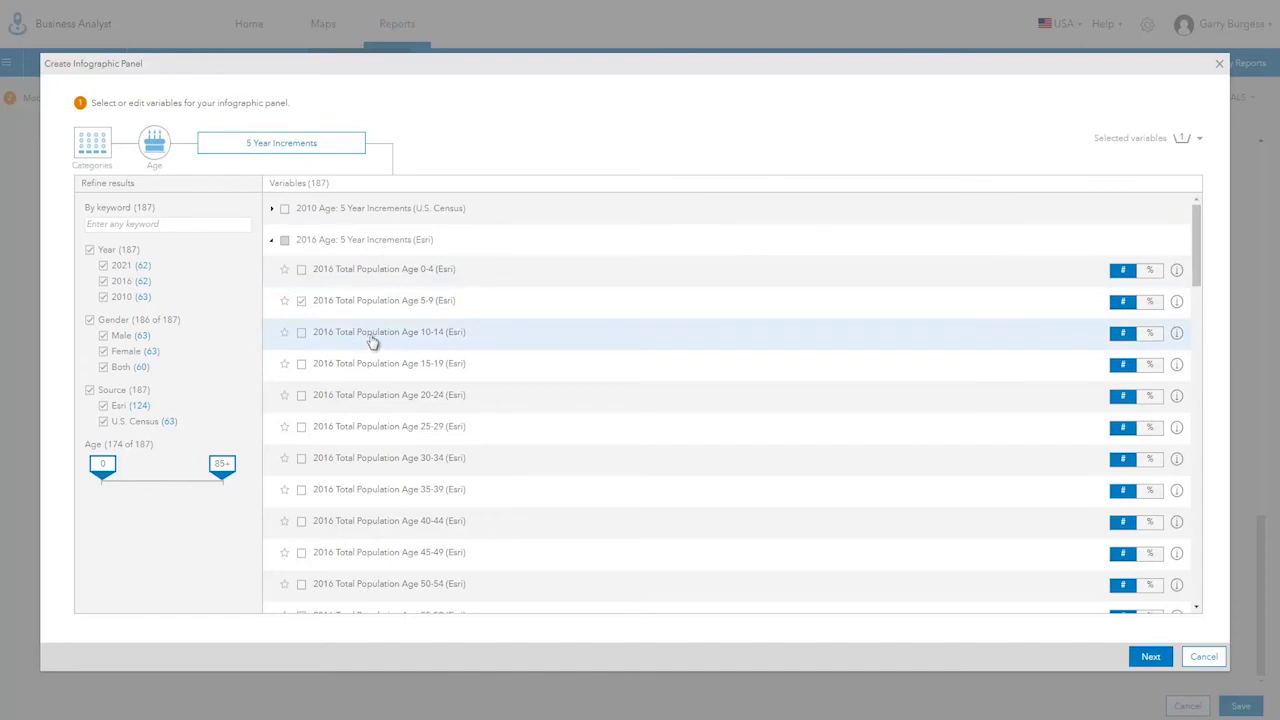
{"action": "left_click", "coordinate": [368, 332]}
{"action": "left_click", "coordinate": [364, 365]}
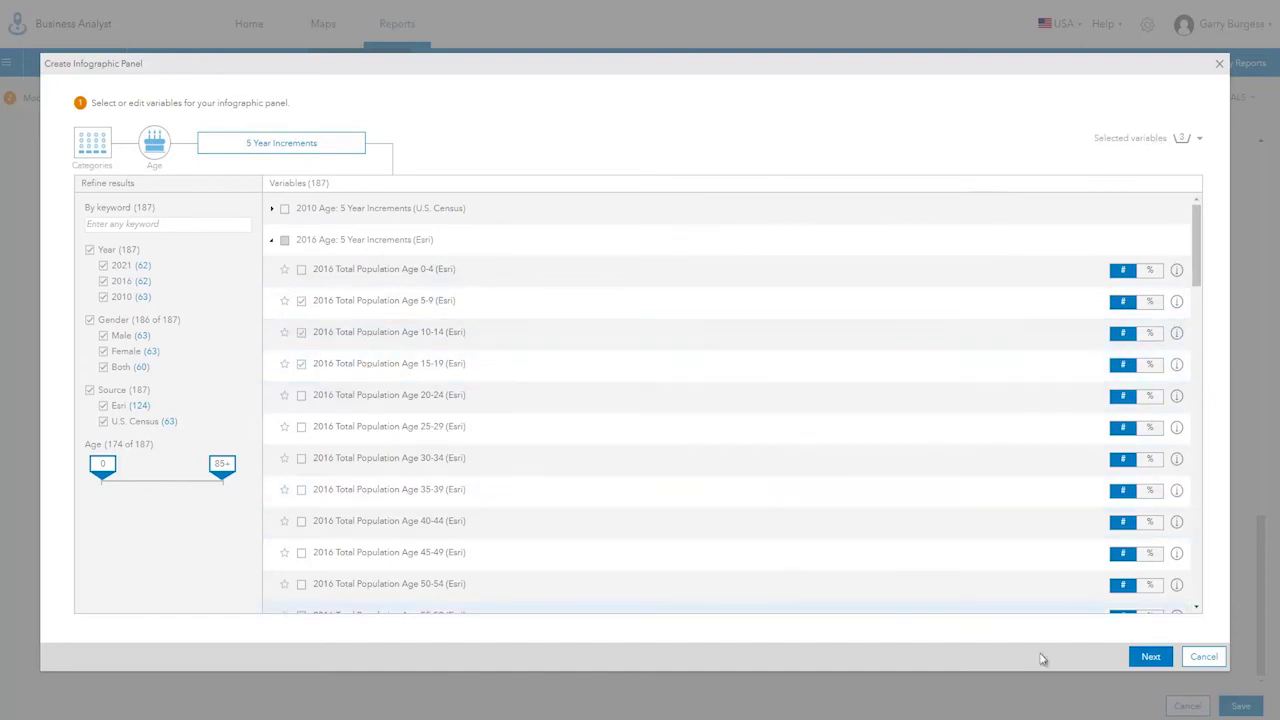
Use the rows-of-icons layout with person icons for the age rows and add the panel.
{"action": "left_click", "coordinate": [1150, 657]}
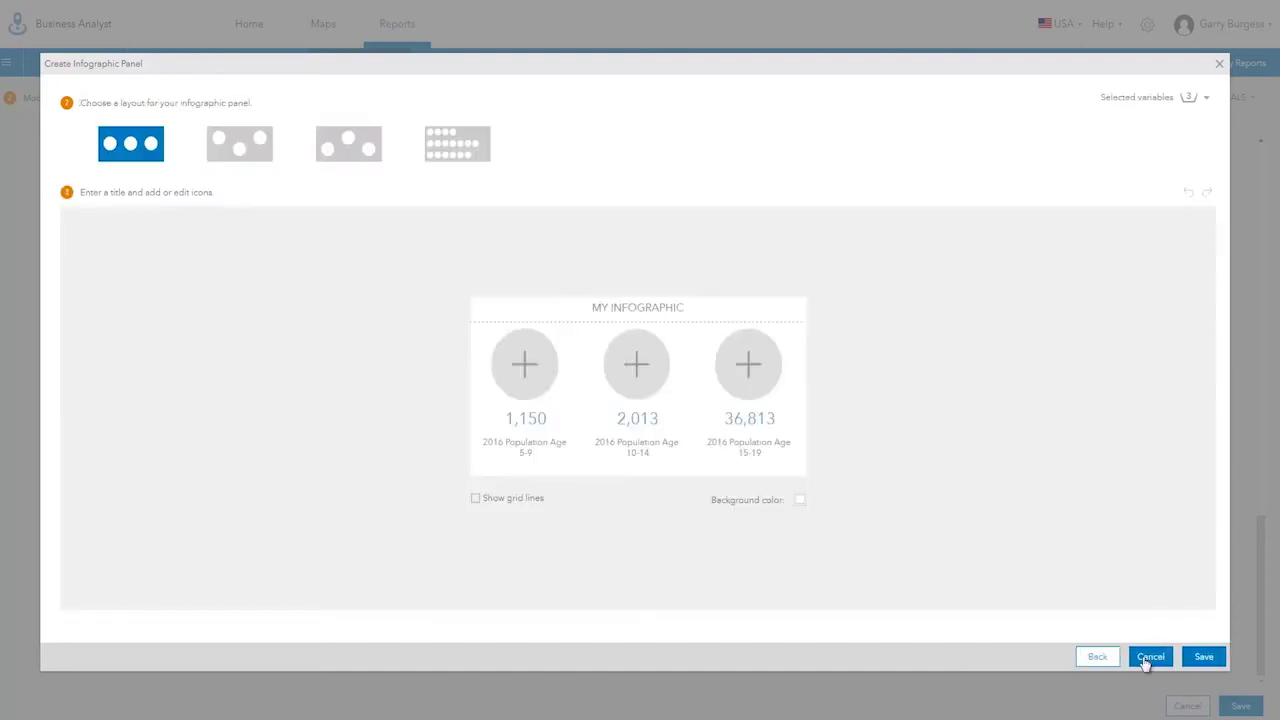
{"action": "left_click", "coordinate": [266, 159]}
{"action": "left_click", "coordinate": [350, 160]}
{"action": "left_click", "coordinate": [452, 158]}
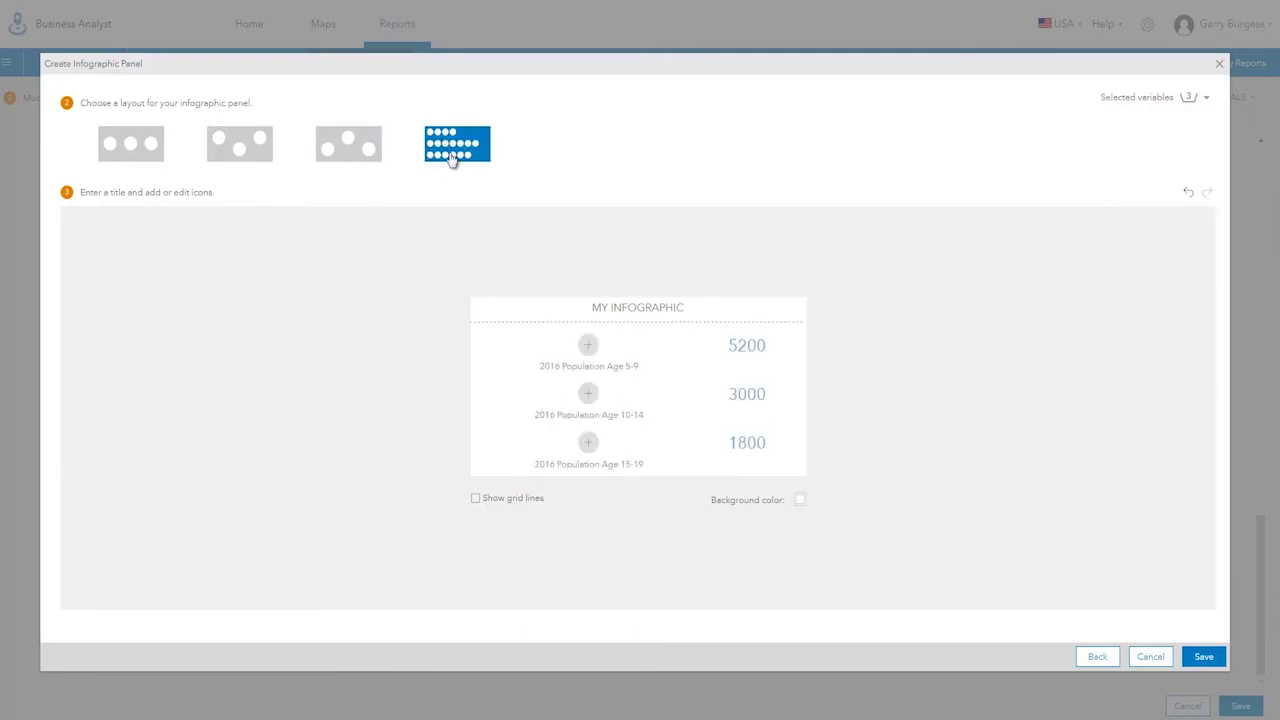
{"action": "left_click", "coordinate": [588, 346]}
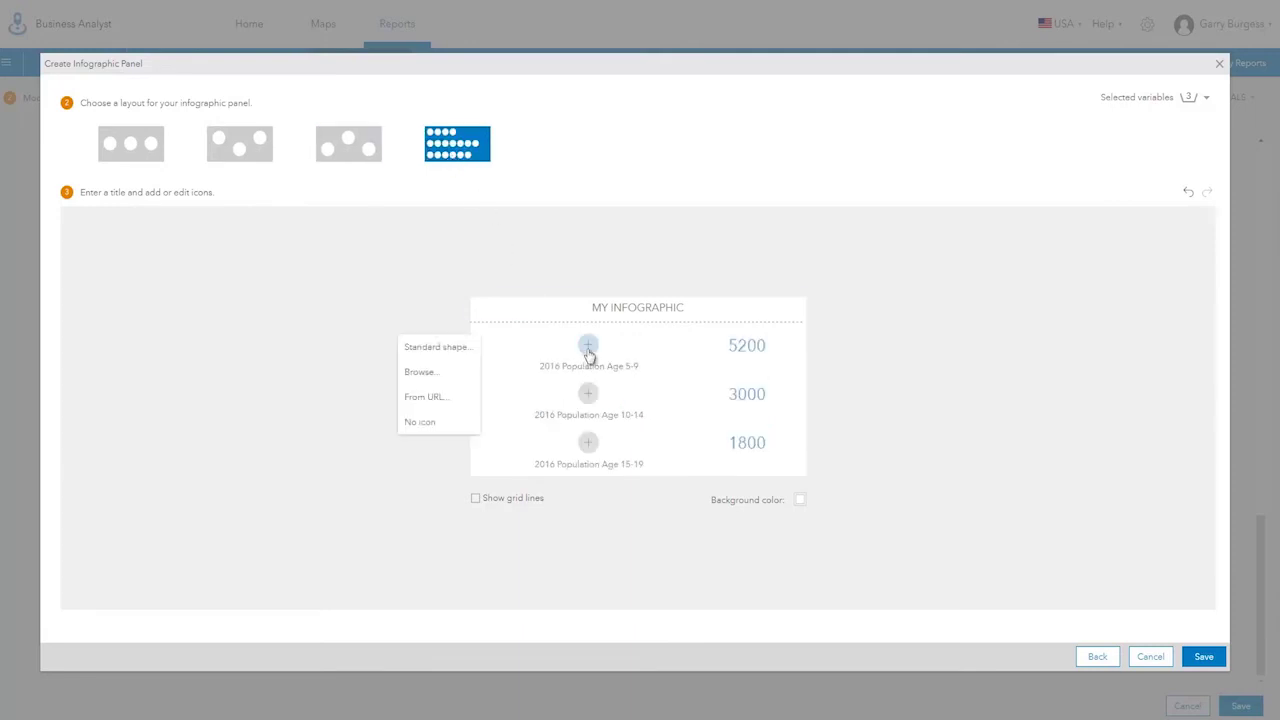
{"action": "left_click", "coordinate": [438, 347]}
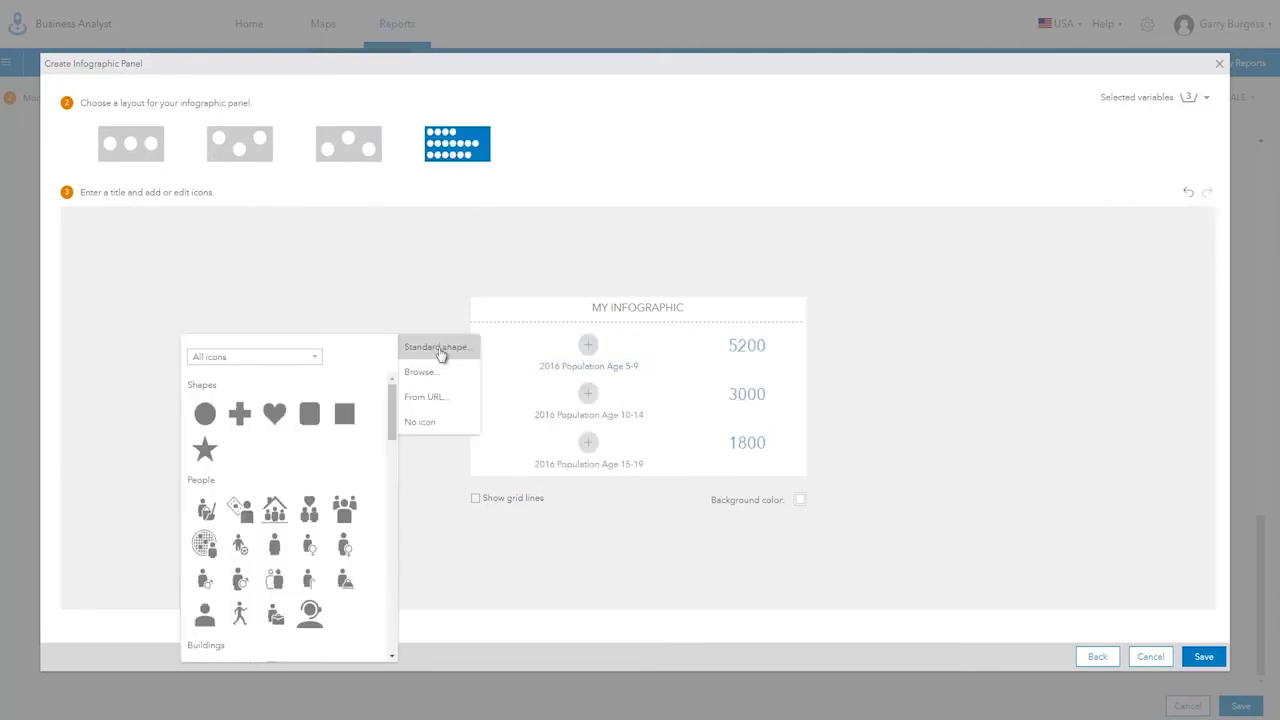
{"action": "left_click", "coordinate": [276, 582]}
{"action": "left_click", "coordinate": [588, 396]}
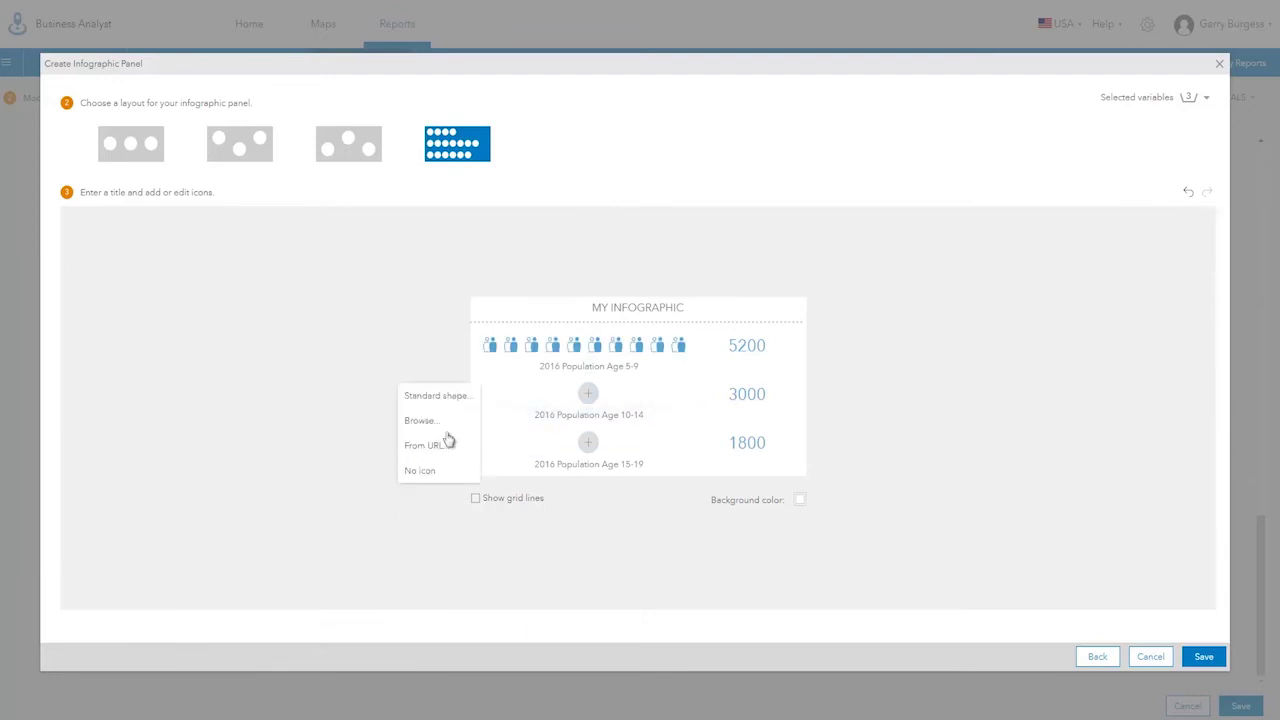
{"action": "left_click", "coordinate": [430, 398]}
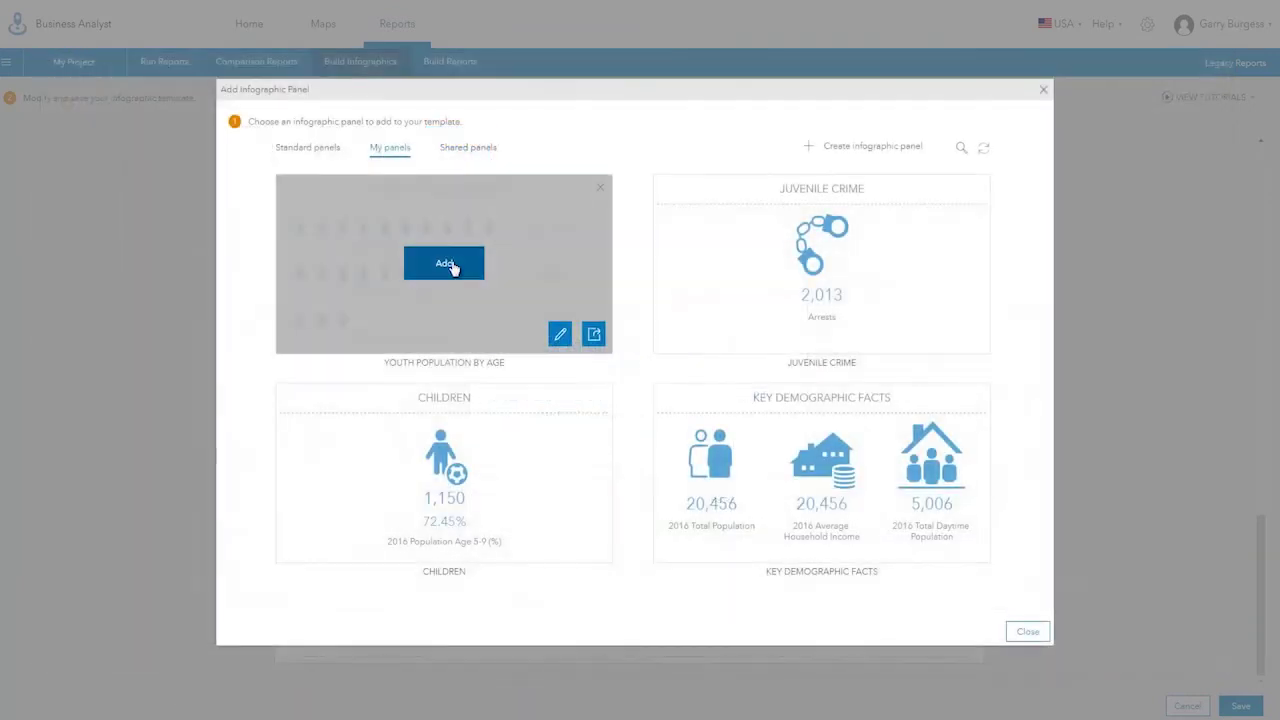
{"action": "left_click", "coordinate": [452, 267]}
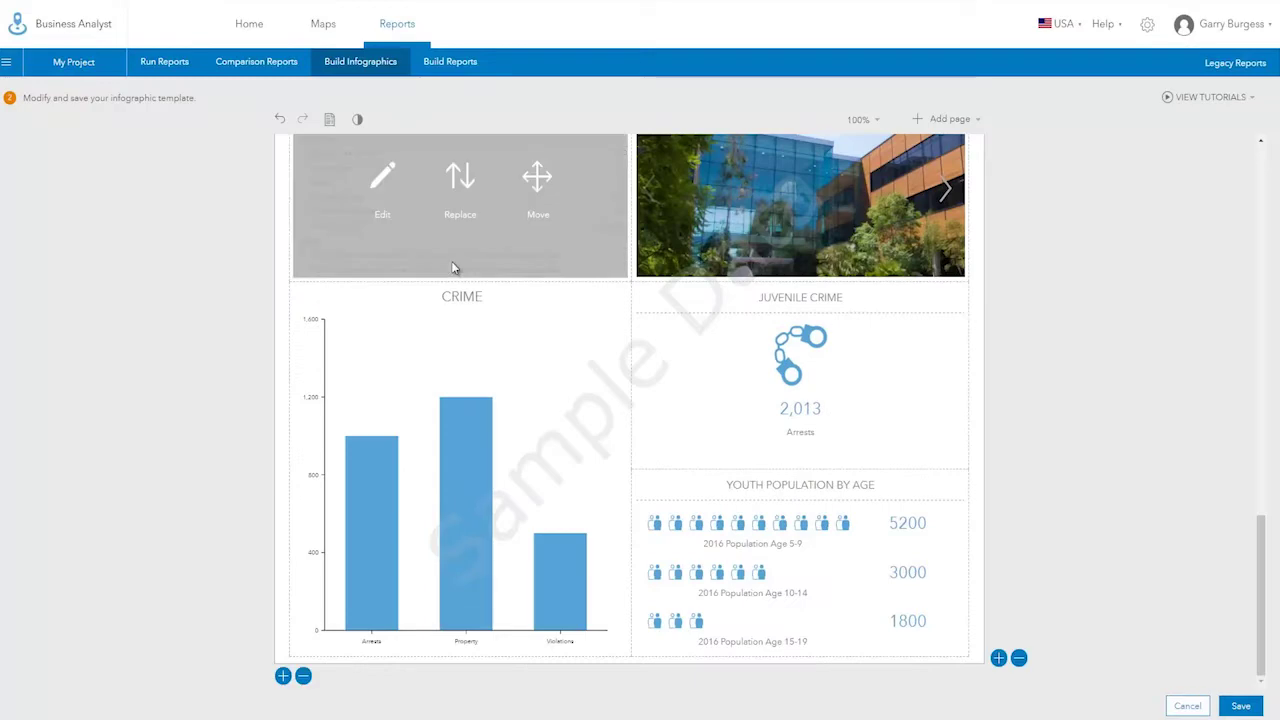
Set the template theme to blue with light blue highlighted icons.
{"action": "left_click", "coordinate": [357, 119]}
{"action": "left_click", "coordinate": [364, 256]}
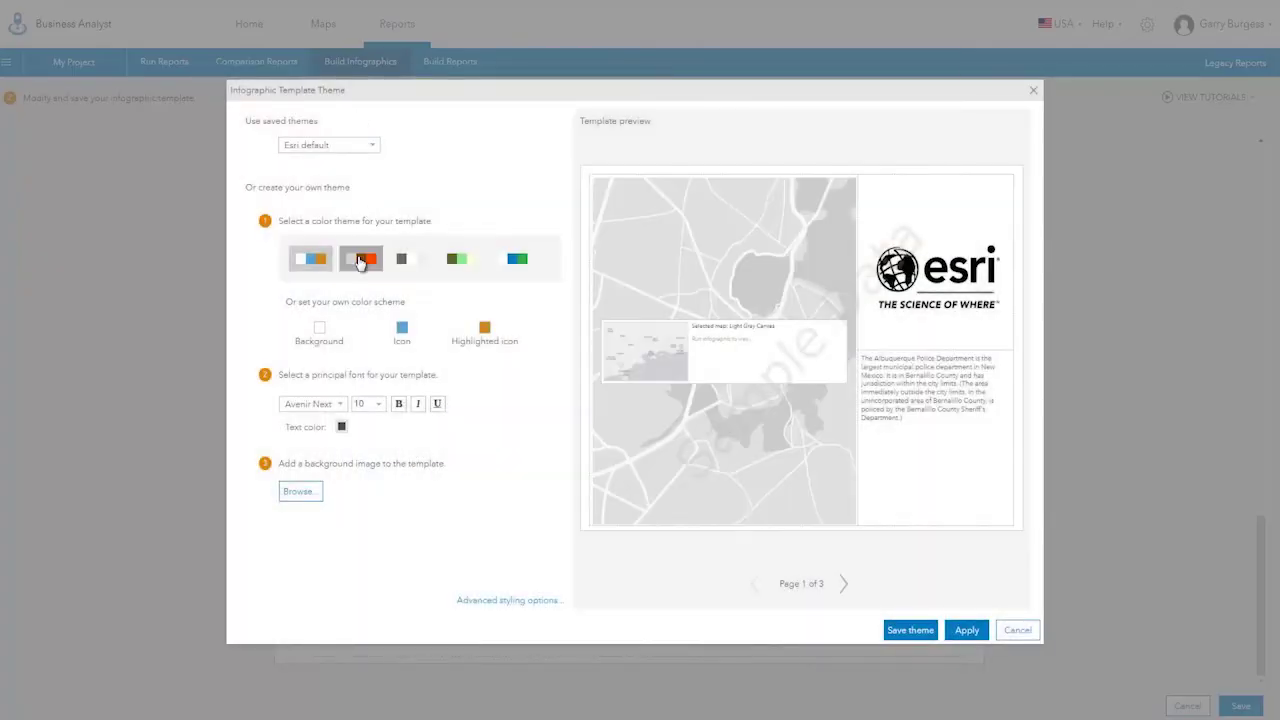
{"action": "left_click", "coordinate": [844, 584]}
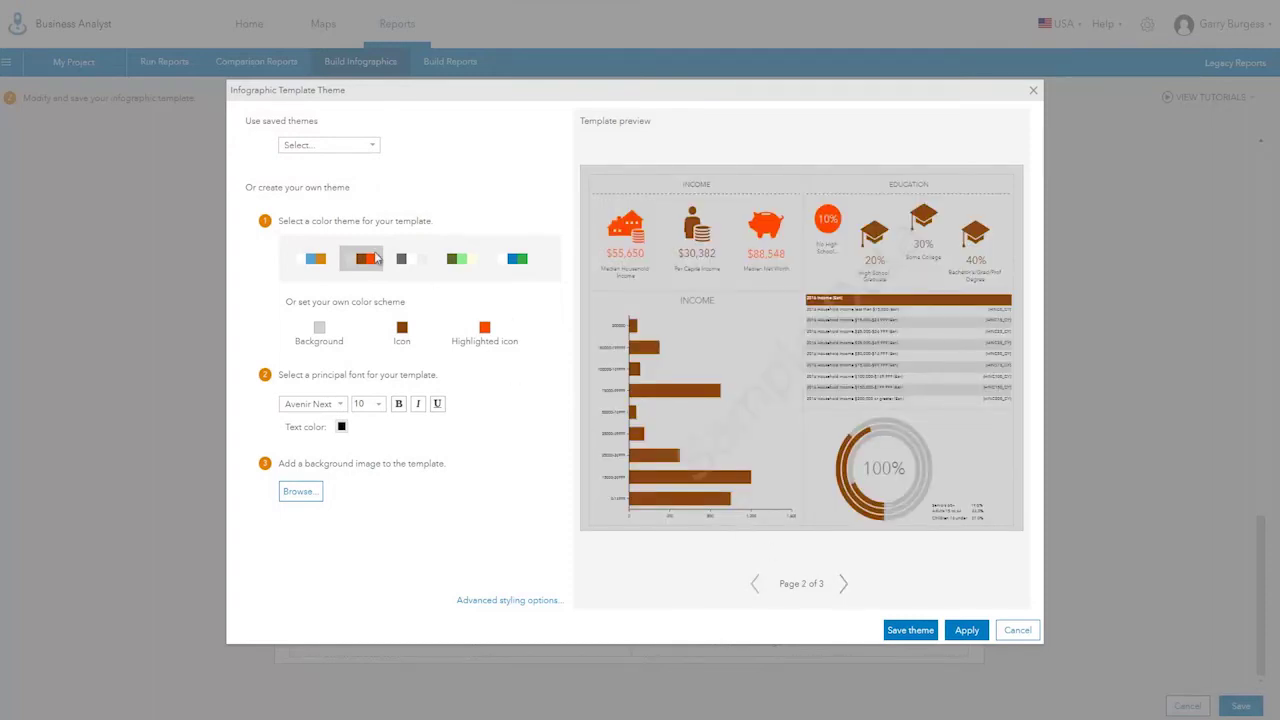
{"action": "left_click", "coordinate": [312, 259]}
{"action": "left_click", "coordinate": [484, 328]}
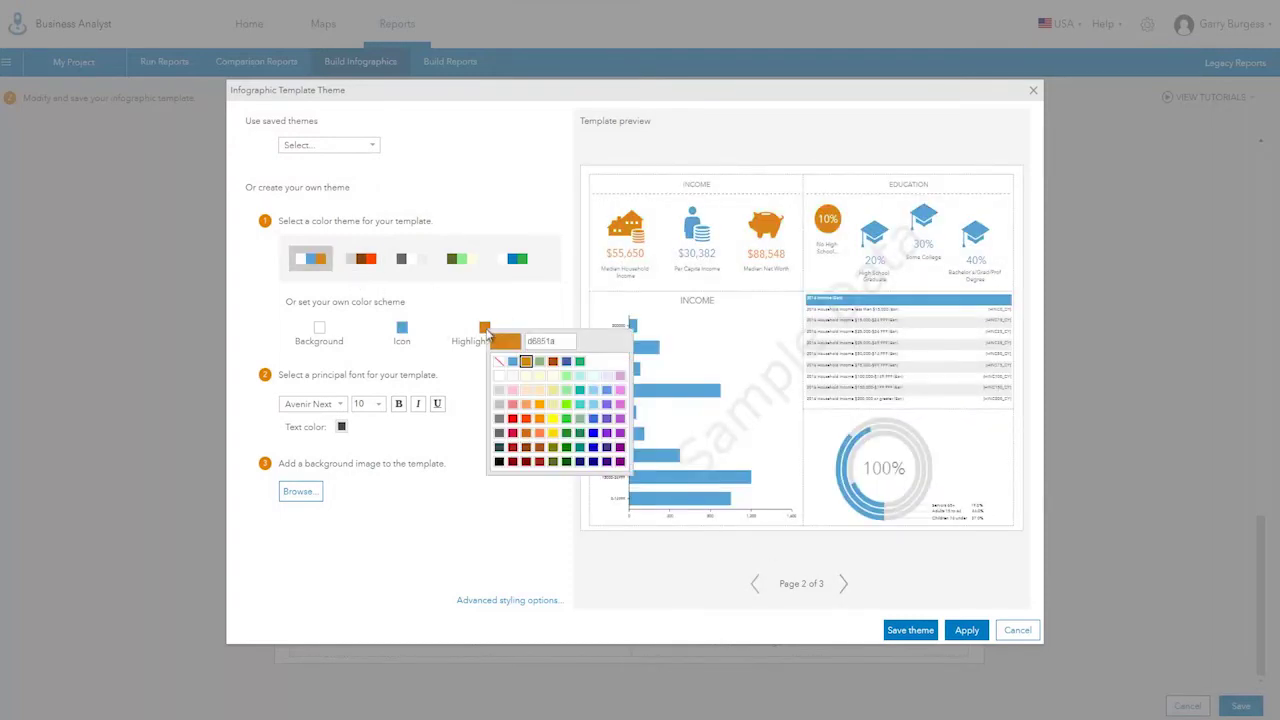
{"action": "left_click", "coordinate": [591, 390]}
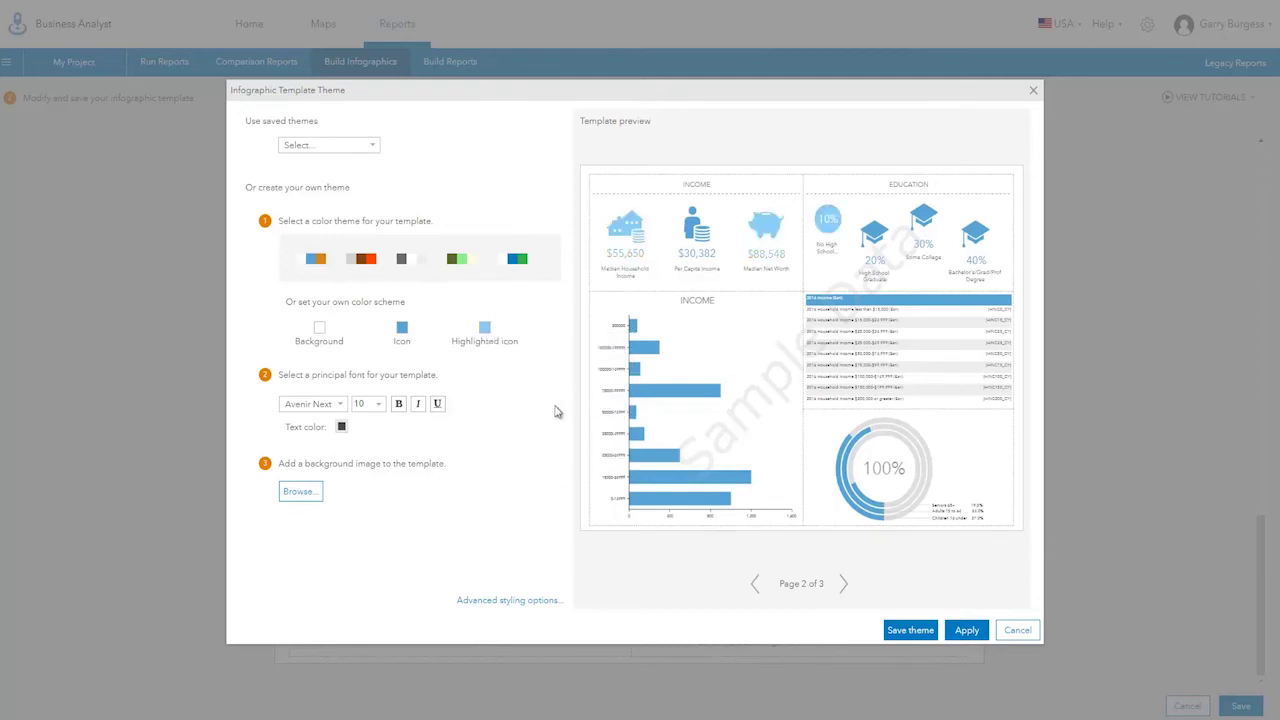
Turn off panel borders under Advanced styling and apply the theme.
{"action": "left_click", "coordinate": [498, 600]}
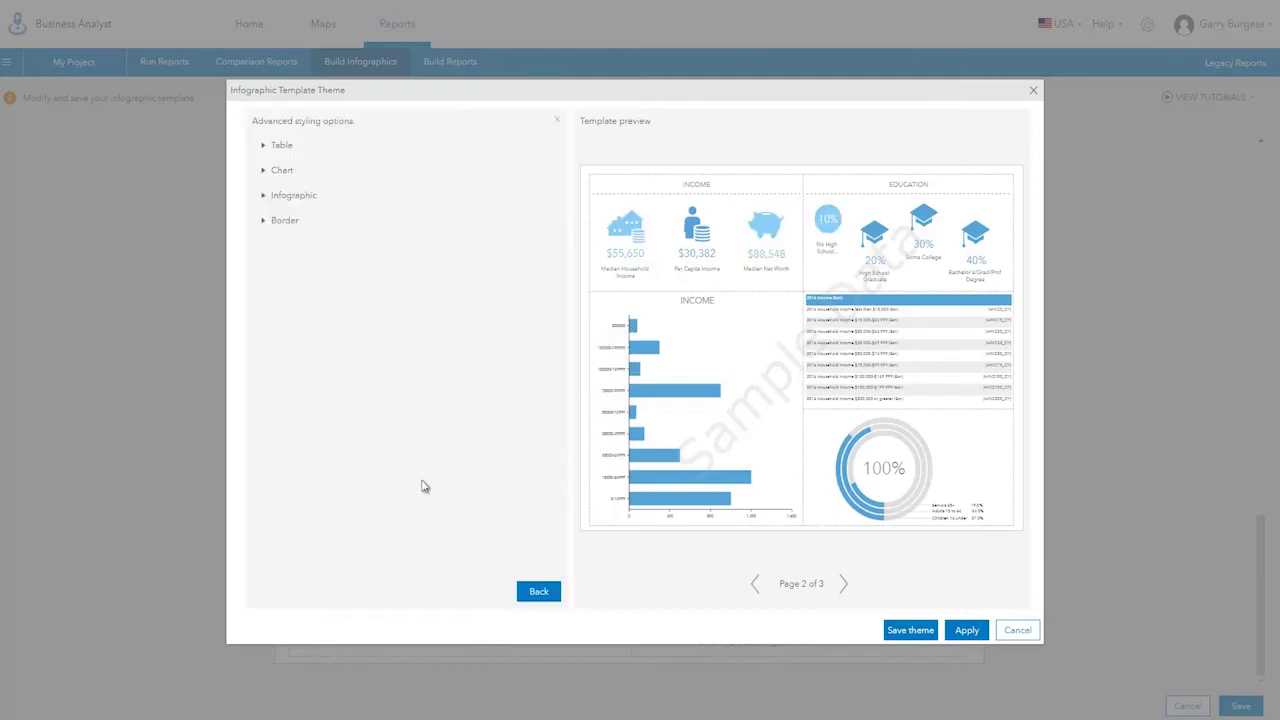
{"action": "left_click", "coordinate": [265, 224]}
{"action": "left_click", "coordinate": [278, 257]}
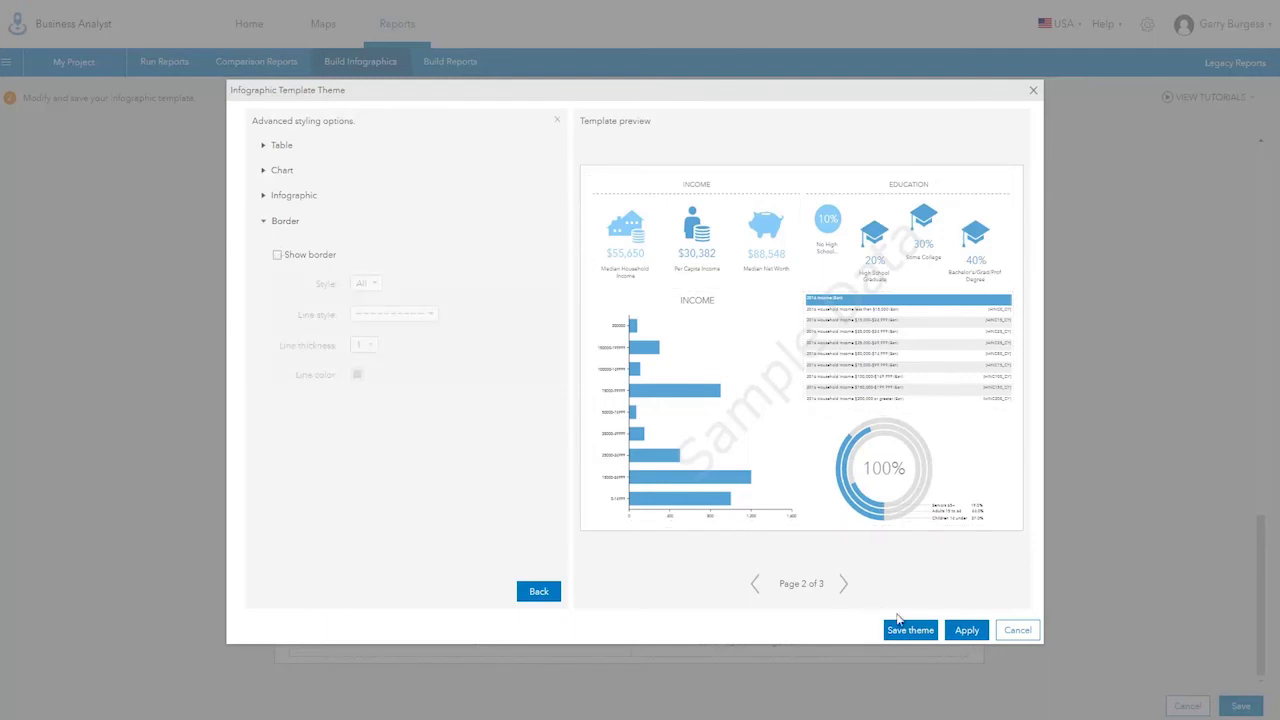
{"action": "left_click", "coordinate": [966, 632]}
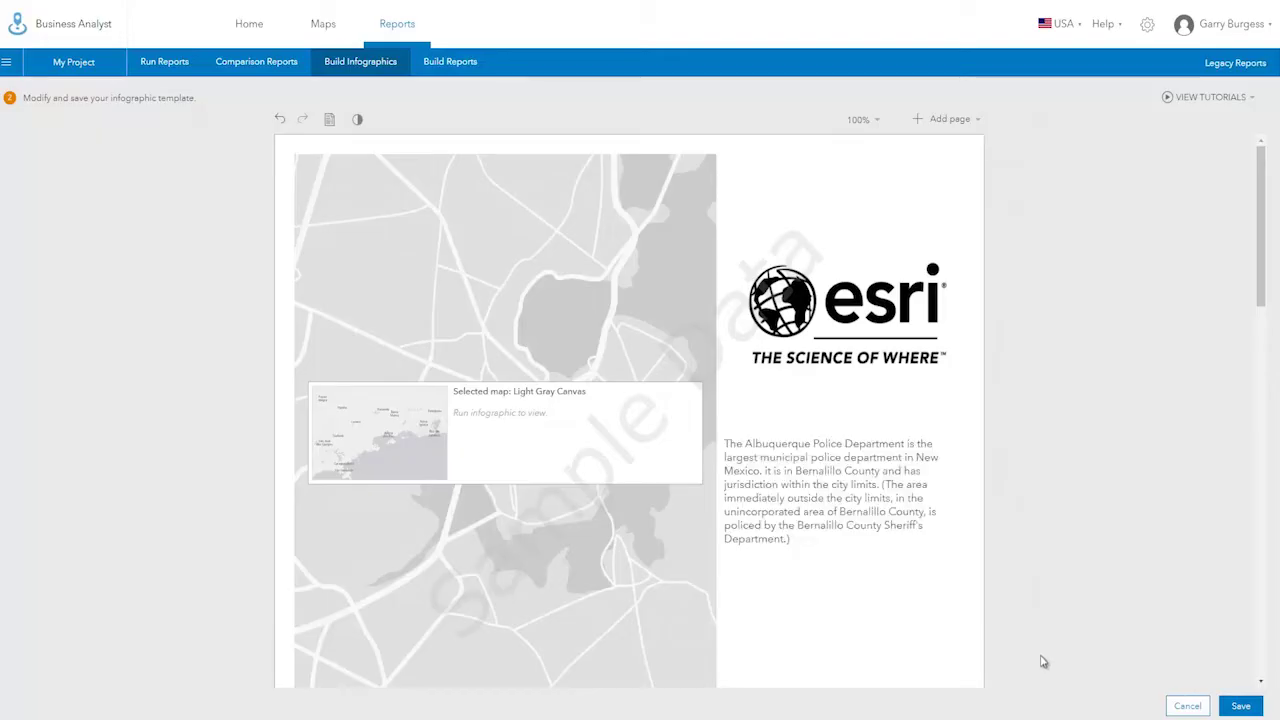
Save the infographic template under the title 'Crime Demo'.
{"action": "left_click", "coordinate": [1240, 706]}
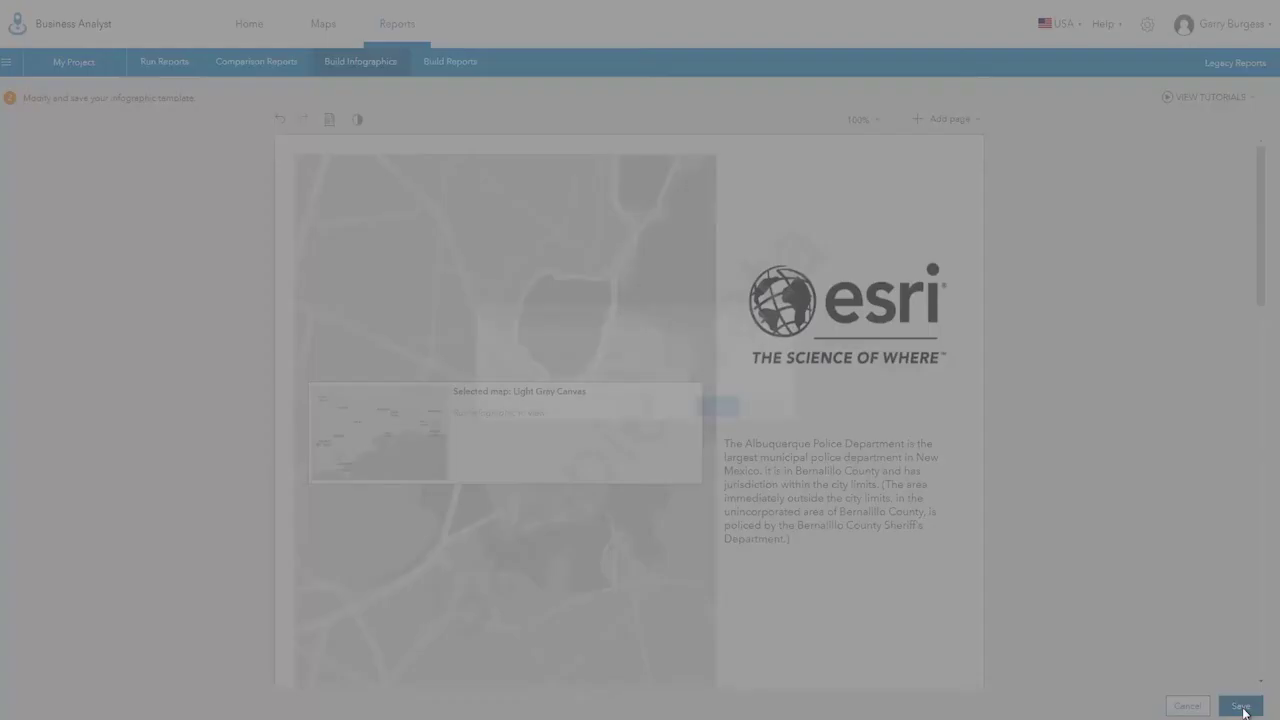
{"action": "triple_click", "coordinate": [643, 350]}
{"action": "type", "text": "Crime Demo"}
{"action": "left_click", "coordinate": [716, 406]}
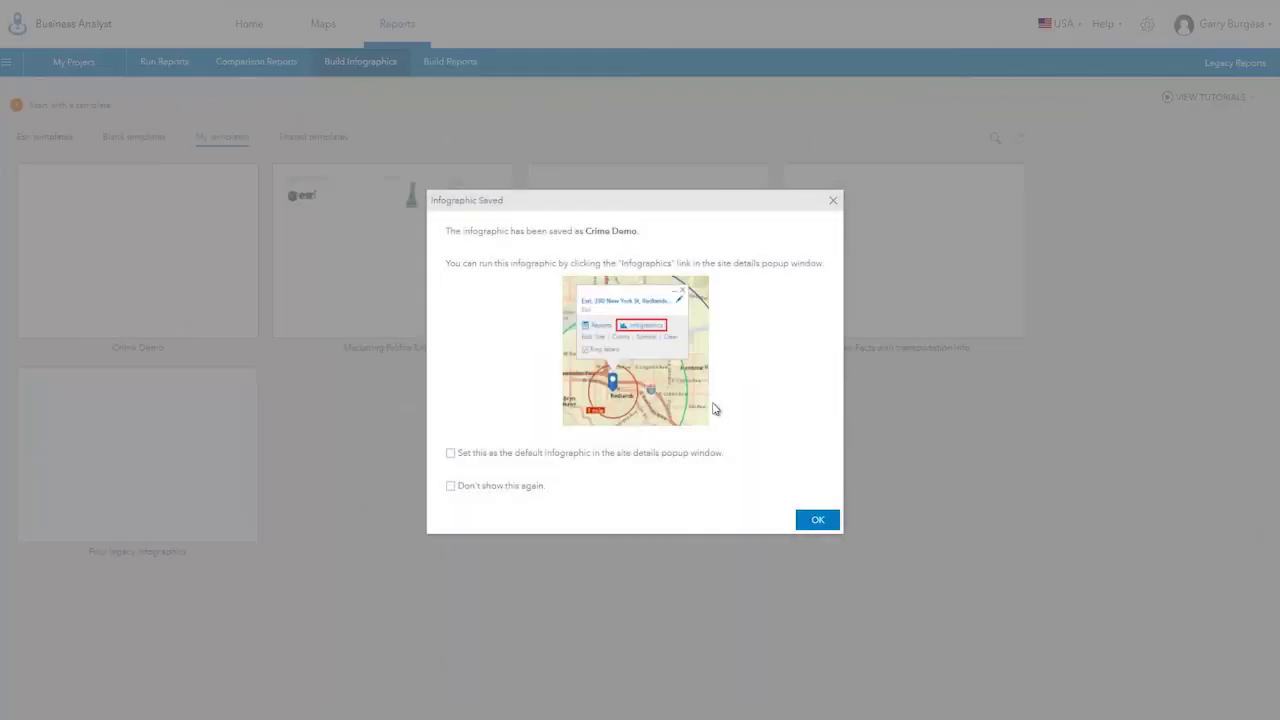
{"action": "left_click", "coordinate": [817, 520]}
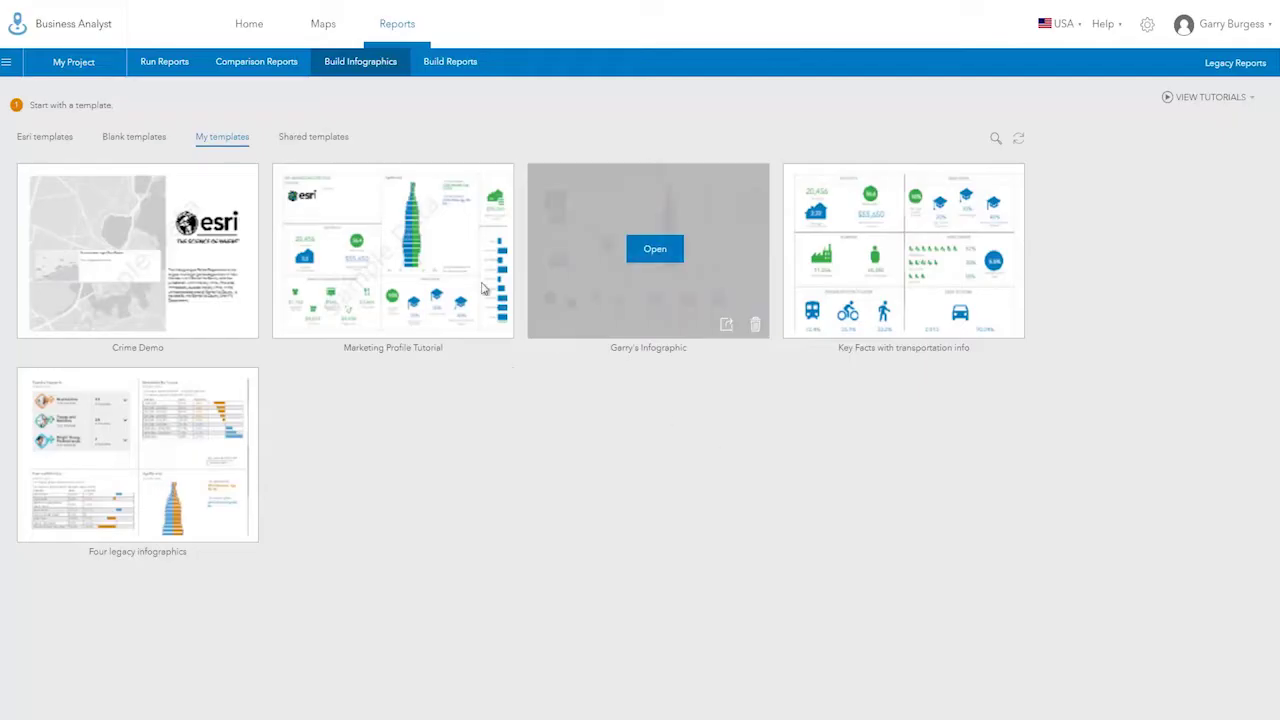
Run the Crime Demo infographic for the site from the map and zoom its map in.
{"action": "left_click", "coordinate": [327, 32]}
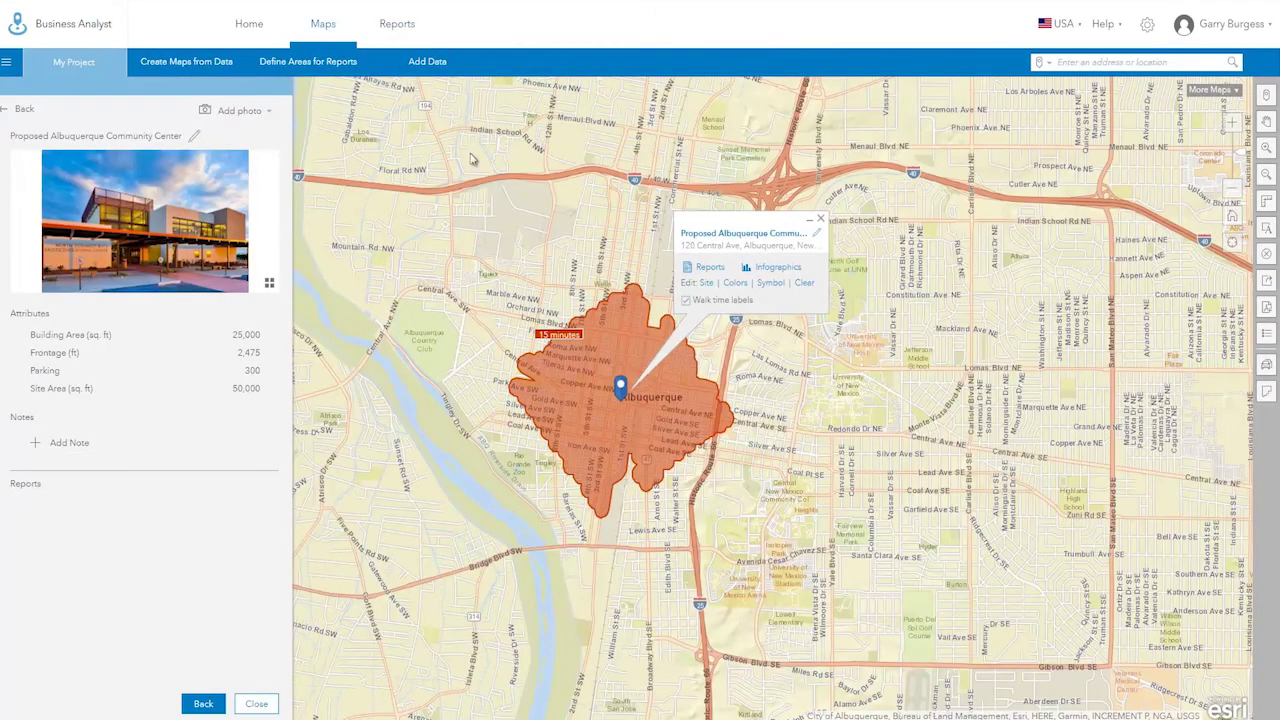
{"action": "left_click", "coordinate": [777, 270]}
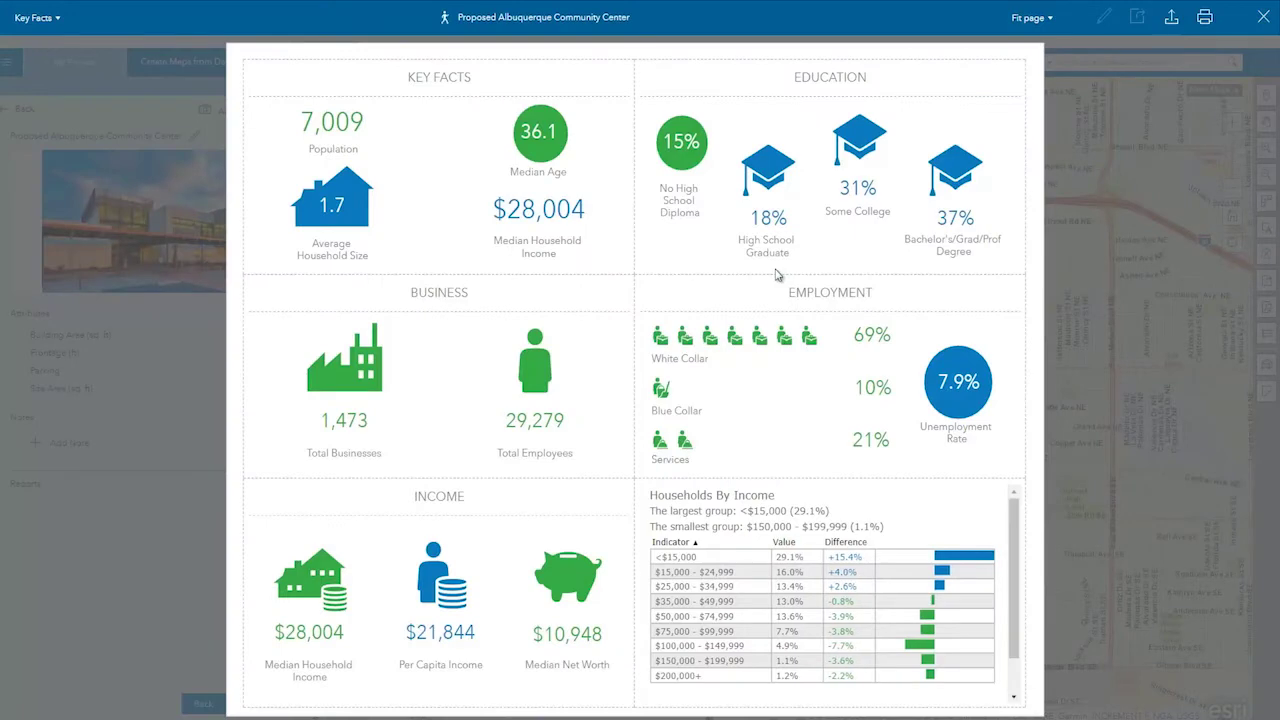
{"action": "left_click", "coordinate": [59, 19]}
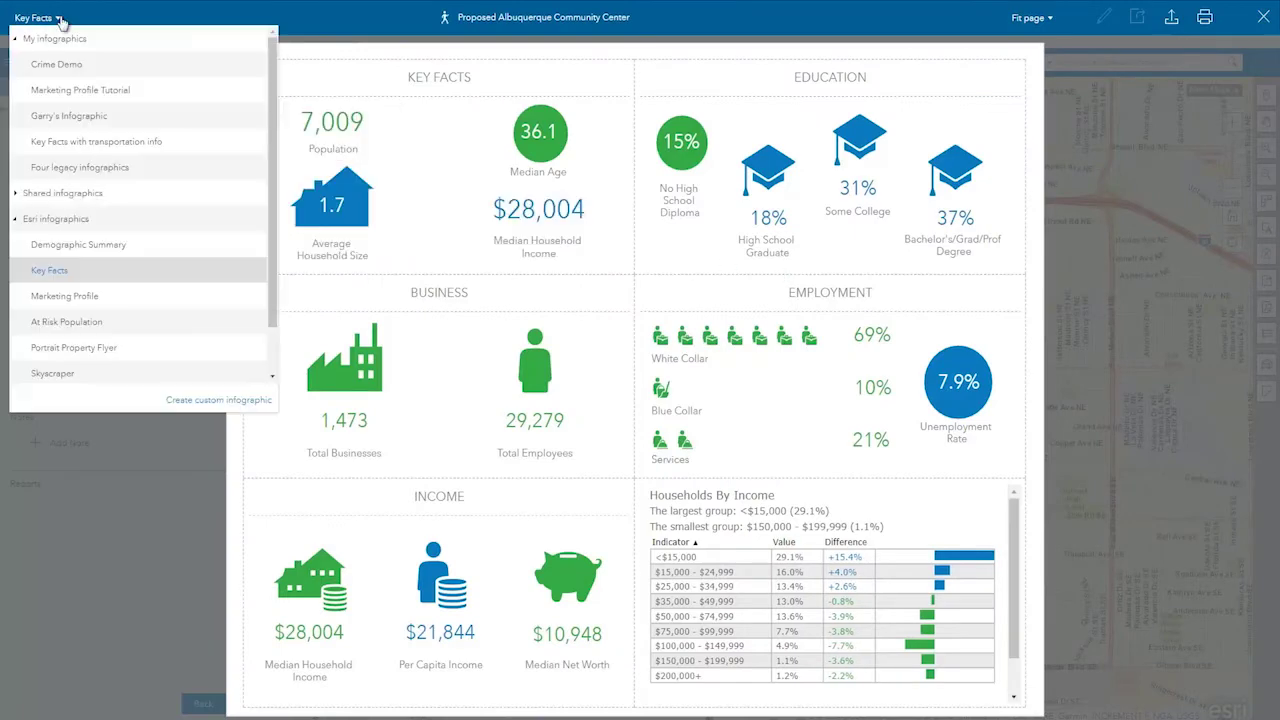
{"action": "left_click", "coordinate": [56, 64]}
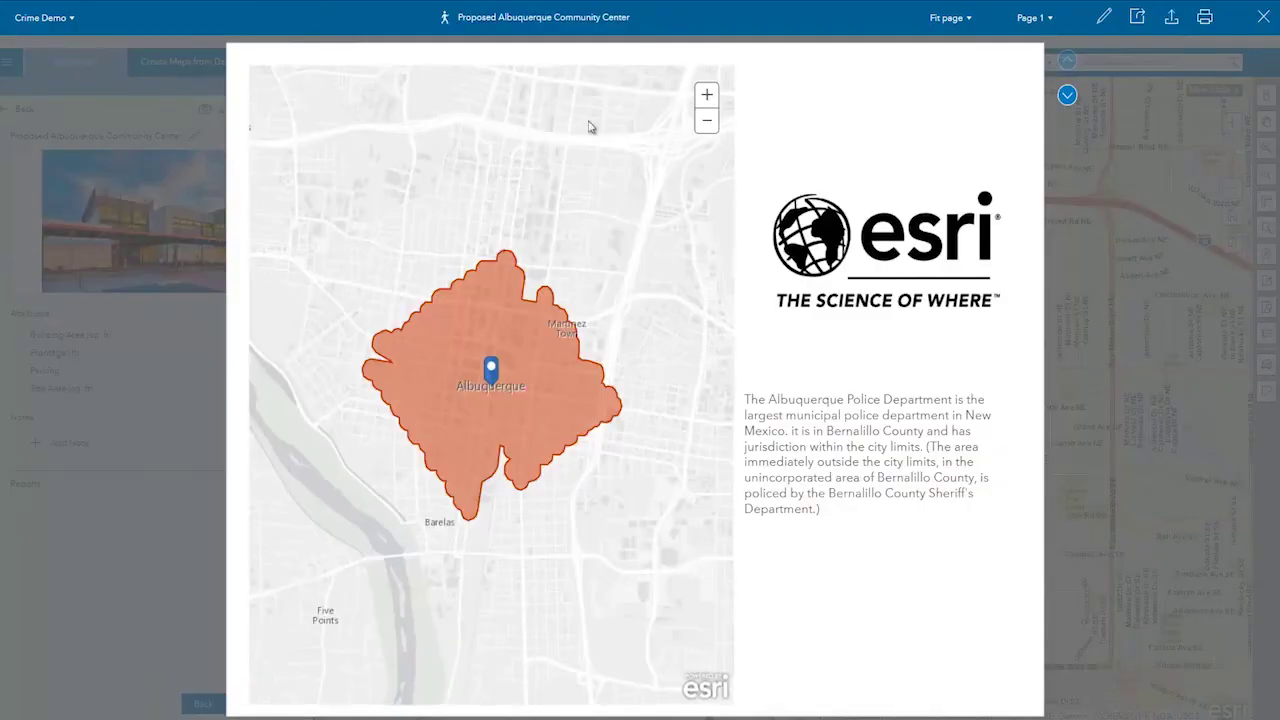
{"action": "left_click", "coordinate": [706, 94]}
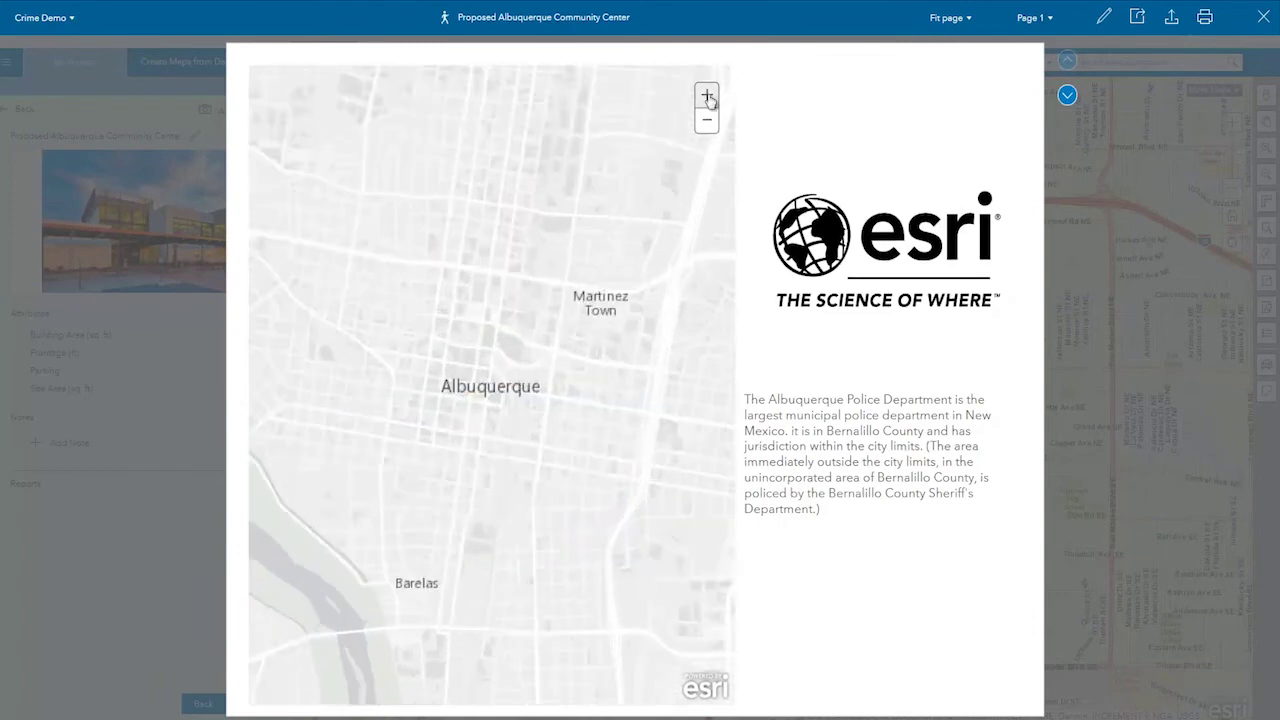
Re-sort the page 2 income chart, then view page 3's next site photo.
{"action": "left_click", "coordinate": [1068, 97]}
{"action": "left_click", "coordinate": [623, 291]}
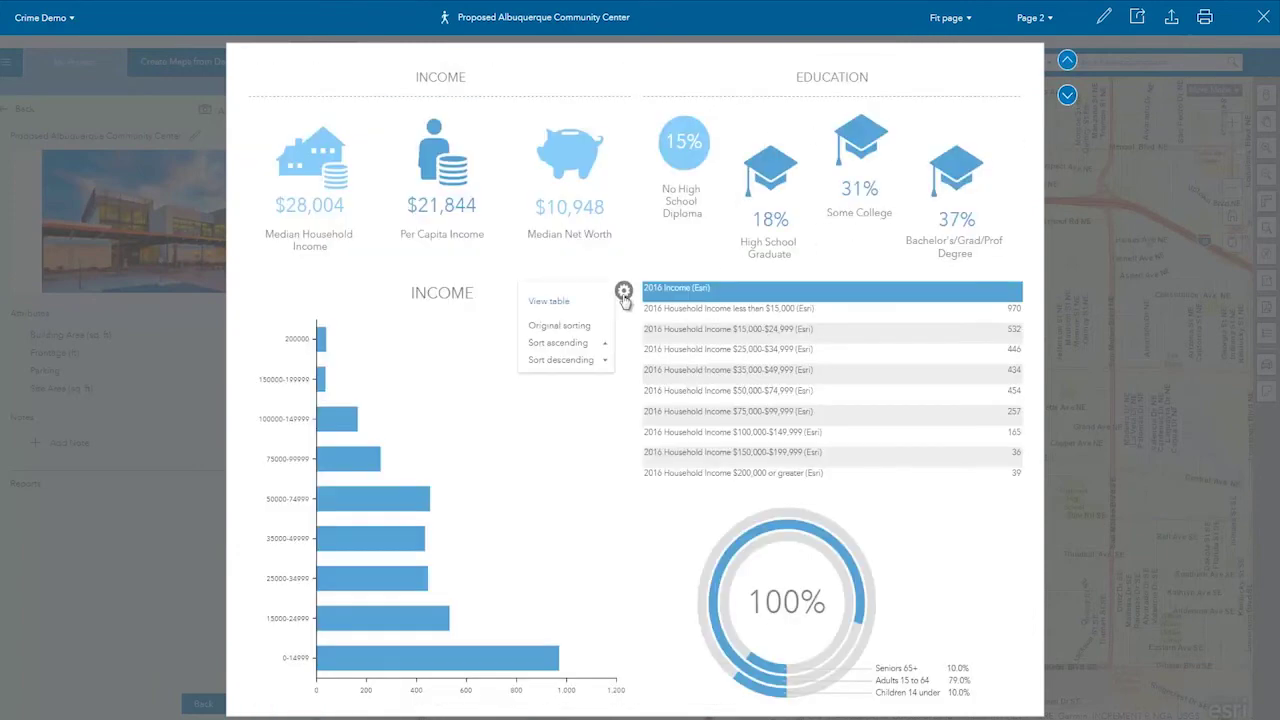
{"action": "left_click", "coordinate": [583, 344]}
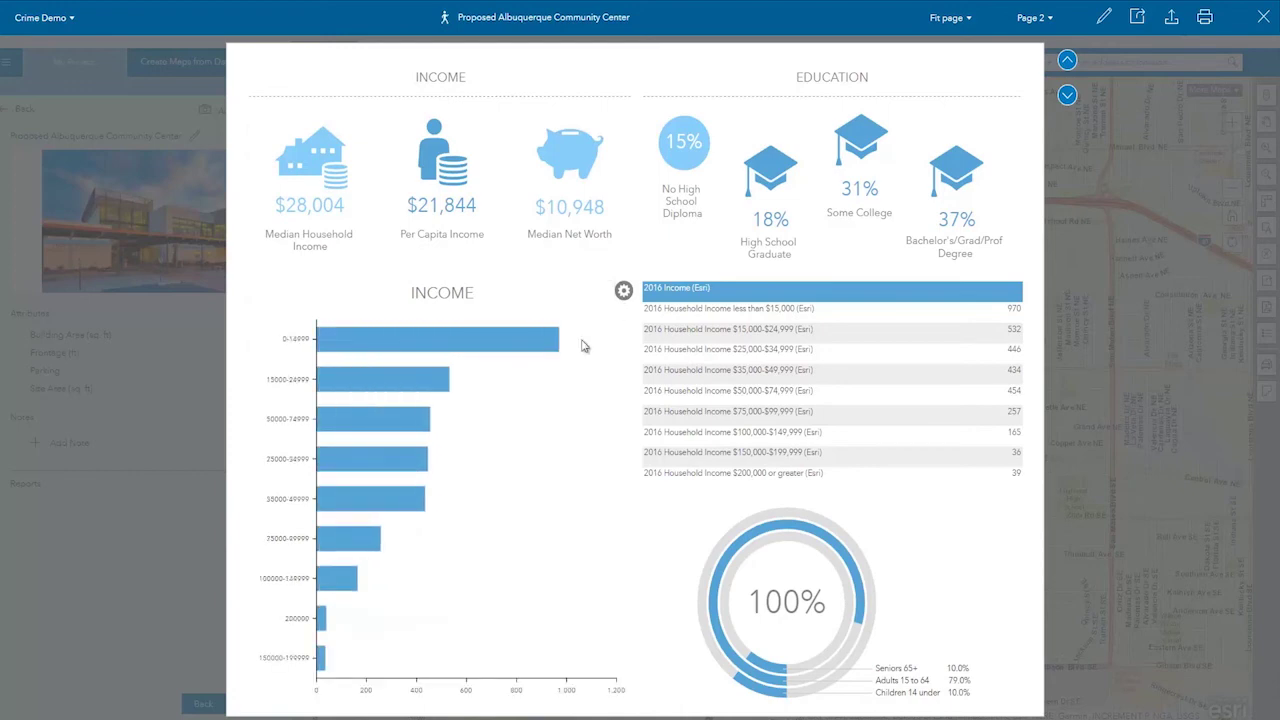
{"action": "left_click", "coordinate": [1067, 97]}
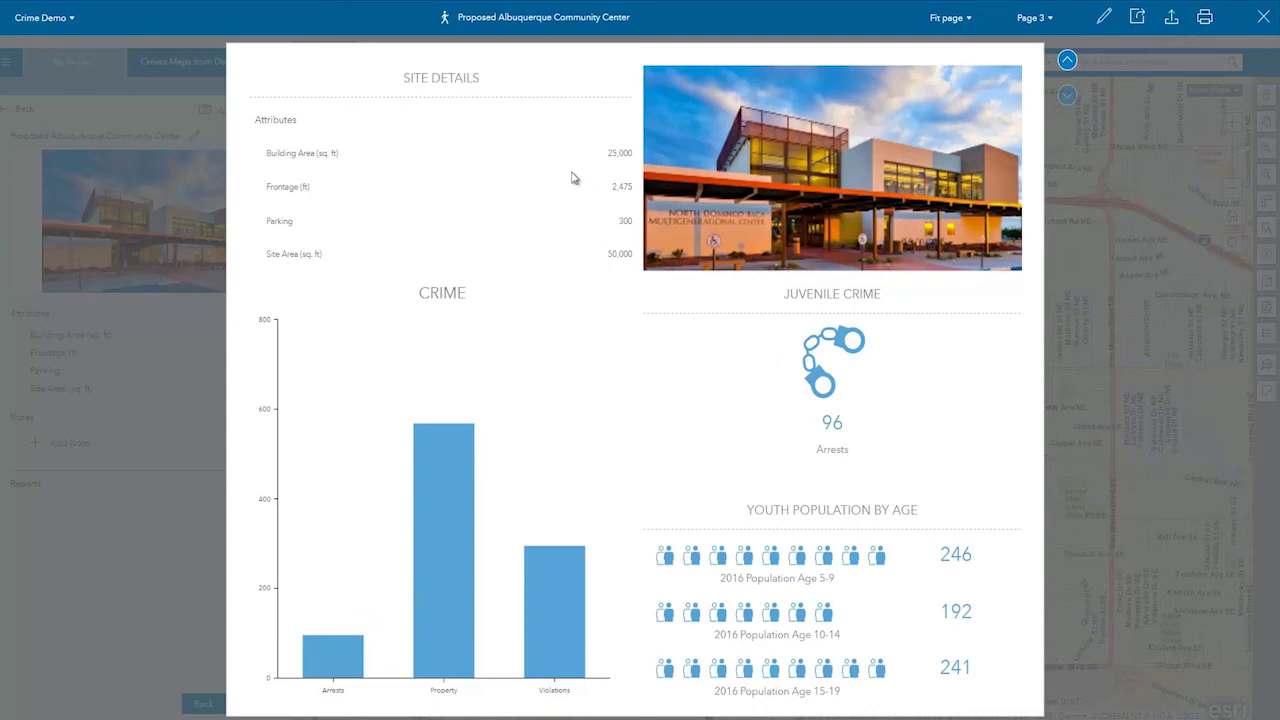
{"action": "left_click", "coordinate": [1000, 175]}
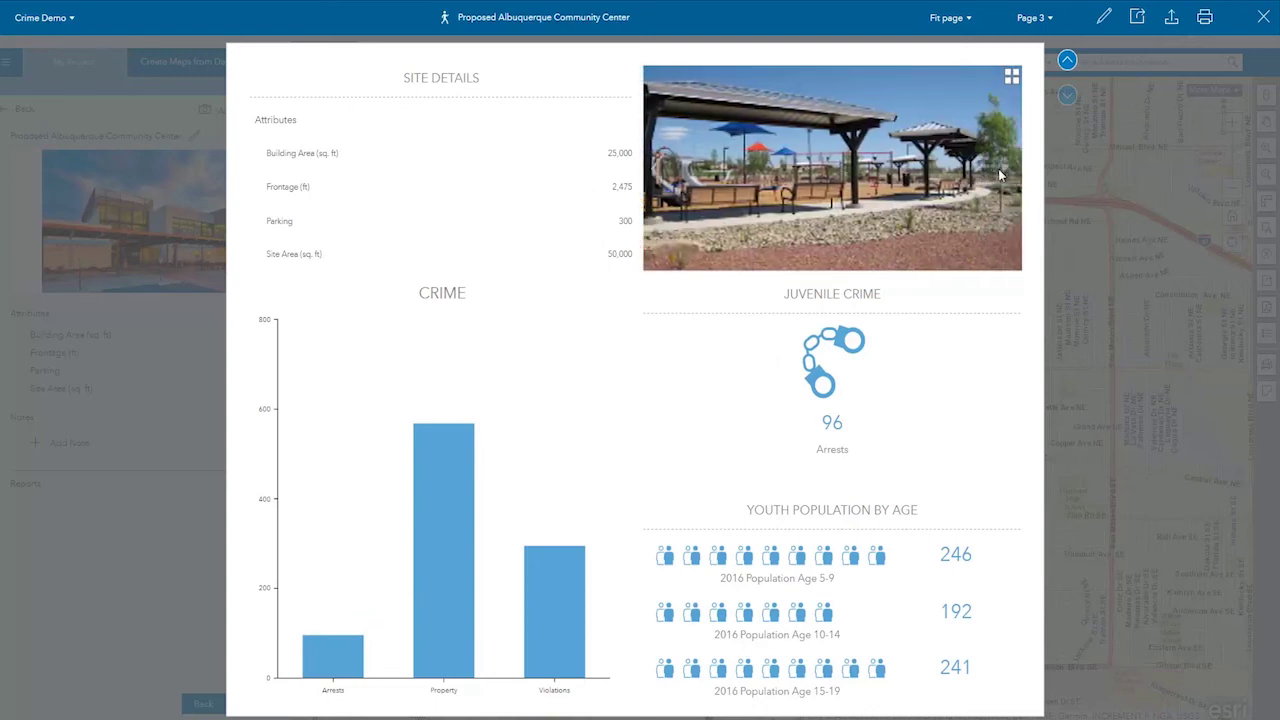
{"action": "mouse_move", "coordinate": [443, 453]}
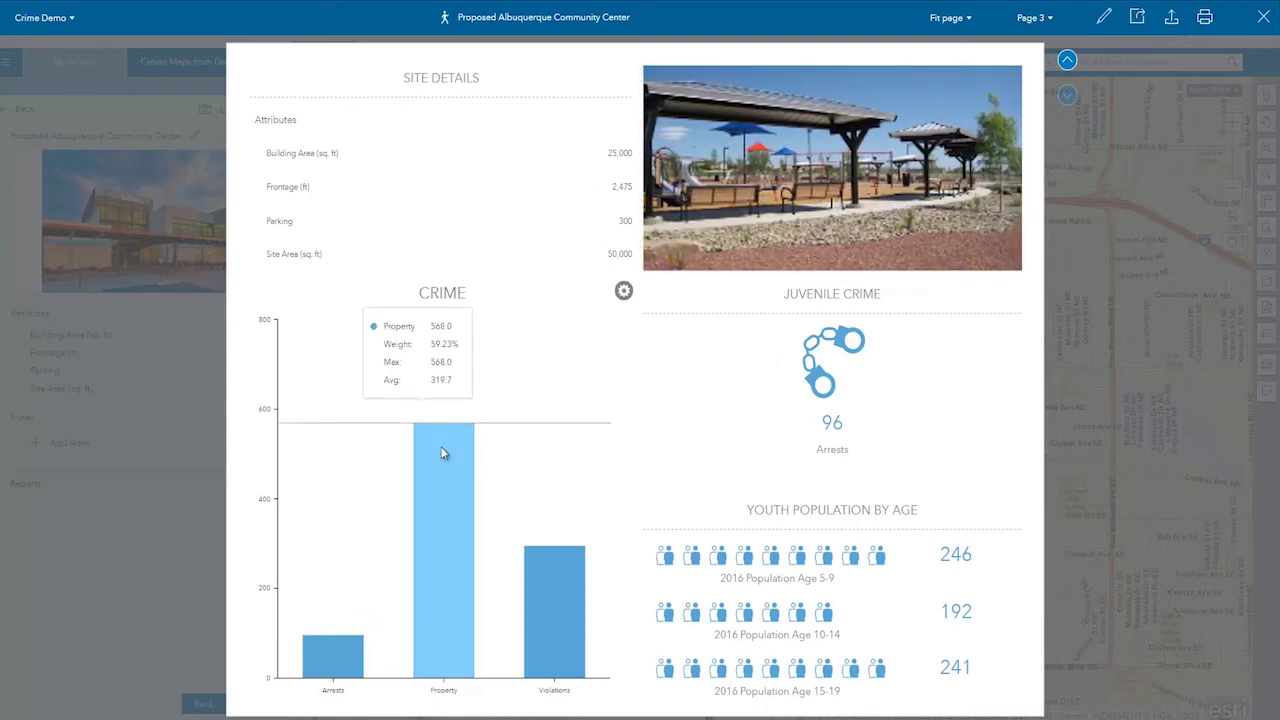
Export the infographic as Dynamic HTML and page through its three pages.
{"action": "left_click", "coordinate": [1171, 20]}
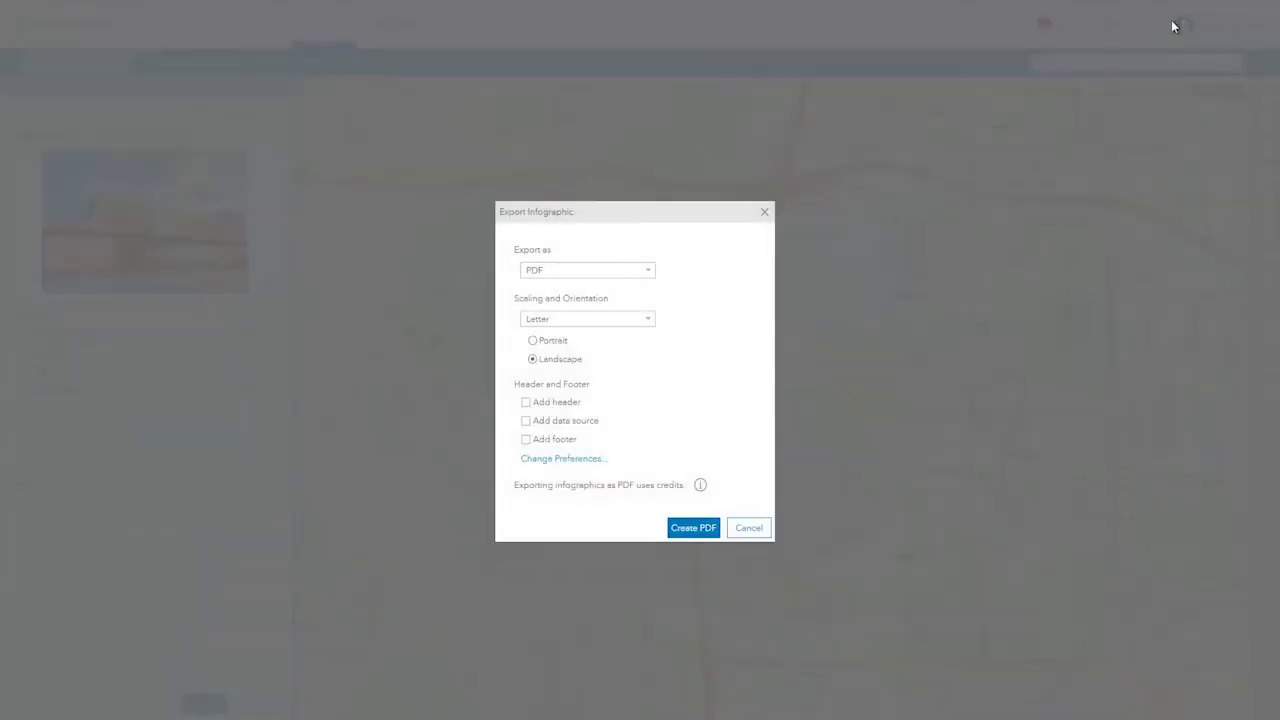
{"action": "left_click", "coordinate": [650, 271]}
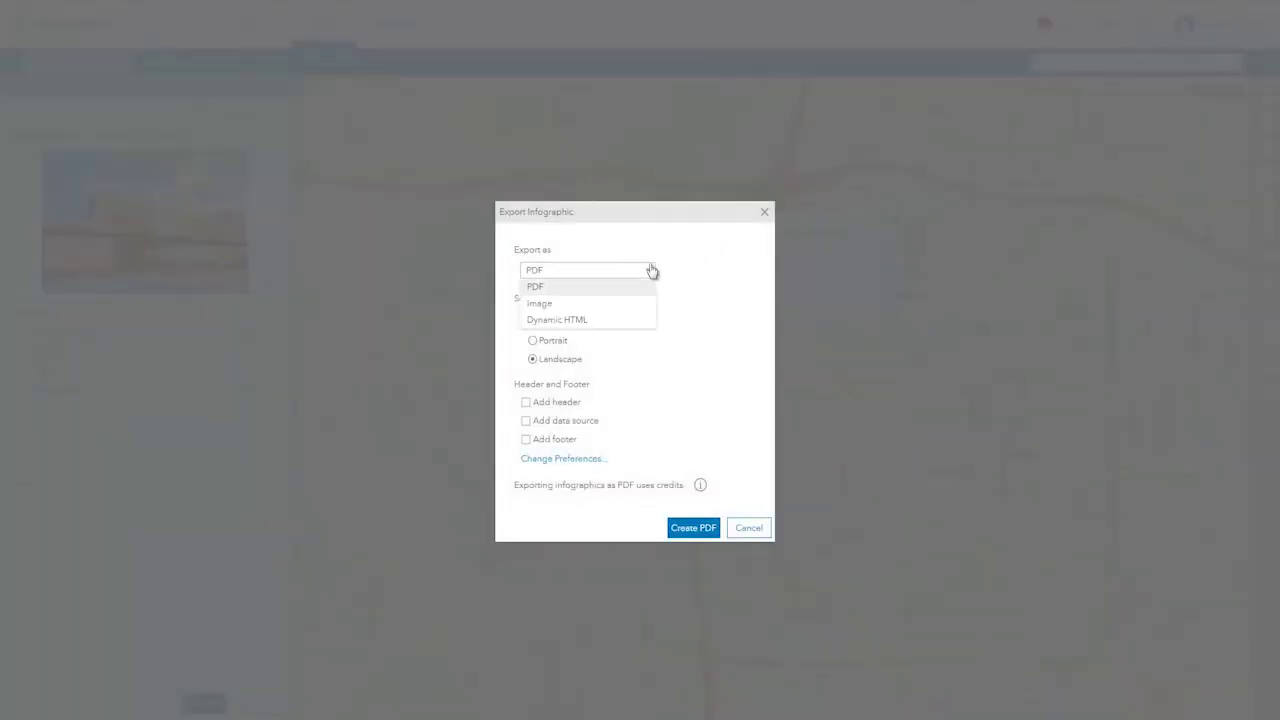
{"action": "left_click", "coordinate": [600, 320]}
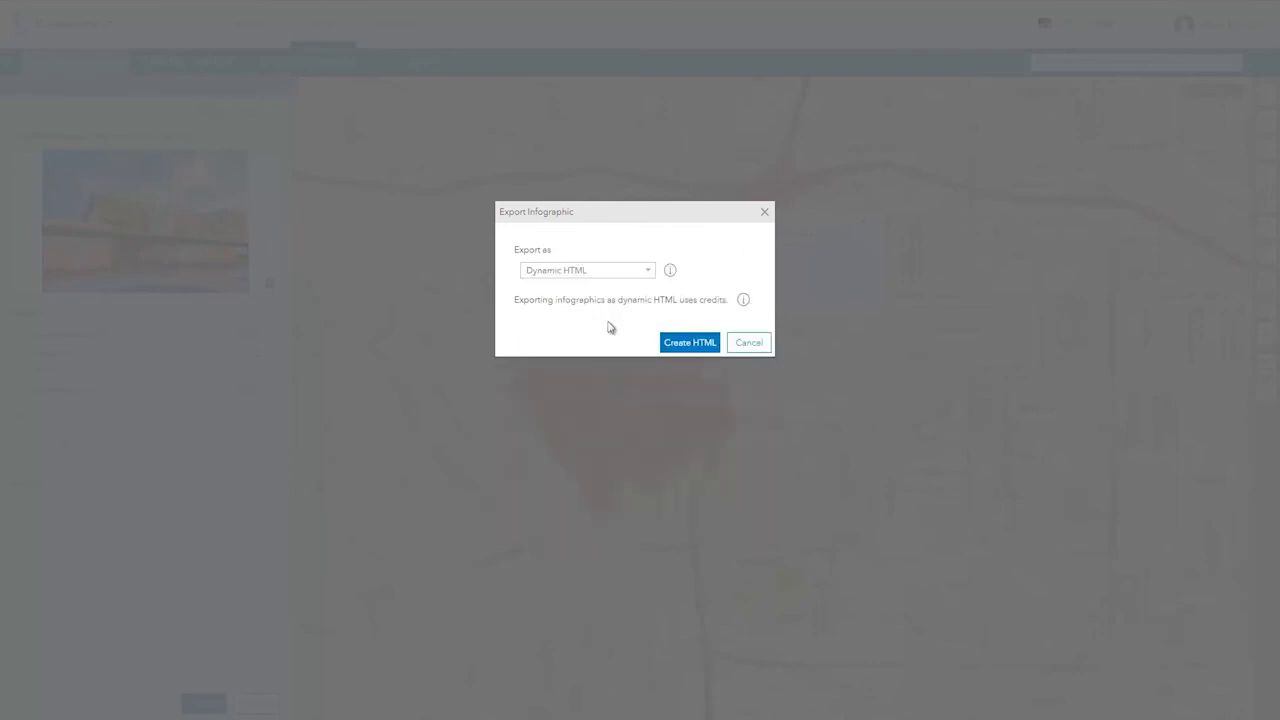
{"action": "left_click", "coordinate": [690, 346]}
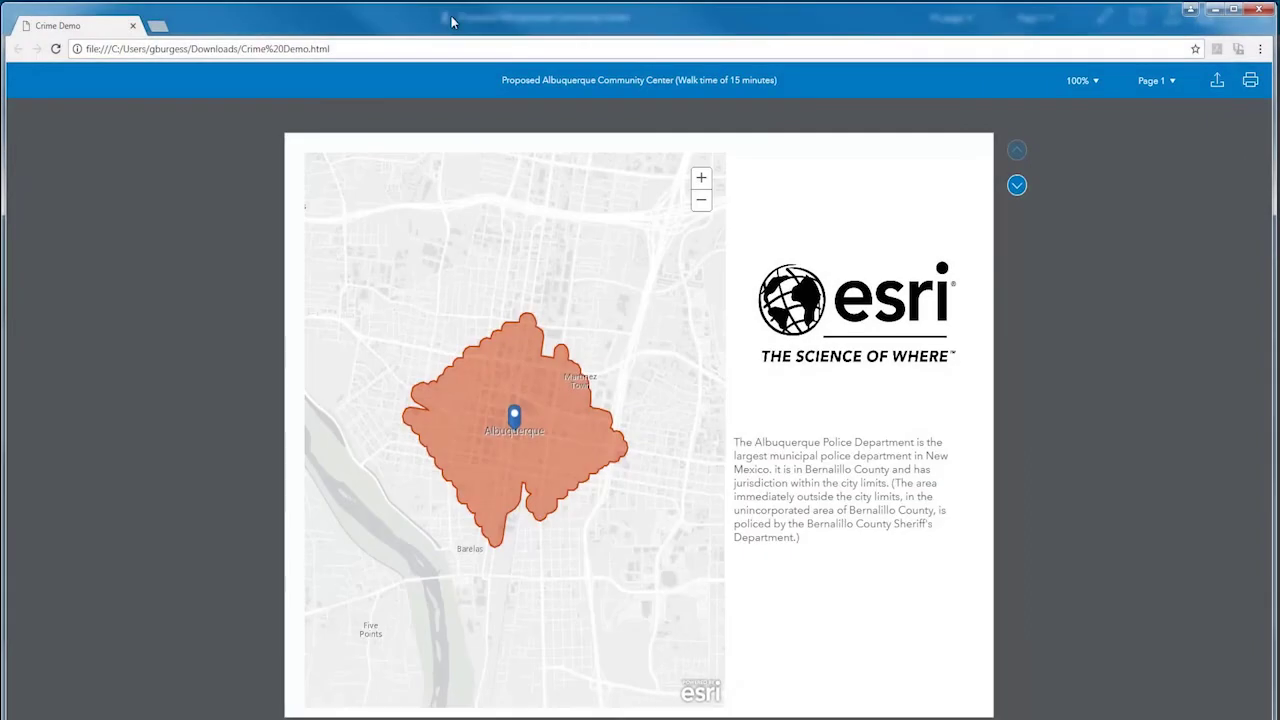
{"action": "left_click", "coordinate": [1017, 186]}
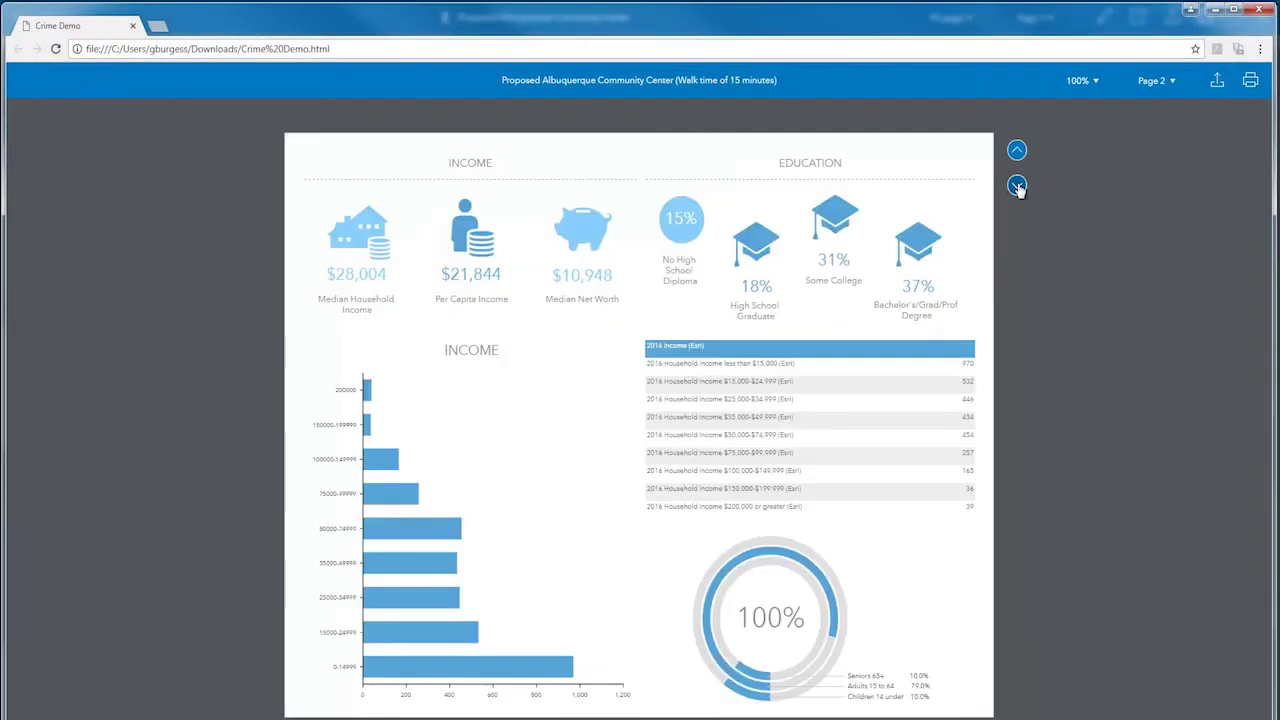
{"action": "left_click", "coordinate": [1017, 187]}
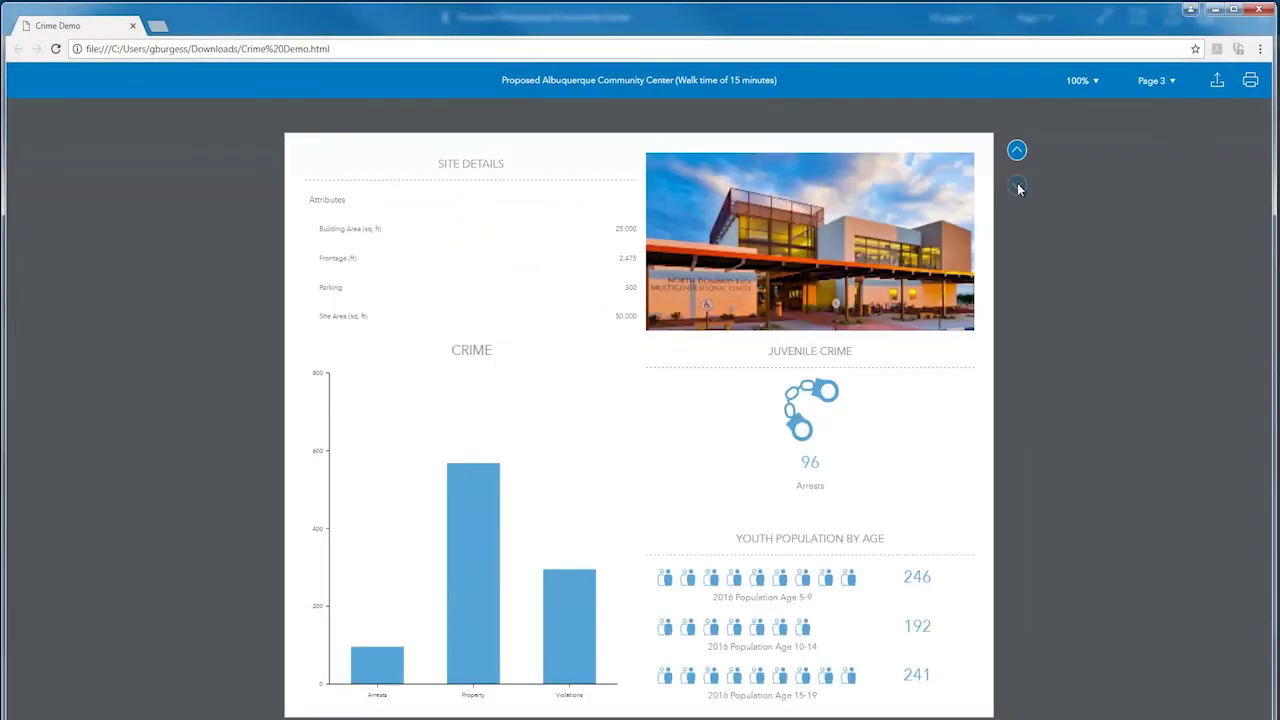